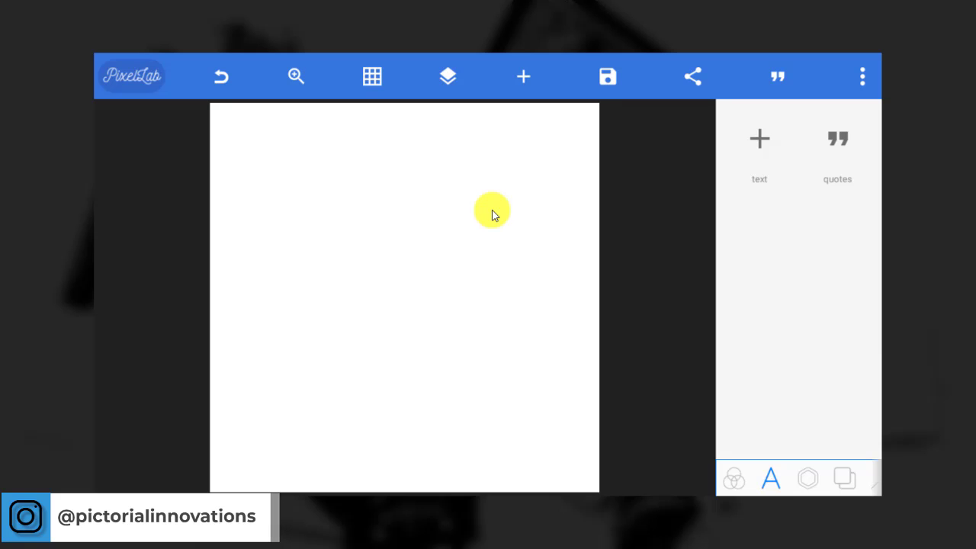
Set the image size to Width 3240 and Height 1350 pixels and apply it.
{"action": "left_click", "coordinate": [861, 79]}
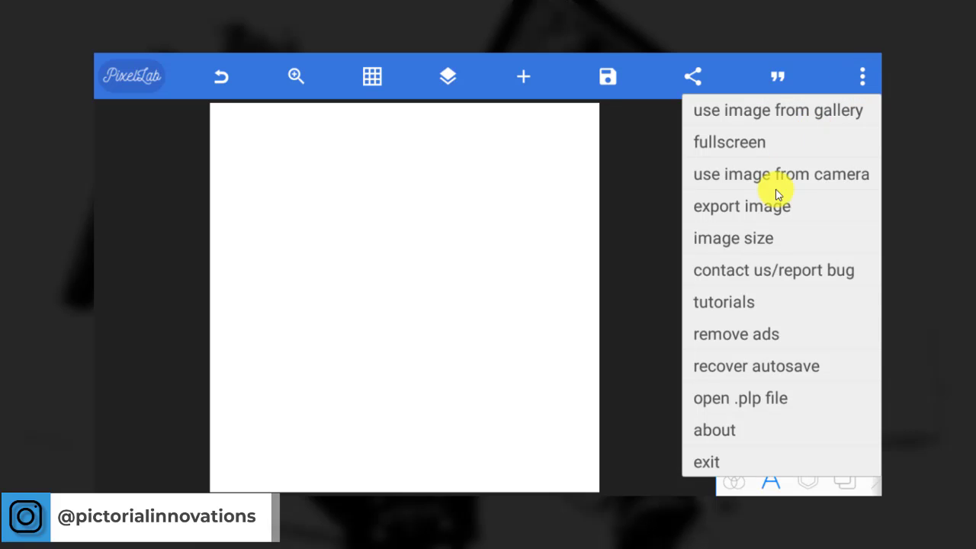
{"action": "left_click", "coordinate": [752, 239]}
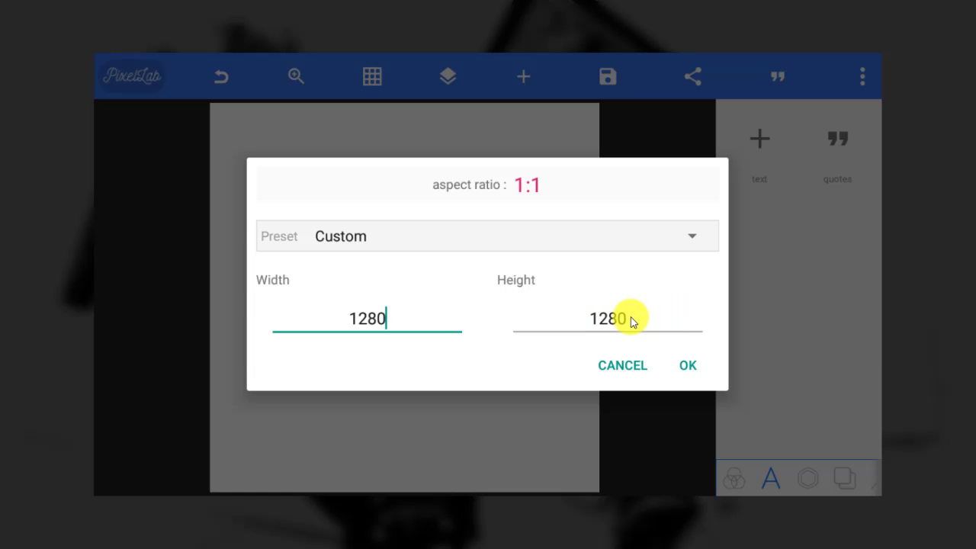
{"action": "left_click", "coordinate": [367, 321]}
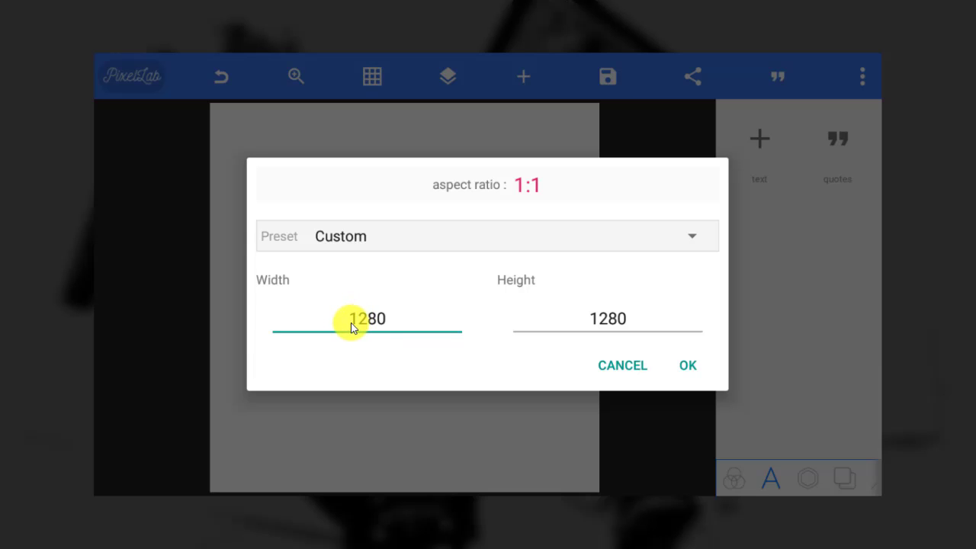
{"action": "double_click", "coordinate": [357, 319]}
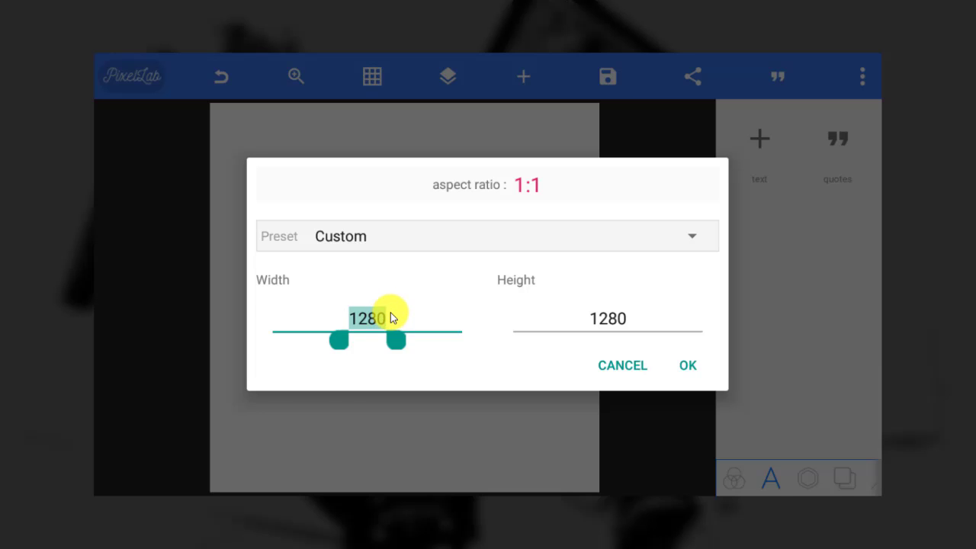
{"action": "type", "text": "1080"}
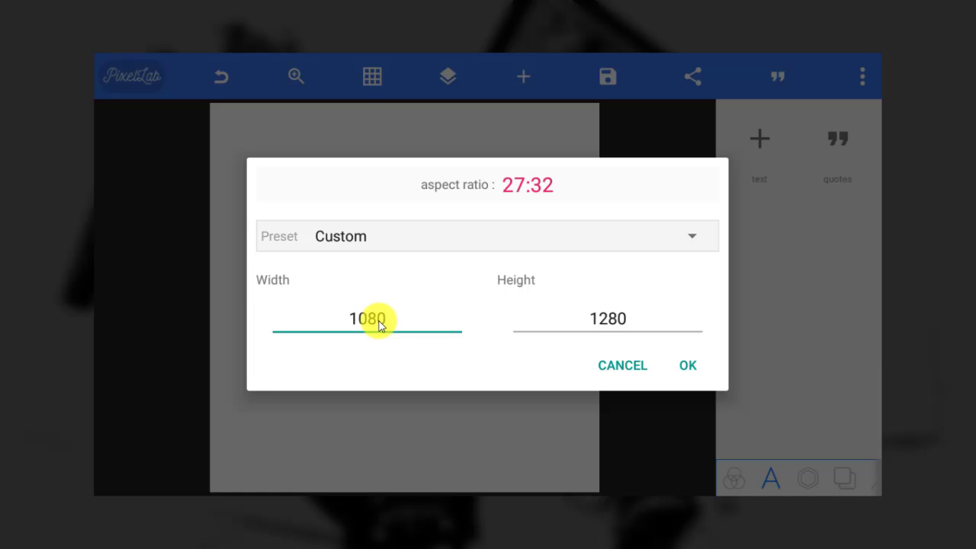
{"action": "double_click", "coordinate": [371, 320]}
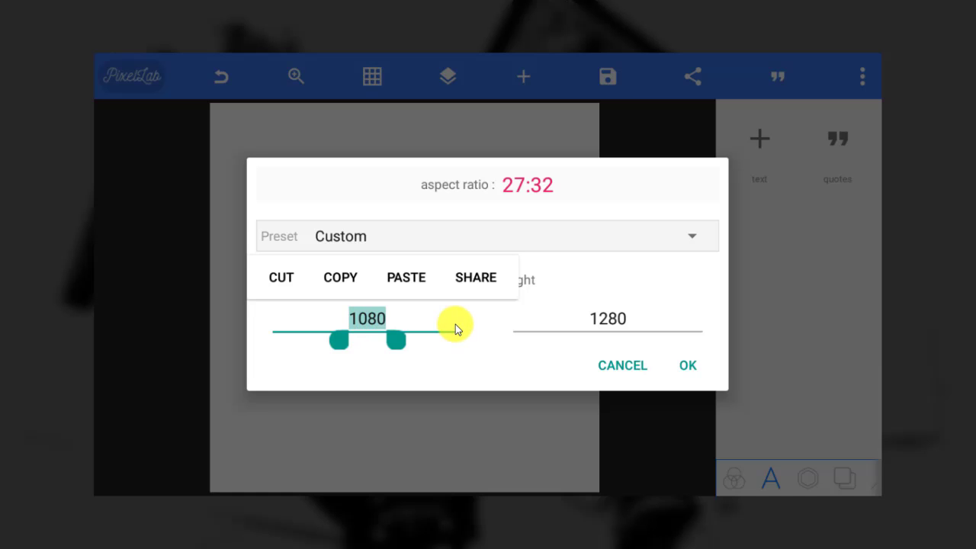
{"action": "type", "text": "3240"}
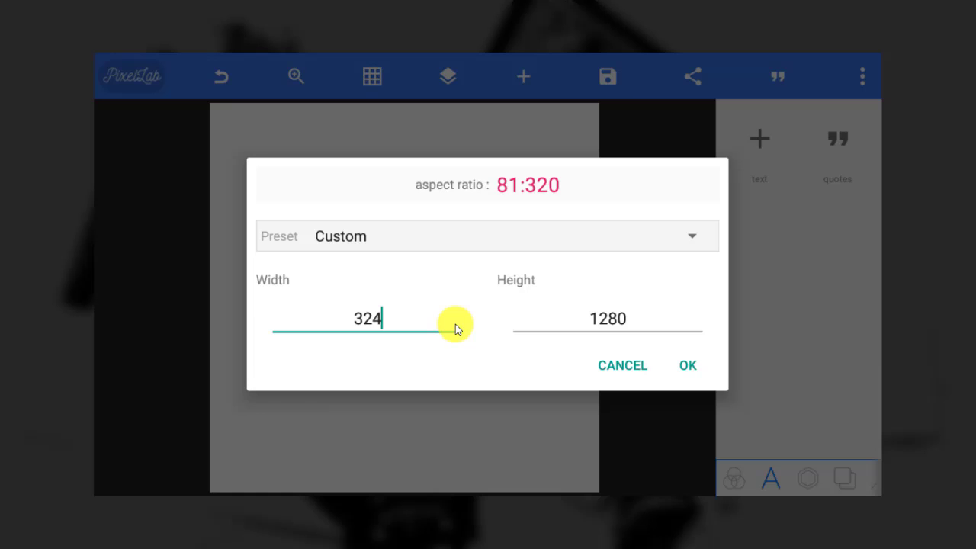
{"action": "left_click", "coordinate": [607, 323]}
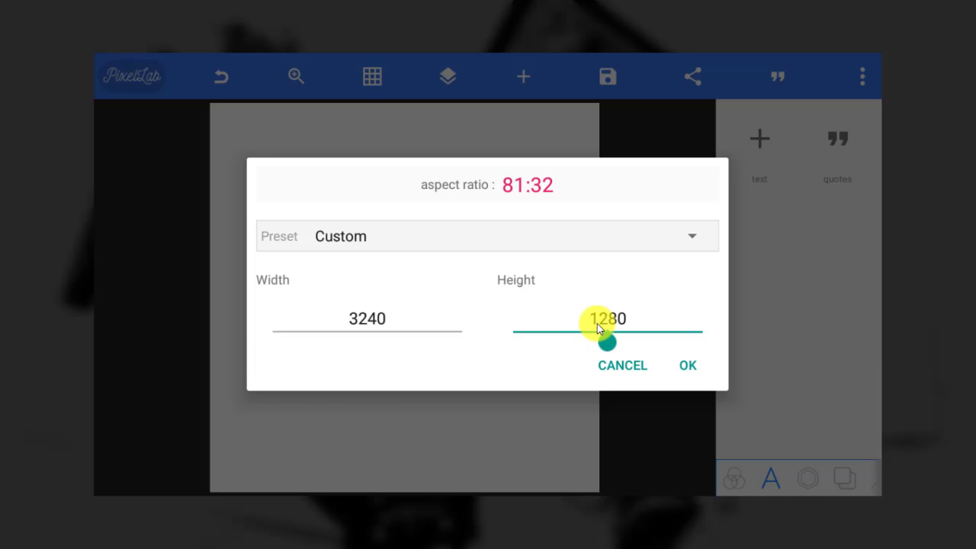
{"action": "double_click", "coordinate": [625, 321]}
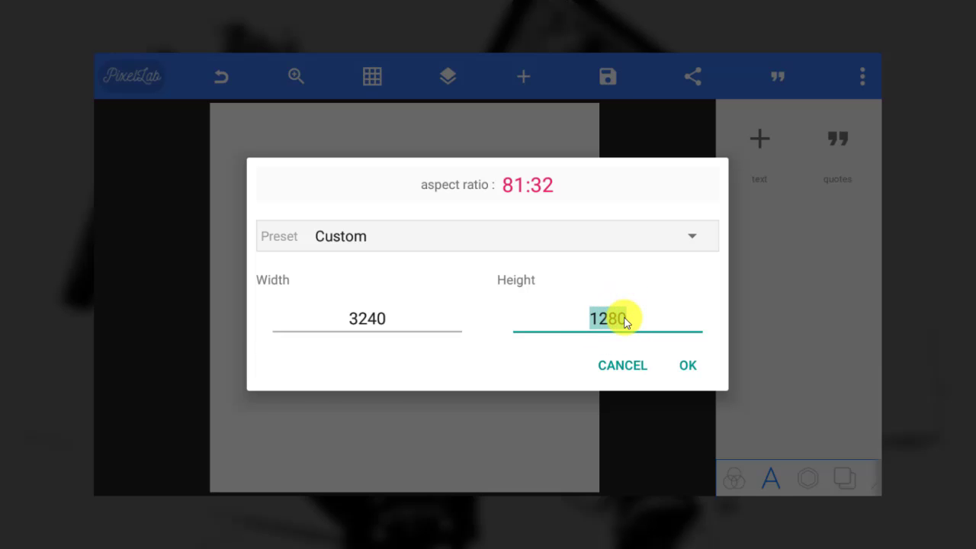
{"action": "type", "text": "135"}
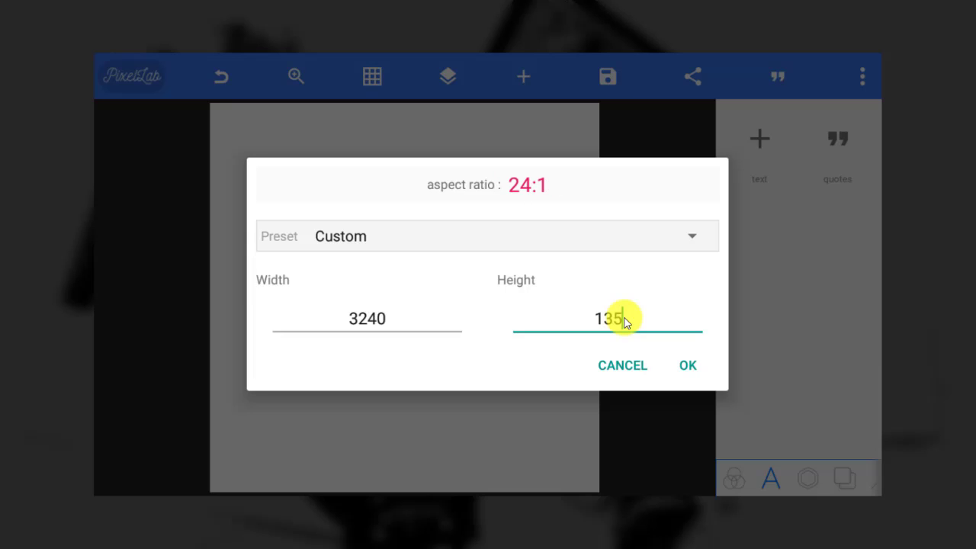
{"action": "type", "text": "0"}
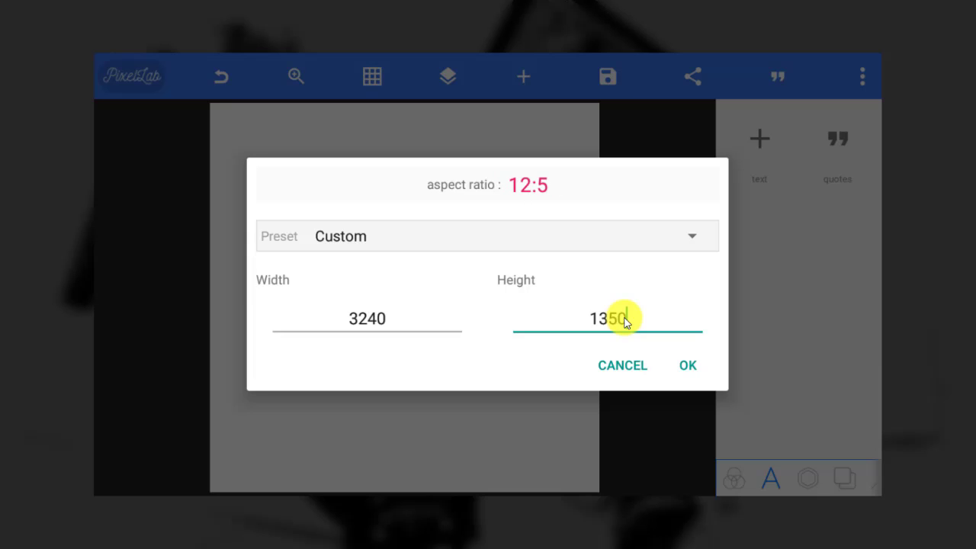
{"action": "left_click", "coordinate": [686, 366]}
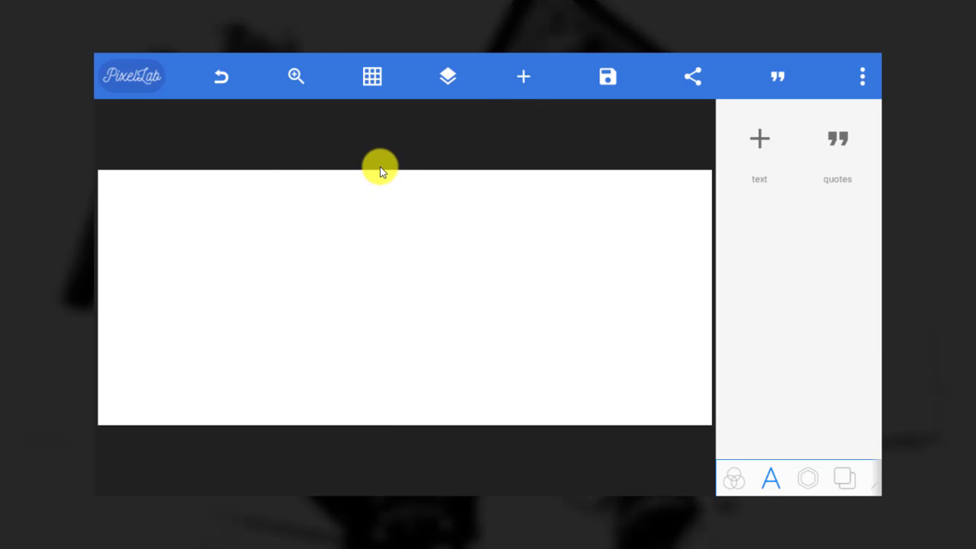
Show the grid and set it to 0 horizontal and 2 vertical guides.
{"action": "left_click", "coordinate": [377, 76]}
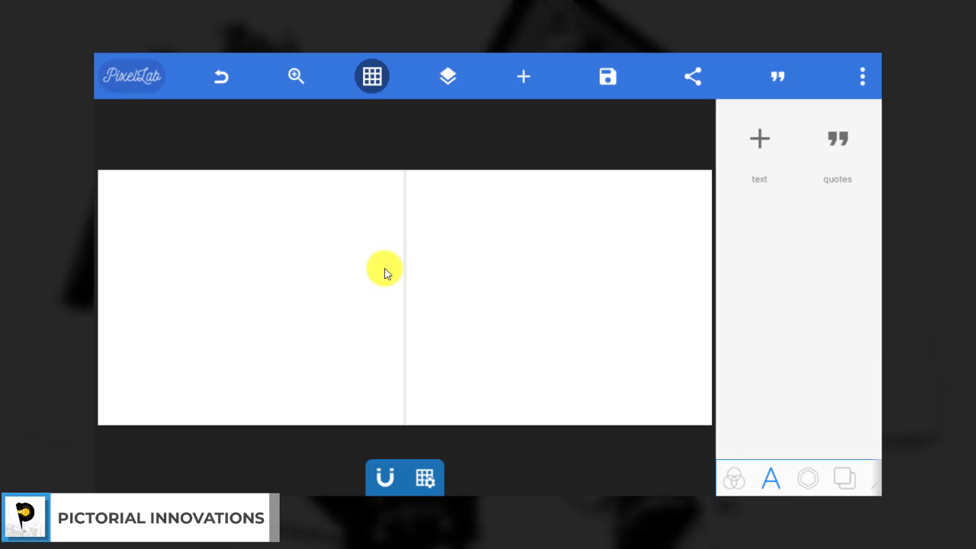
{"action": "left_click", "coordinate": [425, 478]}
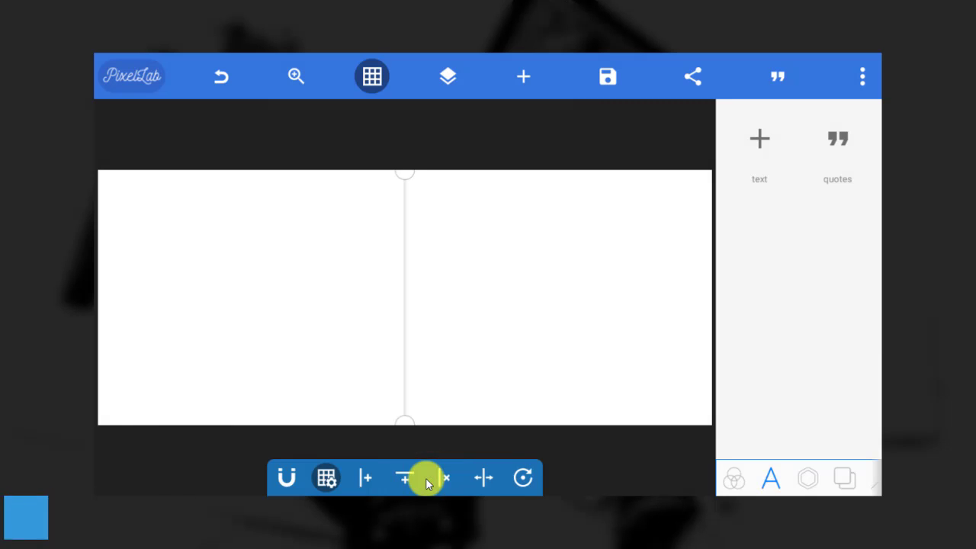
{"action": "left_click", "coordinate": [520, 481]}
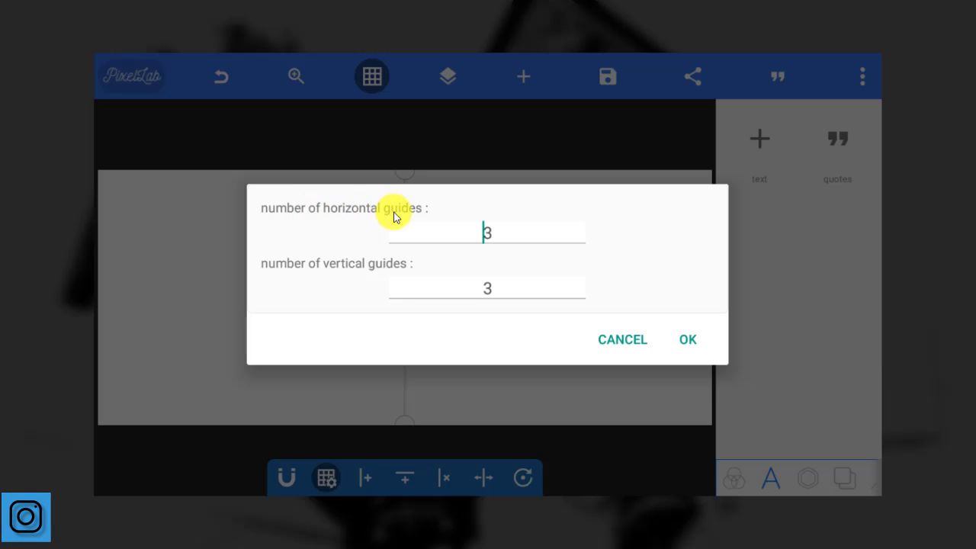
{"action": "double_click", "coordinate": [488, 233]}
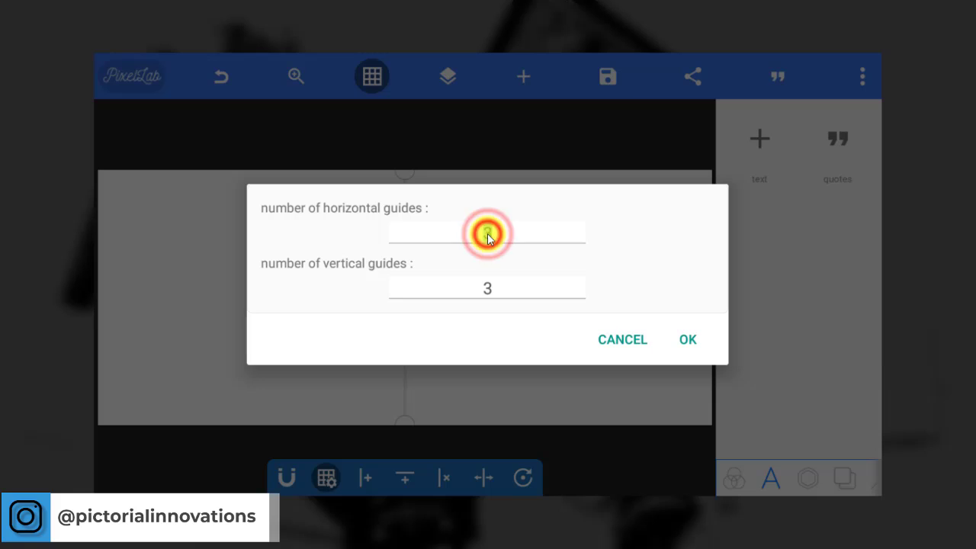
{"action": "type", "text": "0"}
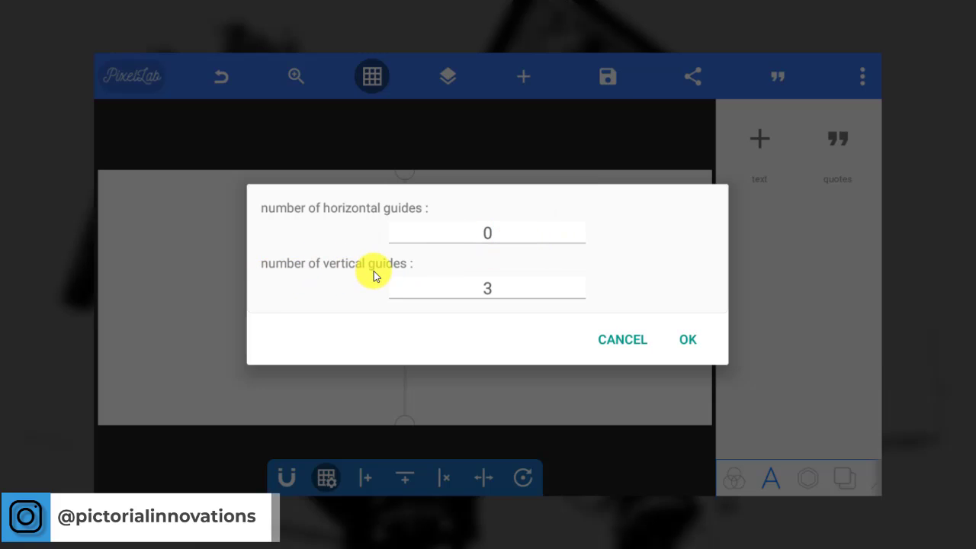
{"action": "double_click", "coordinate": [489, 288]}
{"action": "type", "text": "2"}
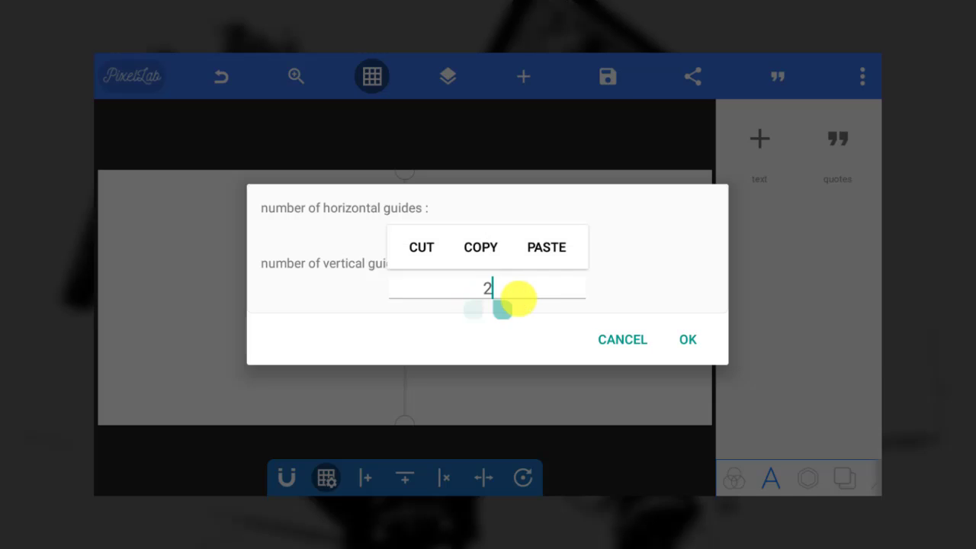
{"action": "left_click", "coordinate": [689, 339]}
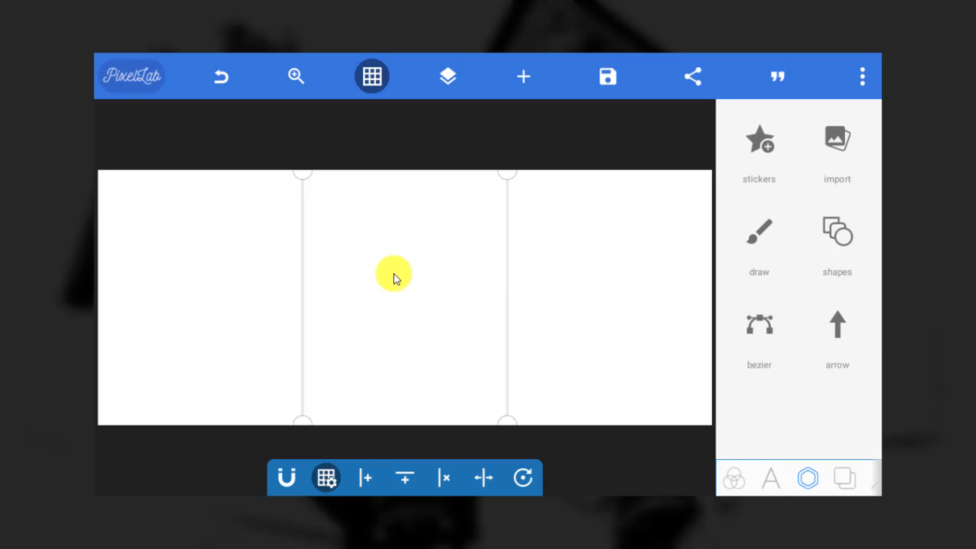
Add a custom very pale green, about #F2FFEE, and apply it as the background colour.
{"action": "left_click", "coordinate": [327, 478]}
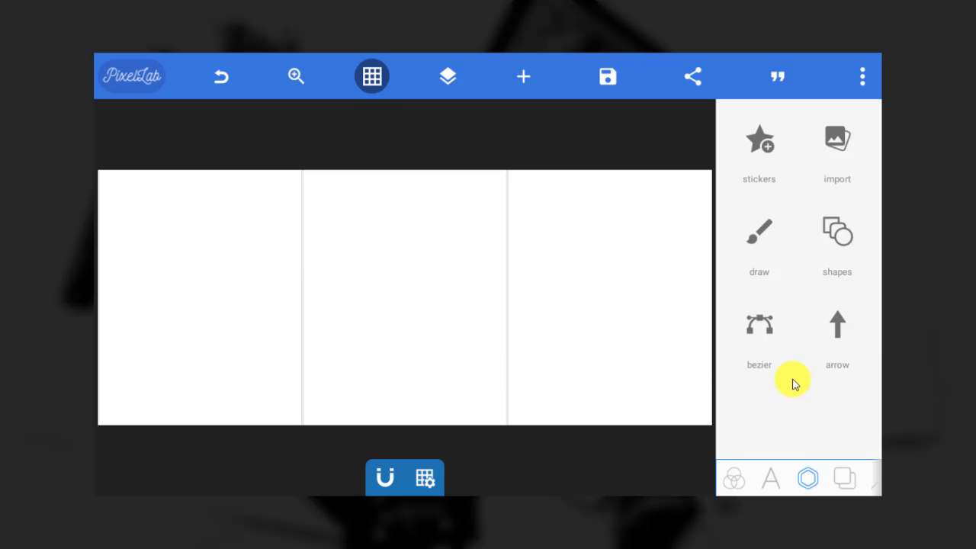
{"action": "left_click", "coordinate": [843, 483]}
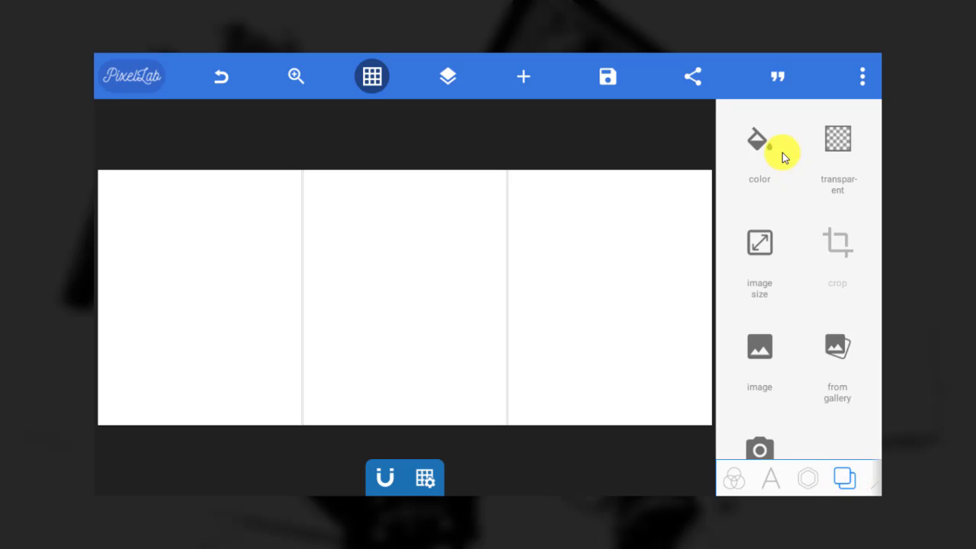
{"action": "left_click", "coordinate": [765, 149]}
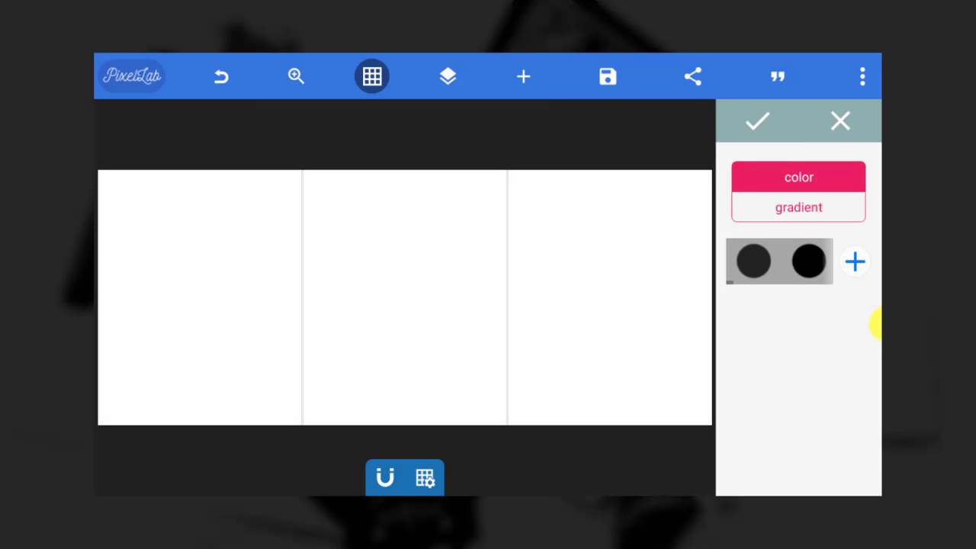
{"action": "left_click", "coordinate": [864, 264]}
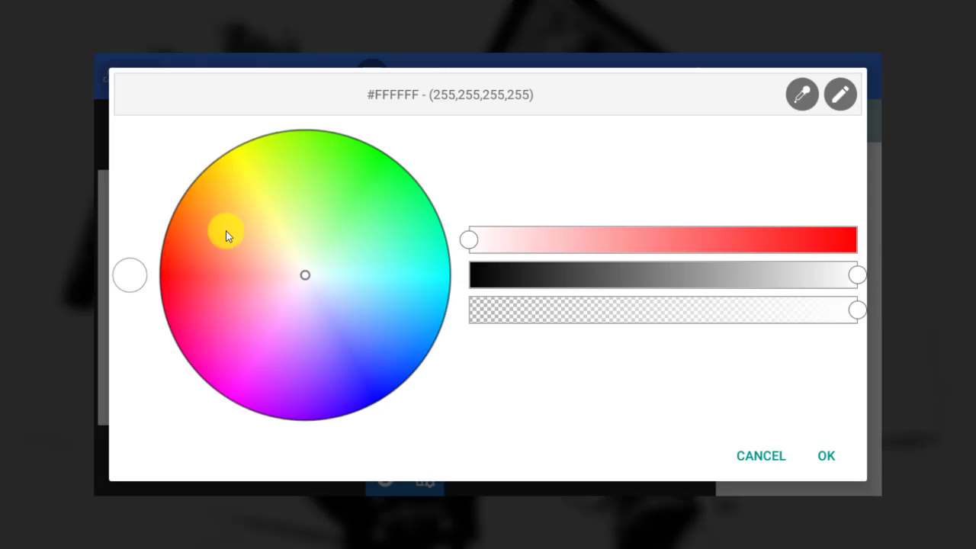
{"action": "left_click", "coordinate": [311, 261]}
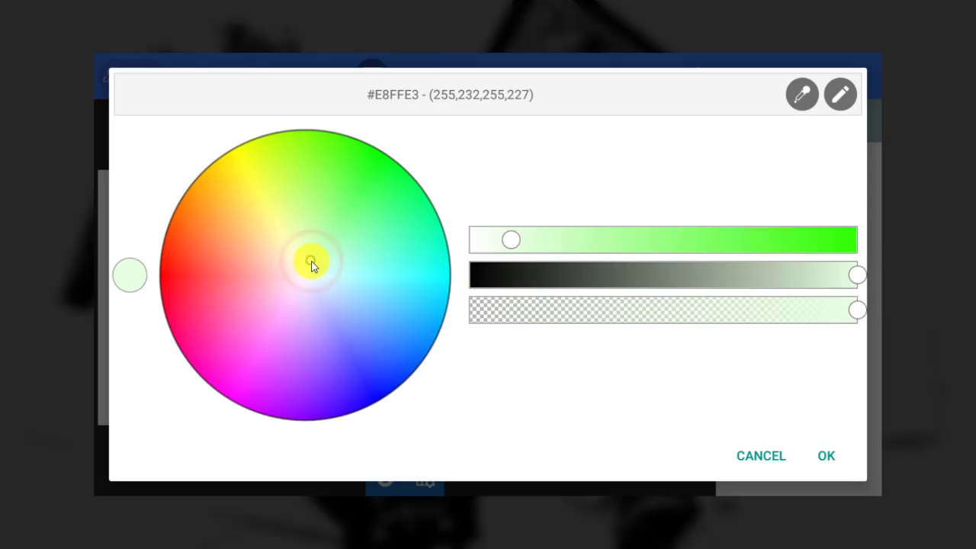
{"action": "left_click", "coordinate": [310, 264]}
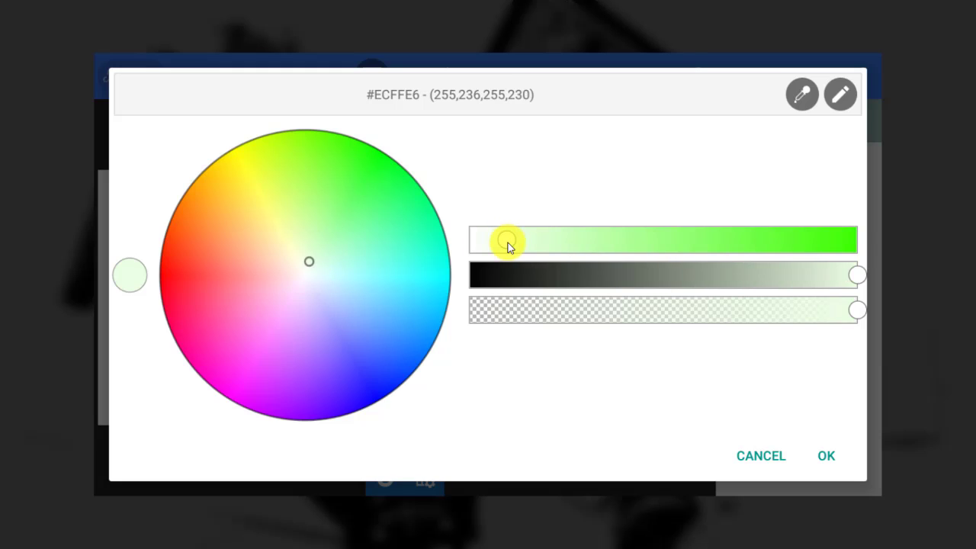
{"action": "left_click_drag", "start_coordinate": [508, 243], "coordinate": [492, 253]}
{"action": "left_click", "coordinate": [826, 455]}
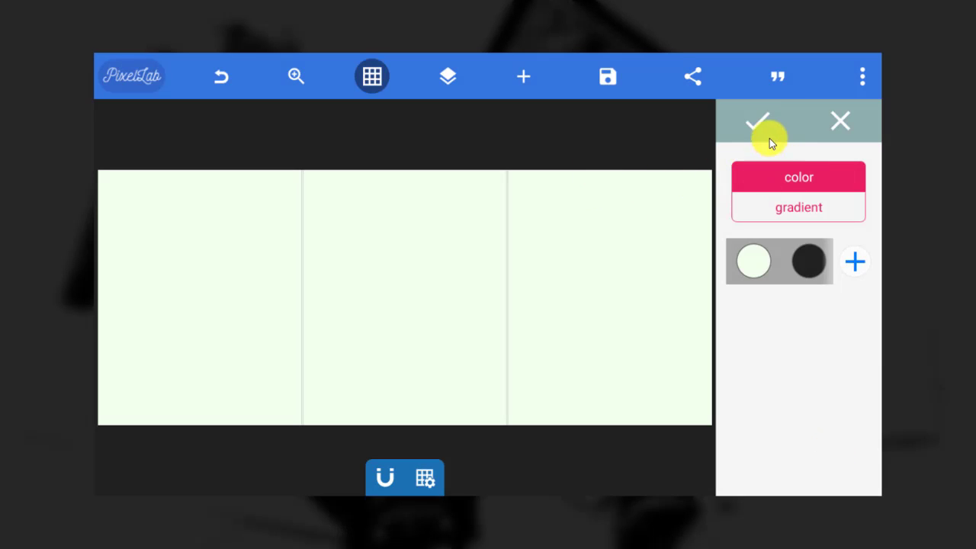
{"action": "left_click", "coordinate": [768, 135]}
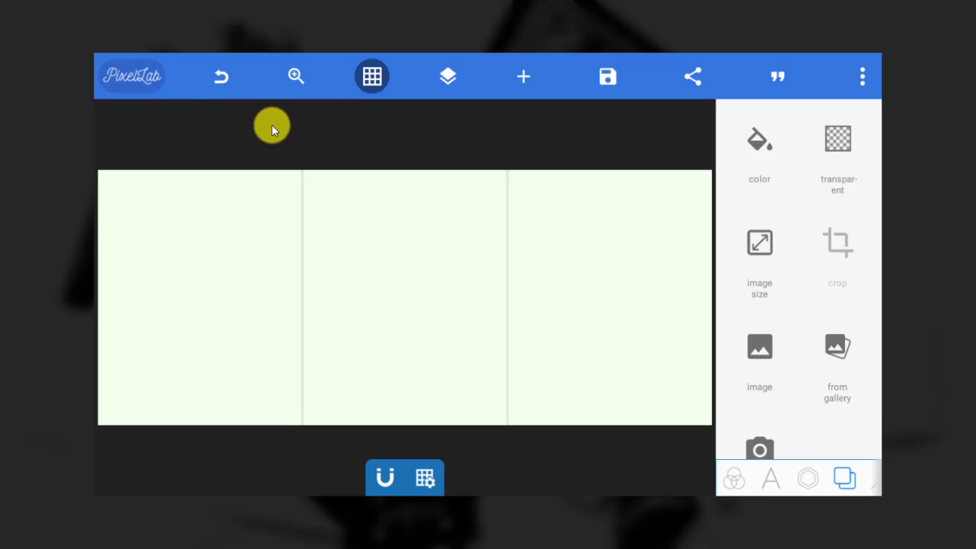
Add the chef photo from the gallery, crop it tightly around him, and move it up.
{"action": "left_click", "coordinate": [525, 76]}
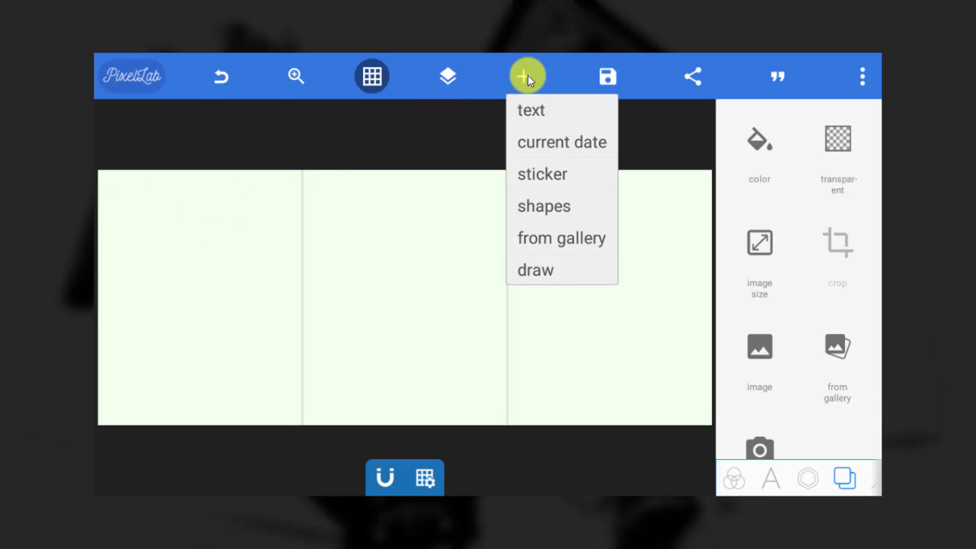
{"action": "left_click", "coordinate": [541, 237]}
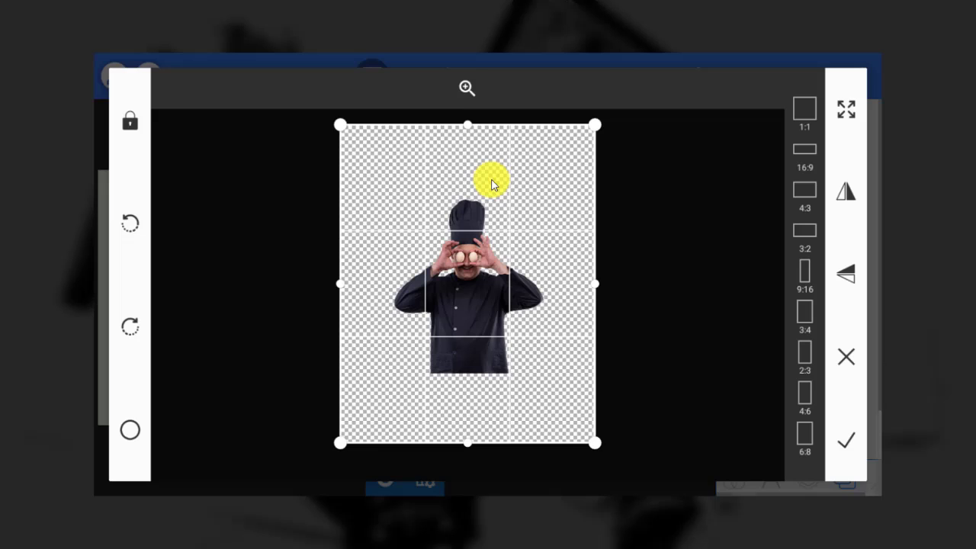
{"action": "left_click_drag", "start_coordinate": [596, 442], "coordinate": [568, 391]}
{"action": "left_click_drag", "start_coordinate": [420, 290], "coordinate": [433, 334]}
{"action": "mouse_move", "coordinate": [362, 396]}
{"action": "left_mouse_down"}
{"action": "mouse_move", "coordinate": [388, 386]}
{"action": "mouse_move", "coordinate": [367, 414]}
{"action": "left_mouse_up"}
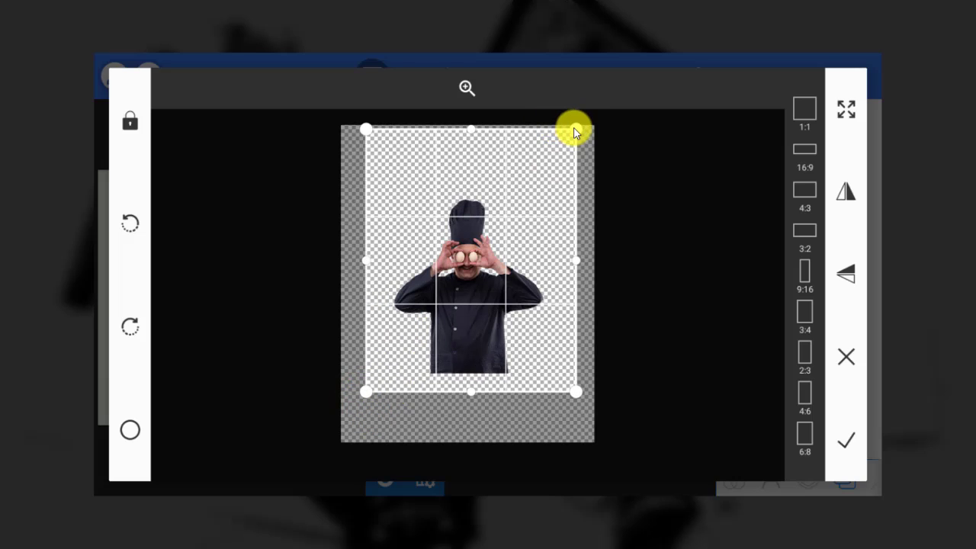
{"action": "left_click_drag", "start_coordinate": [573, 129], "coordinate": [553, 168]}
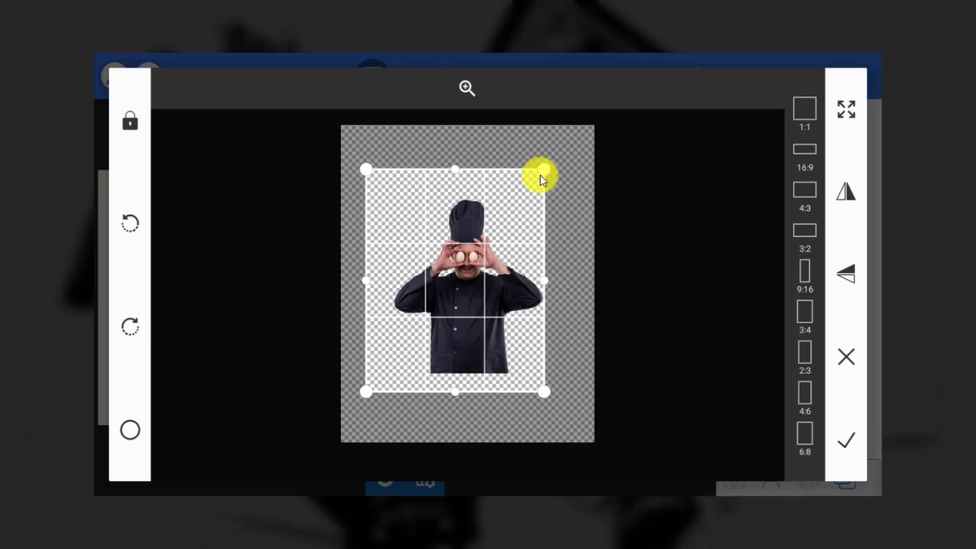
{"action": "left_click_drag", "start_coordinate": [446, 200], "coordinate": [460, 192]}
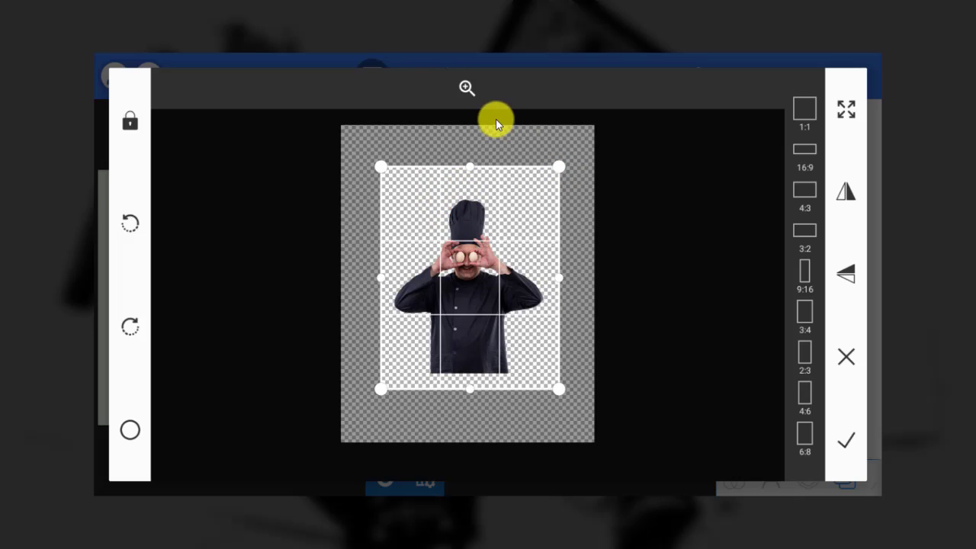
{"action": "left_click", "coordinate": [848, 440]}
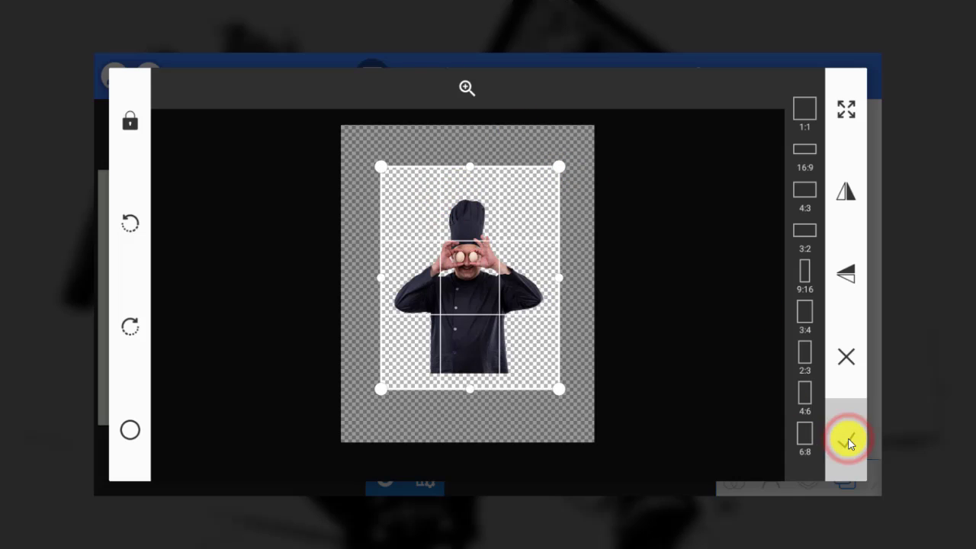
{"action": "left_click_drag", "start_coordinate": [262, 360], "coordinate": [276, 258]}
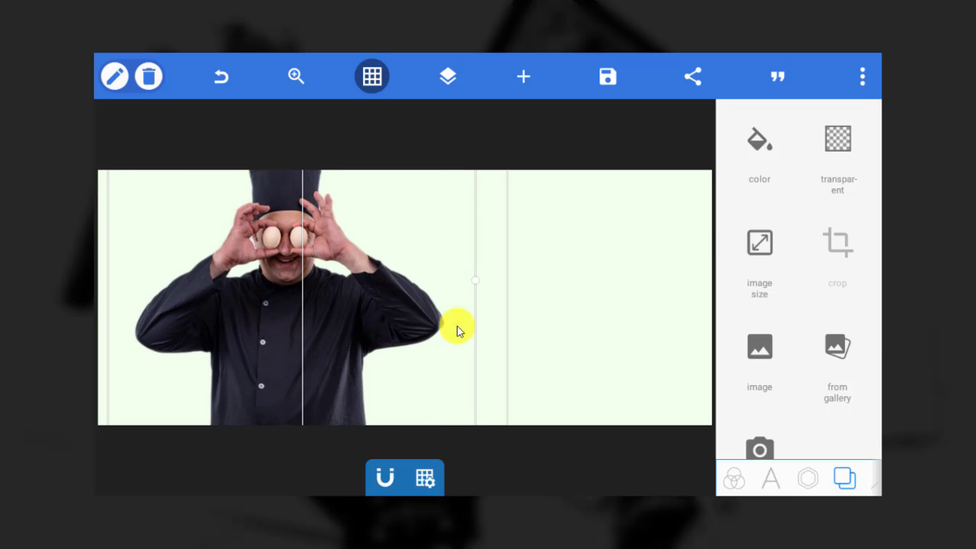
Scale the chef to 49% relative width and drop him to the first panel's bottom edge.
{"action": "left_click", "coordinate": [808, 480]}
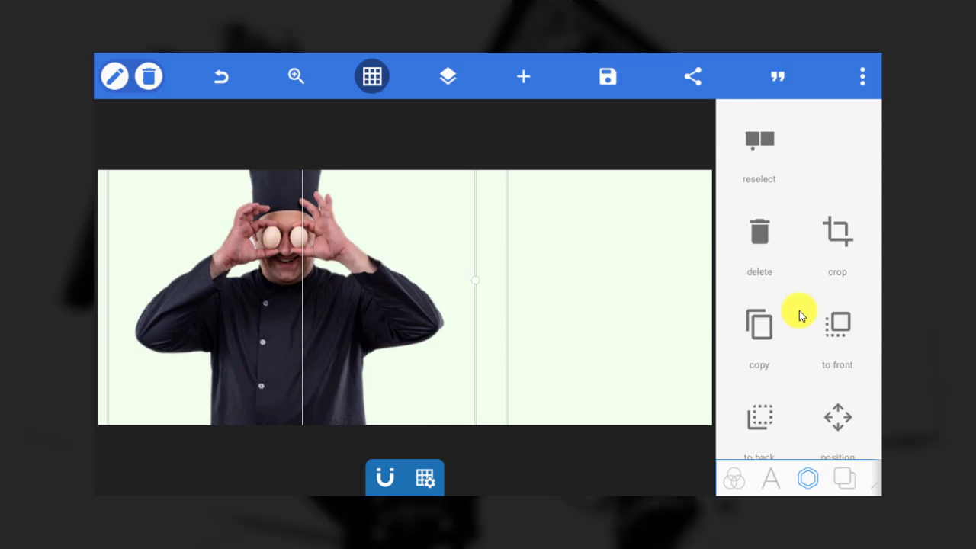
{"action": "scroll", "coordinate": [793, 305], "scroll_direction": "down", "scroll_amount": 5}
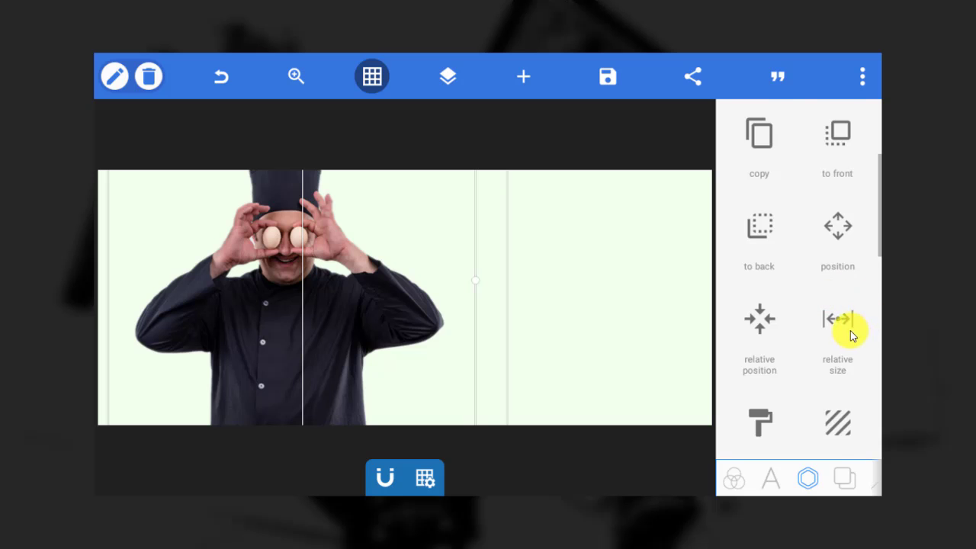
{"action": "left_click_drag", "start_coordinate": [849, 334], "coordinate": [839, 207]}
{"action": "left_click", "coordinate": [842, 212]}
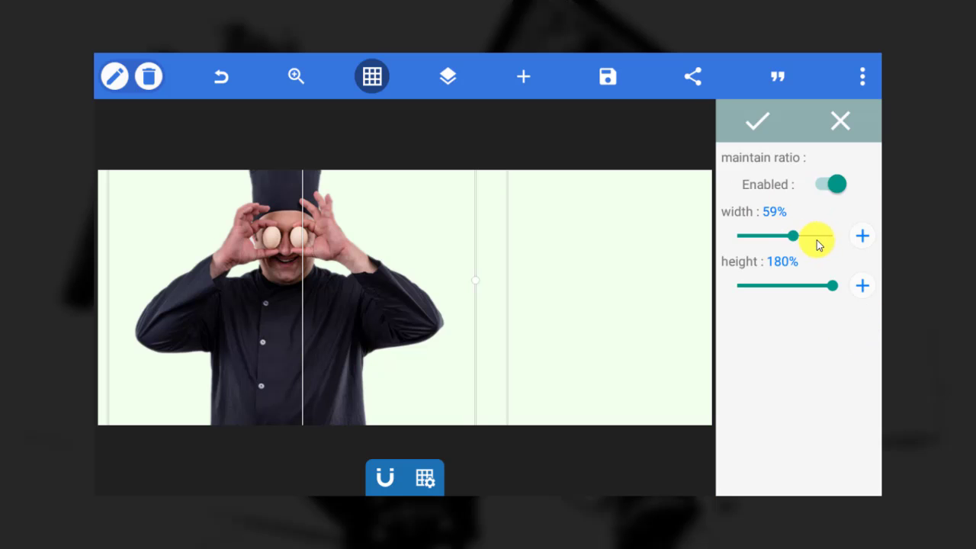
{"action": "mouse_move", "coordinate": [790, 235]}
{"action": "left_mouse_down"}
{"action": "mouse_move", "coordinate": [866, 239]}
{"action": "mouse_move", "coordinate": [782, 235]}
{"action": "mouse_move", "coordinate": [777, 246]}
{"action": "left_mouse_up"}
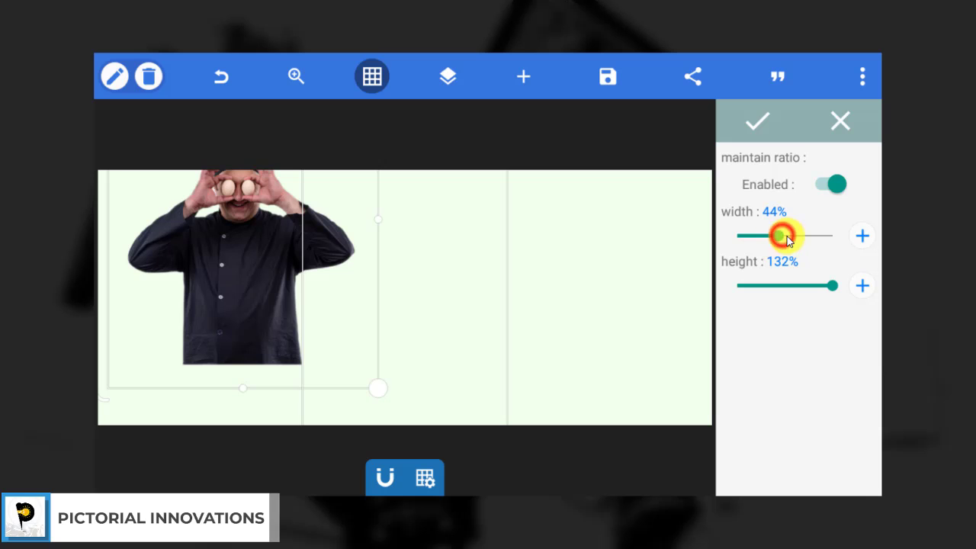
{"action": "left_click_drag", "start_coordinate": [786, 238], "coordinate": [785, 235]}
{"action": "left_click", "coordinate": [760, 124]}
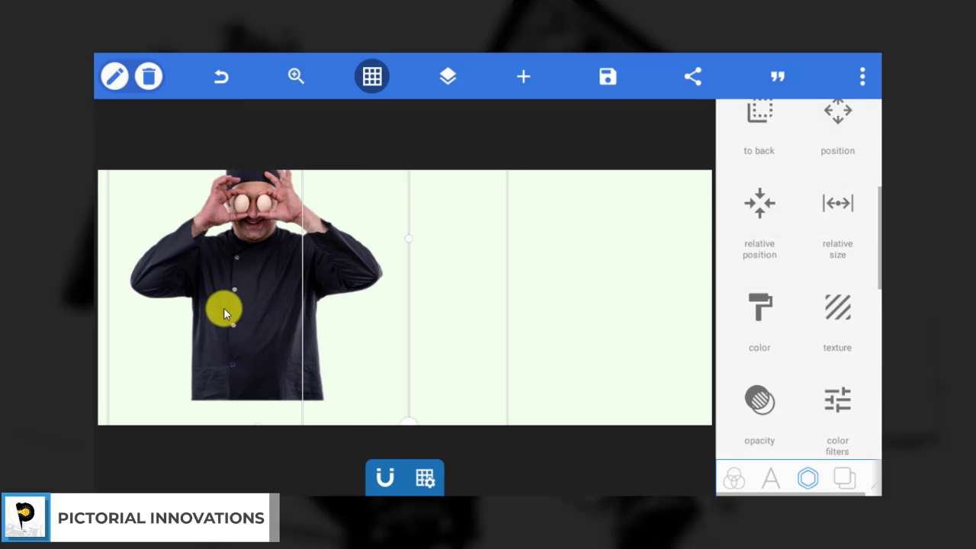
{"action": "left_click_drag", "start_coordinate": [223, 307], "coordinate": [220, 379]}
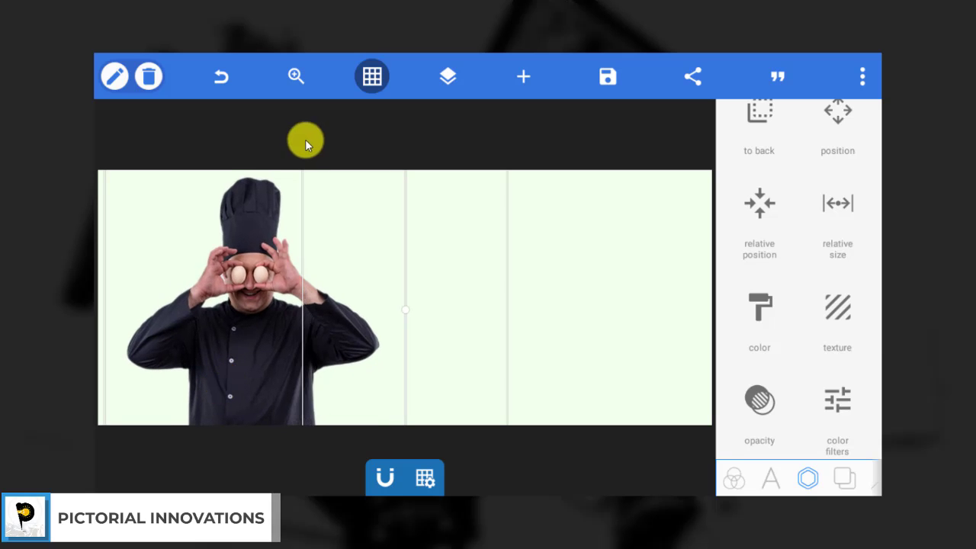
{"action": "left_click", "coordinate": [462, 213]}
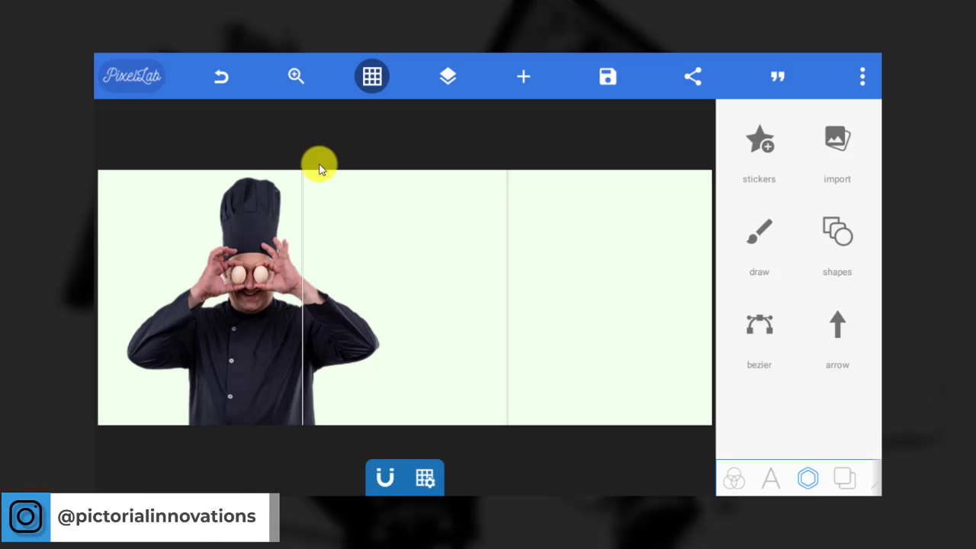
Check the guides and drag the chef right across the first panel divider.
{"action": "left_click", "coordinate": [371, 77]}
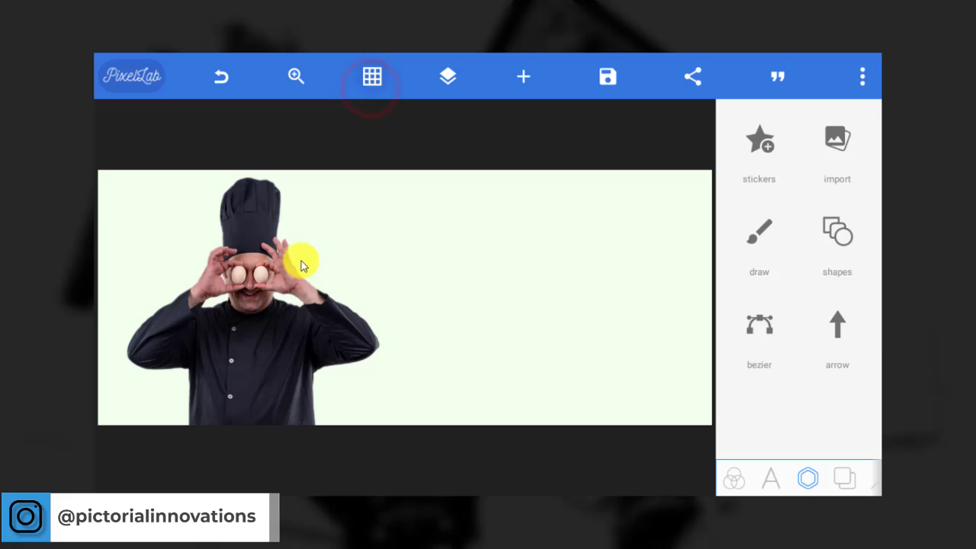
{"action": "left_click", "coordinate": [368, 74]}
{"action": "left_click", "coordinate": [368, 74]}
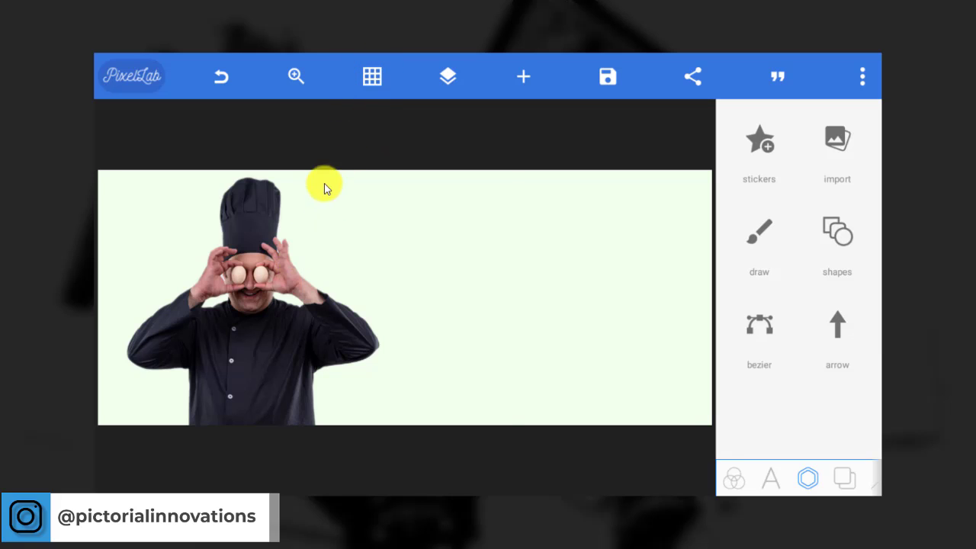
{"action": "left_click", "coordinate": [373, 74]}
{"action": "left_click", "coordinate": [371, 76]}
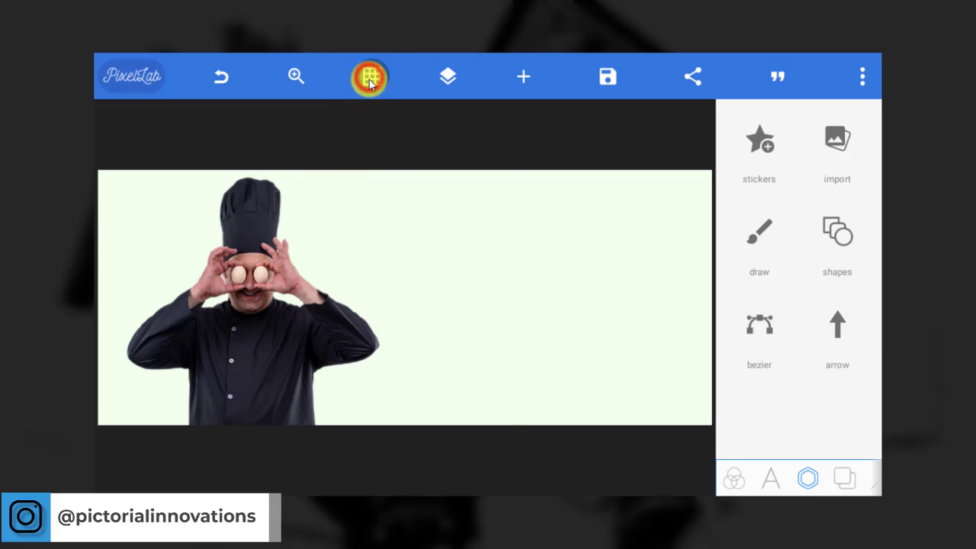
{"action": "left_click", "coordinate": [371, 77]}
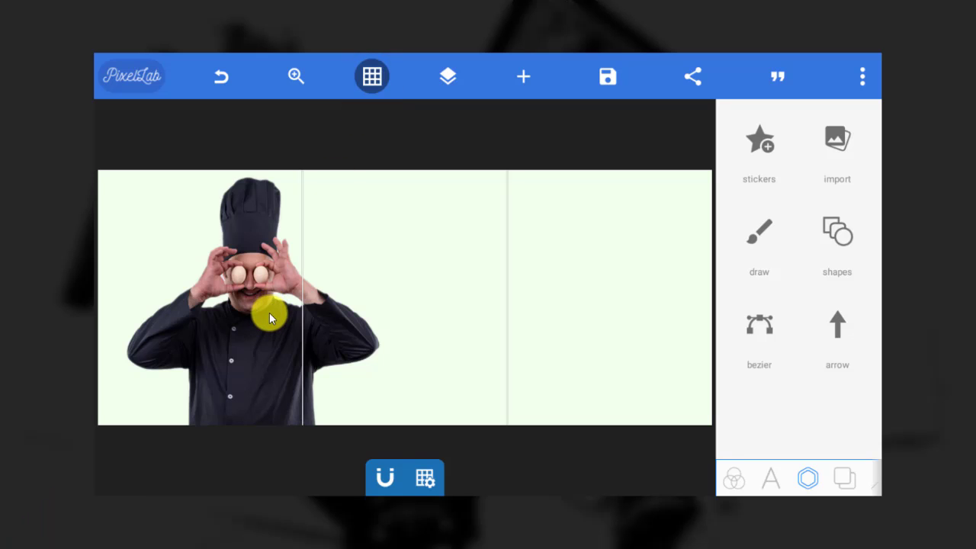
{"action": "left_click_drag", "start_coordinate": [269, 320], "coordinate": [320, 328]}
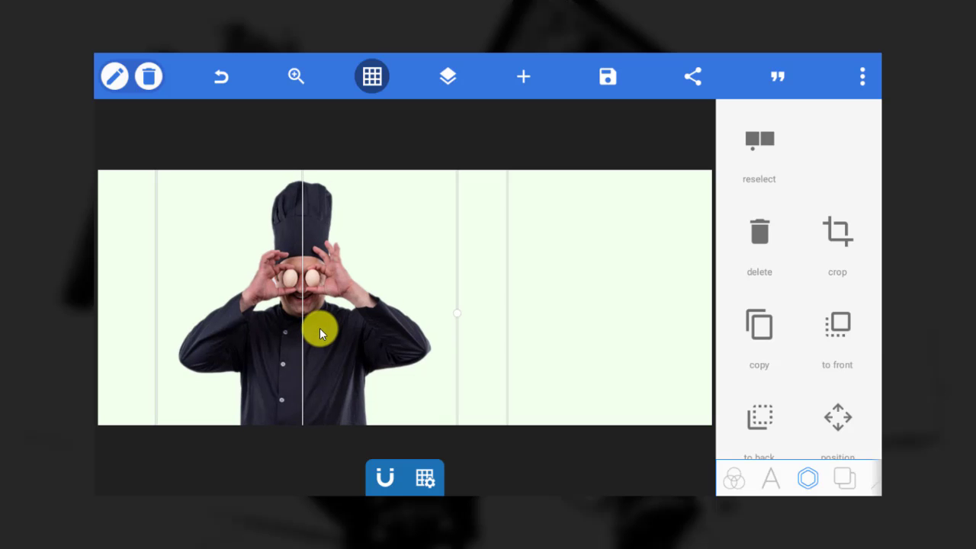
{"action": "left_click", "coordinate": [491, 252]}
Lock the chef layer in the Layers list.
{"action": "left_click", "coordinate": [445, 77]}
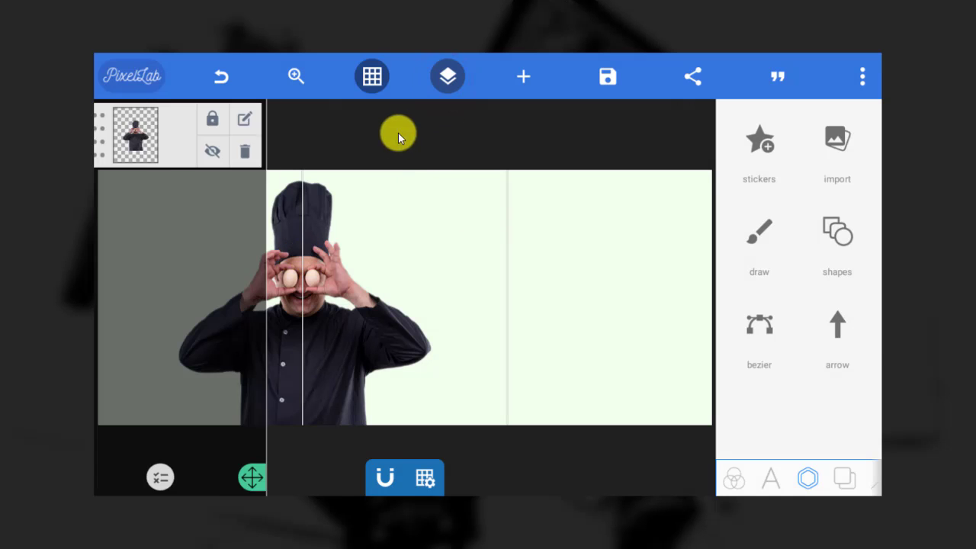
{"action": "left_click", "coordinate": [218, 120]}
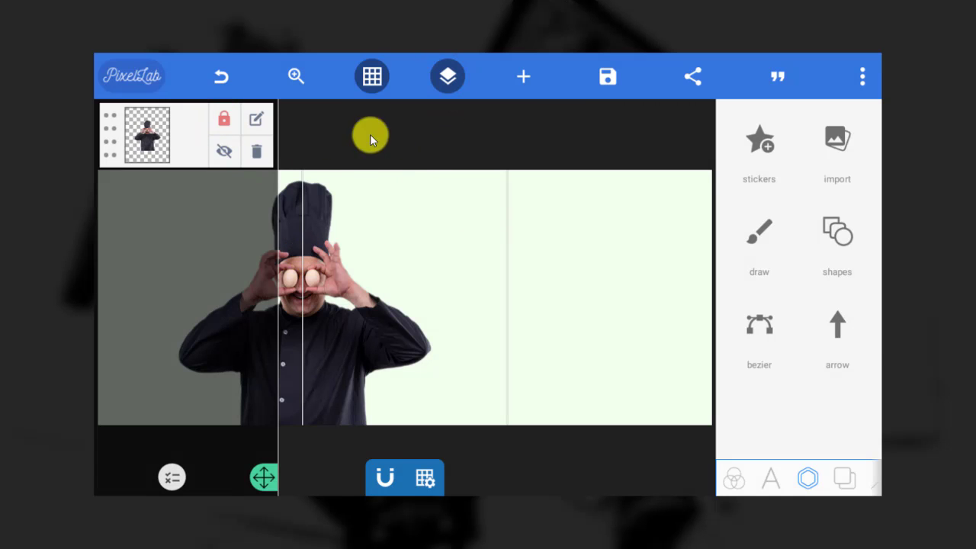
{"action": "left_click", "coordinate": [445, 77]}
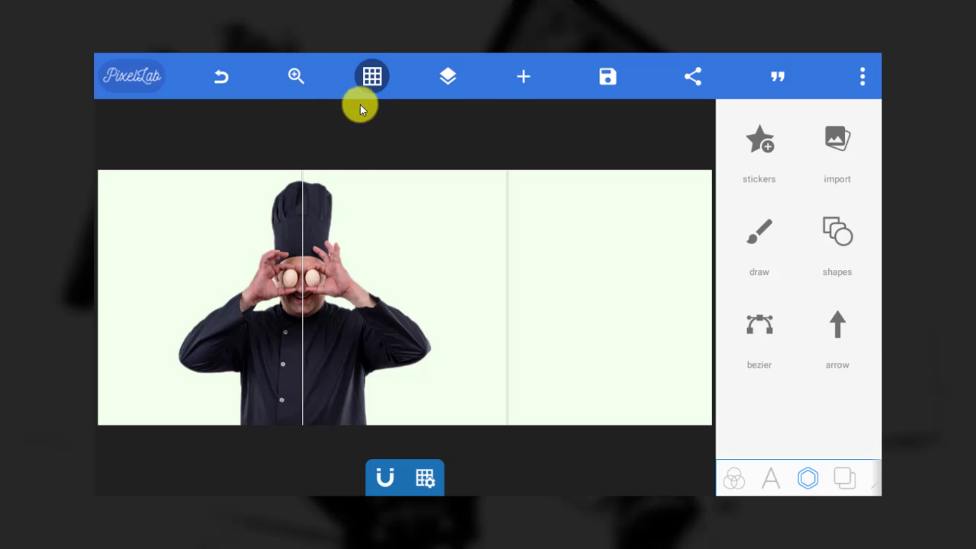
Add text reading 'HOW TO COOK TWO EGGS WITHOUT BOILING IT' and narrow it to wrap.
{"action": "left_click", "coordinate": [523, 77]}
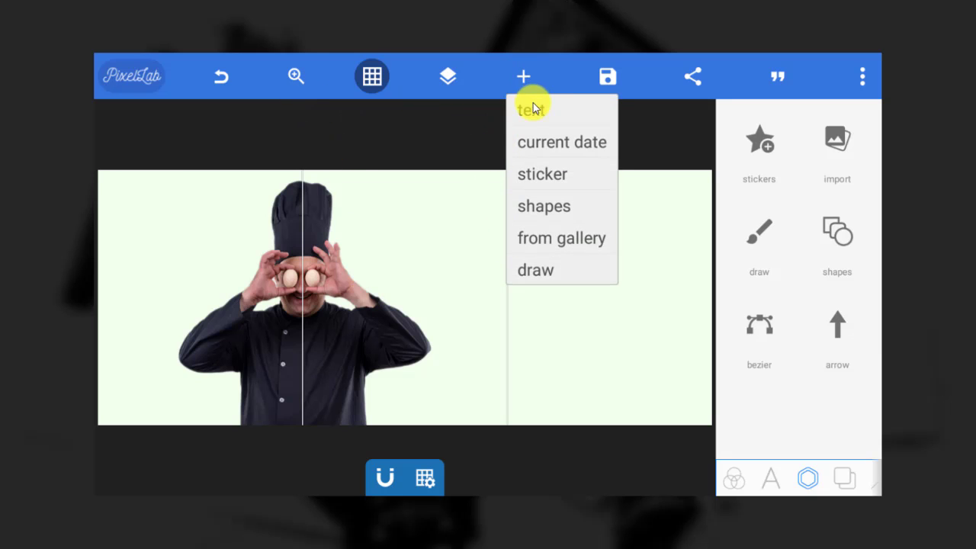
{"action": "left_click", "coordinate": [532, 109]}
{"action": "left_click_drag", "start_coordinate": [126, 186], "coordinate": [153, 237]}
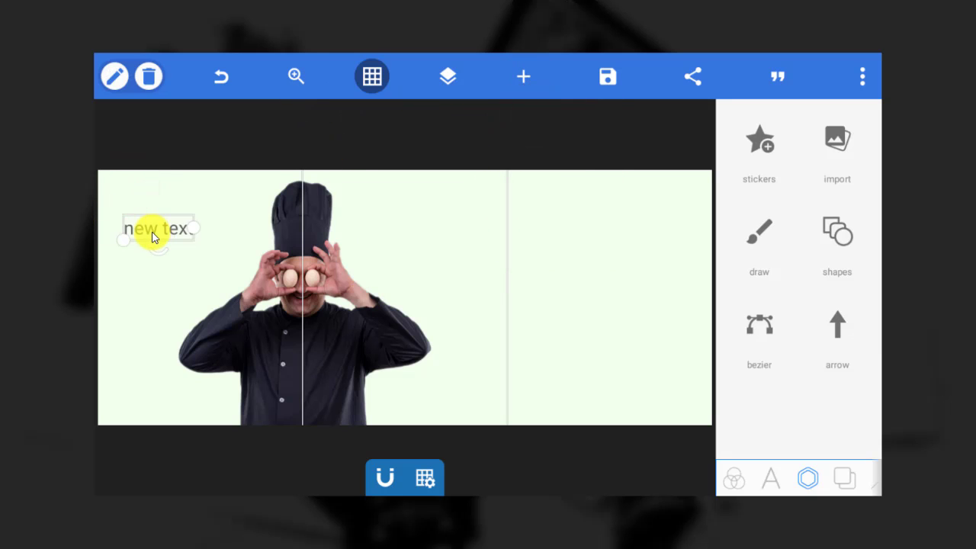
{"action": "left_click", "coordinate": [153, 236]}
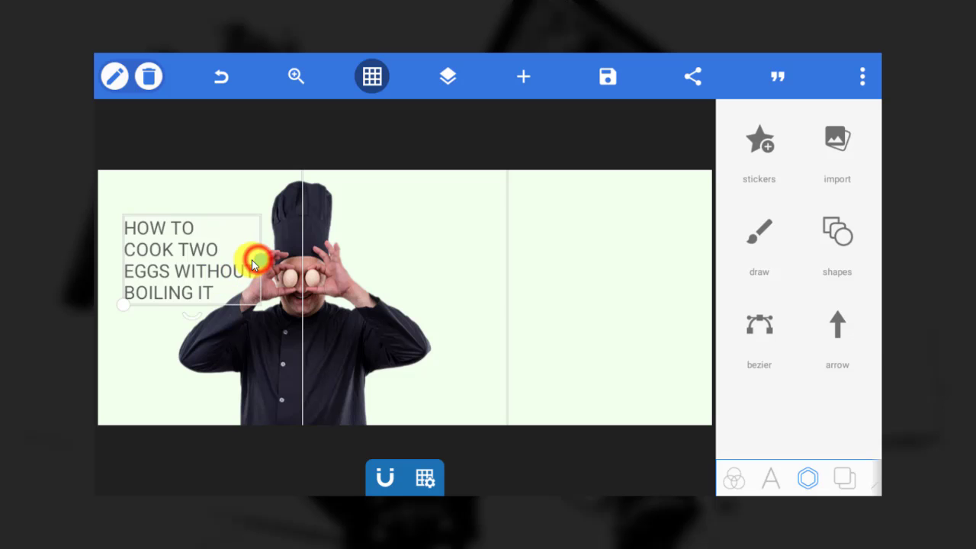
{"action": "left_click_drag", "start_coordinate": [254, 264], "coordinate": [239, 264]}
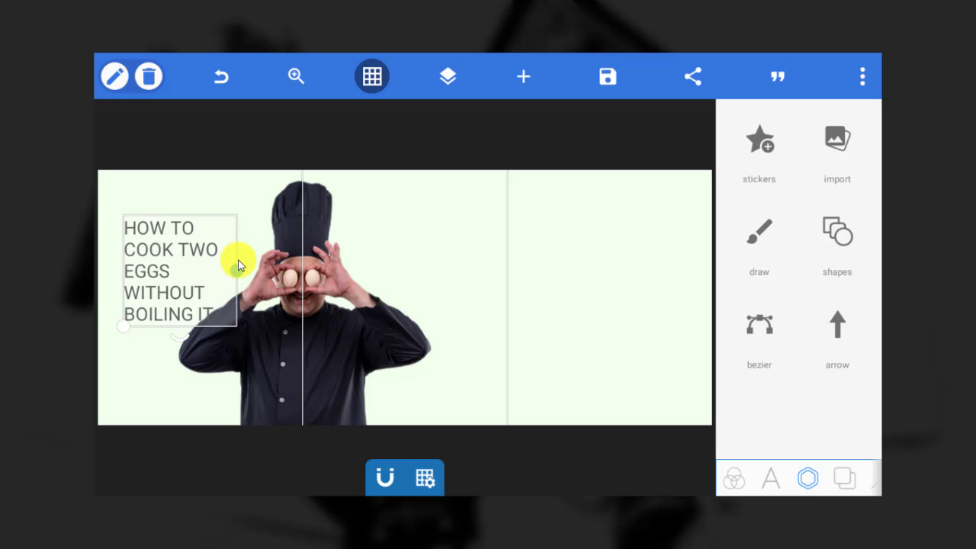
{"action": "left_click", "coordinate": [771, 478]}
{"action": "scroll", "coordinate": [787, 321], "scroll_direction": "down", "scroll_amount": 10}
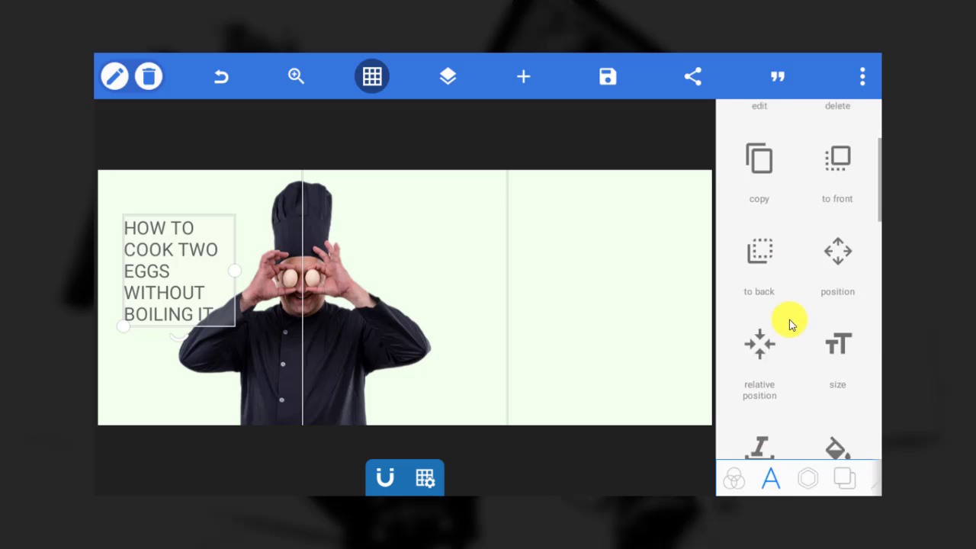
{"action": "scroll", "coordinate": [781, 347], "scroll_direction": "down", "scroll_amount": 2}
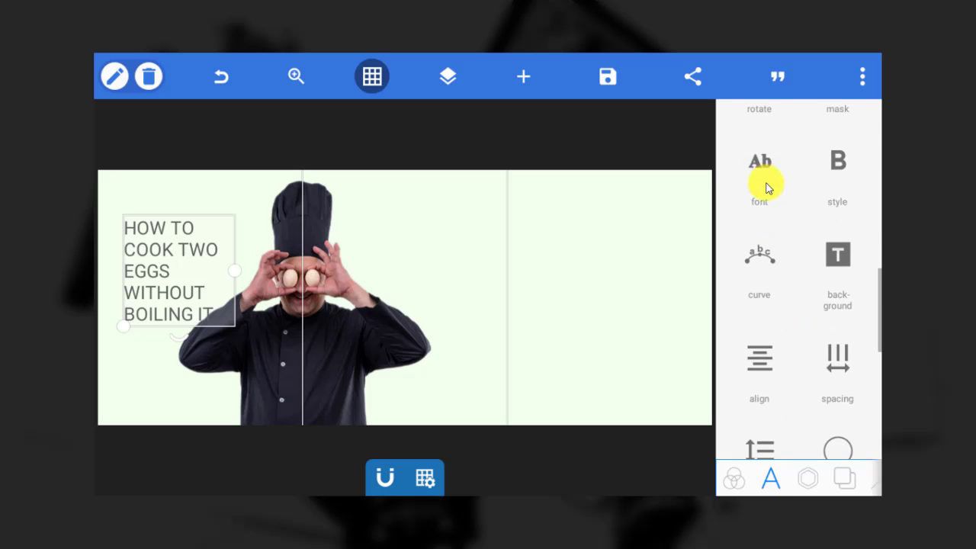
{"action": "left_click", "coordinate": [765, 161]}
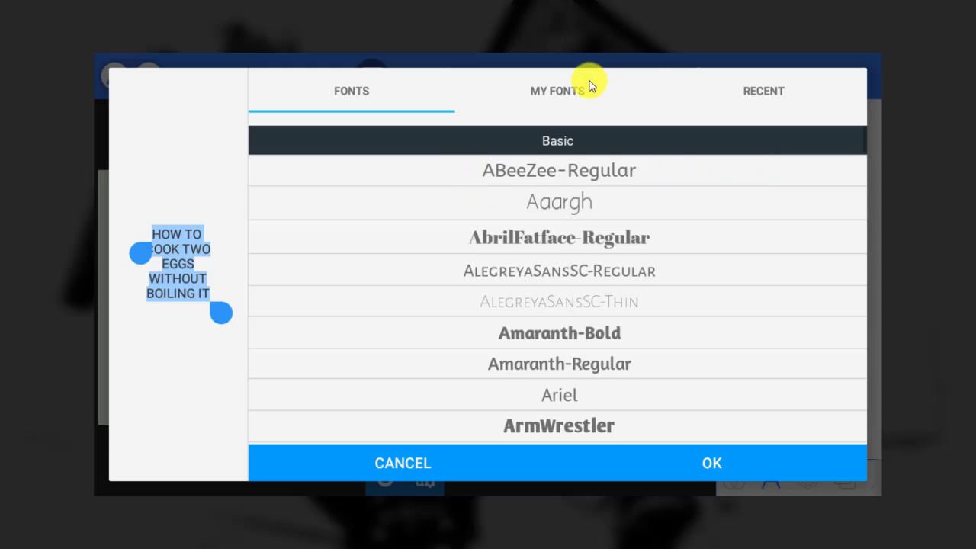
Set the headline font to champion-htf-lightweight from My Fonts.
{"action": "left_click", "coordinate": [554, 81]}
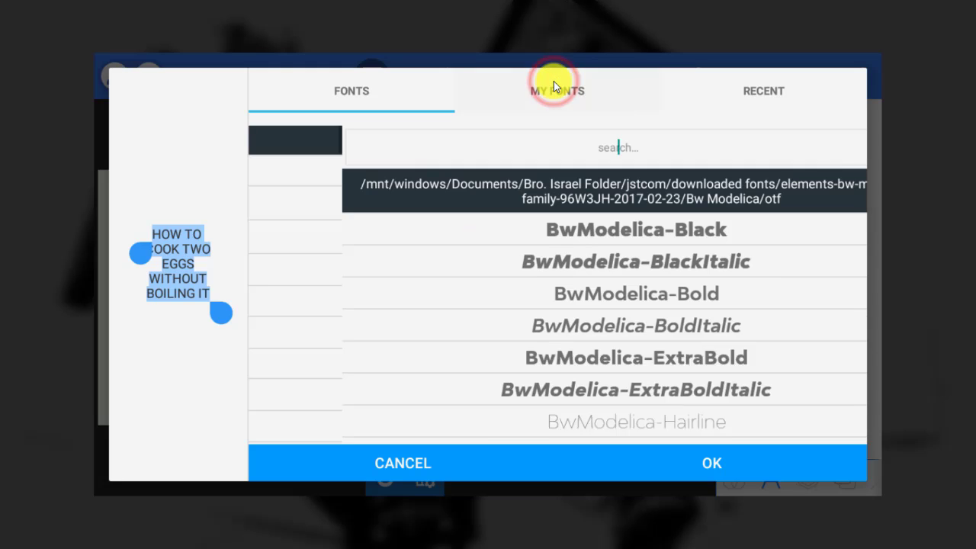
{"action": "left_click", "coordinate": [566, 147]}
{"action": "type", "text": "cham"}
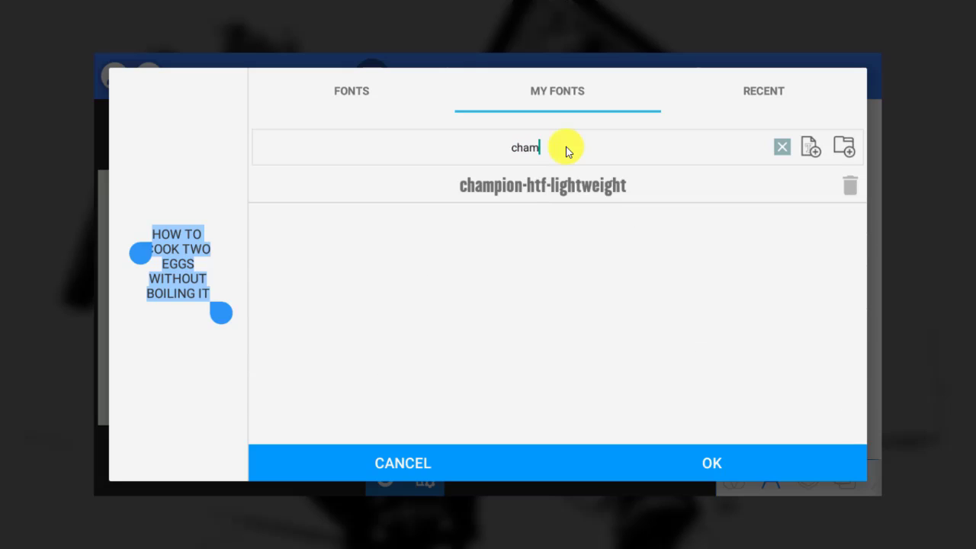
{"action": "type", "text": "pi"}
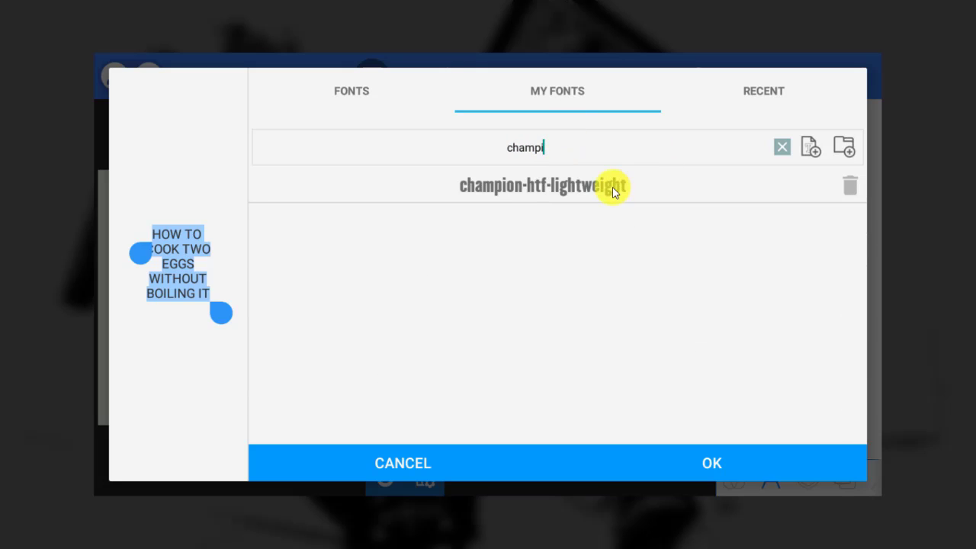
{"action": "left_click", "coordinate": [612, 188]}
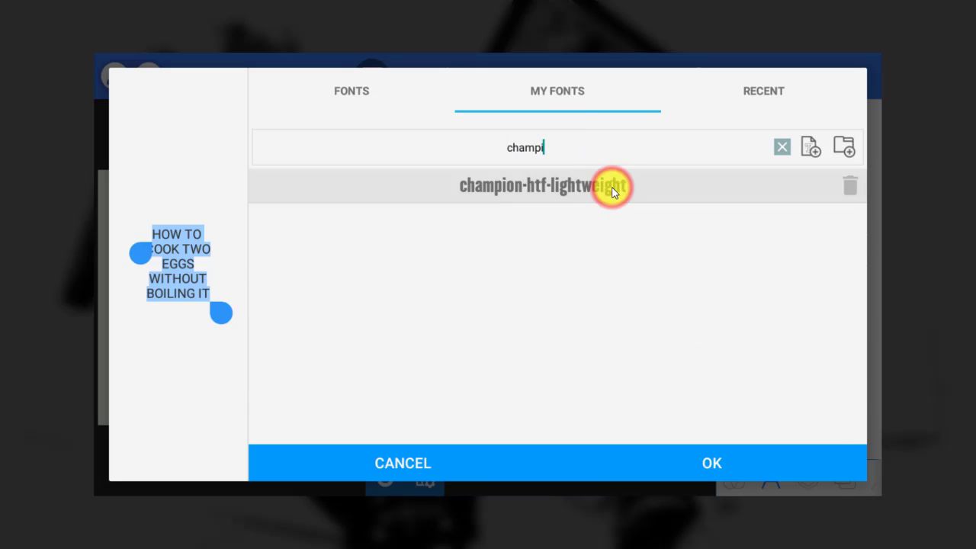
{"action": "left_click", "coordinate": [694, 462]}
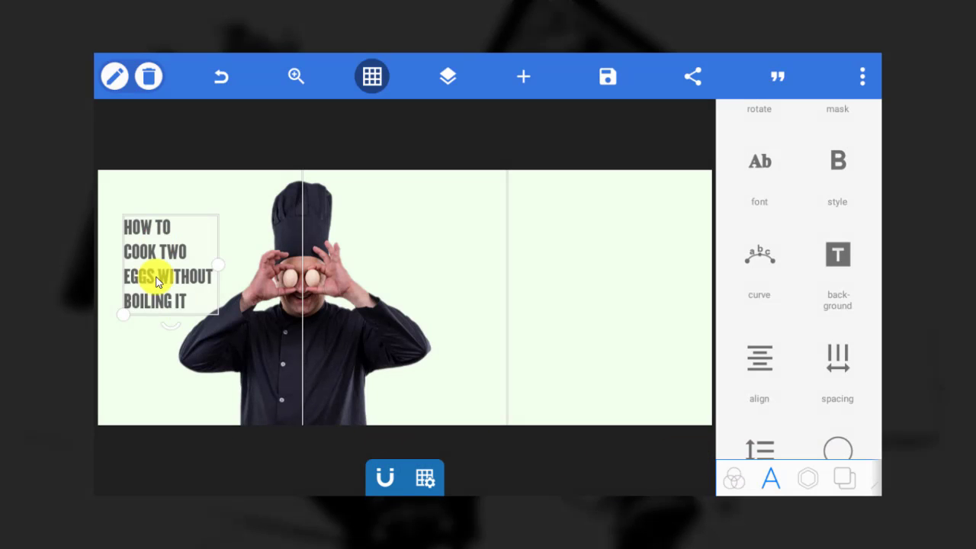
Enlarge and narrow the headline box to five lines, placing it in the first panel's top-left.
{"action": "left_click_drag", "start_coordinate": [118, 329], "coordinate": [170, 271]}
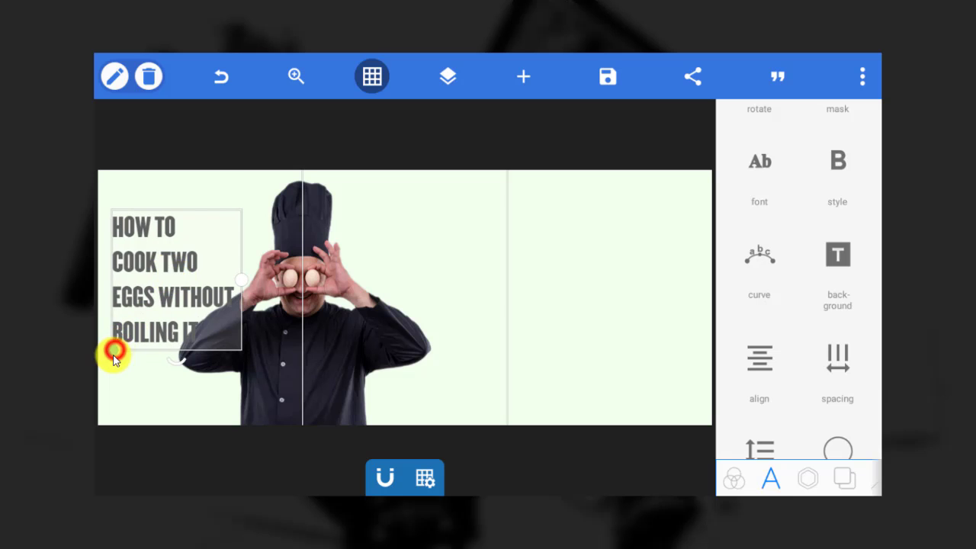
{"action": "left_click_drag", "start_coordinate": [115, 355], "coordinate": [113, 355]}
{"action": "left_click_drag", "start_coordinate": [193, 298], "coordinate": [169, 308]}
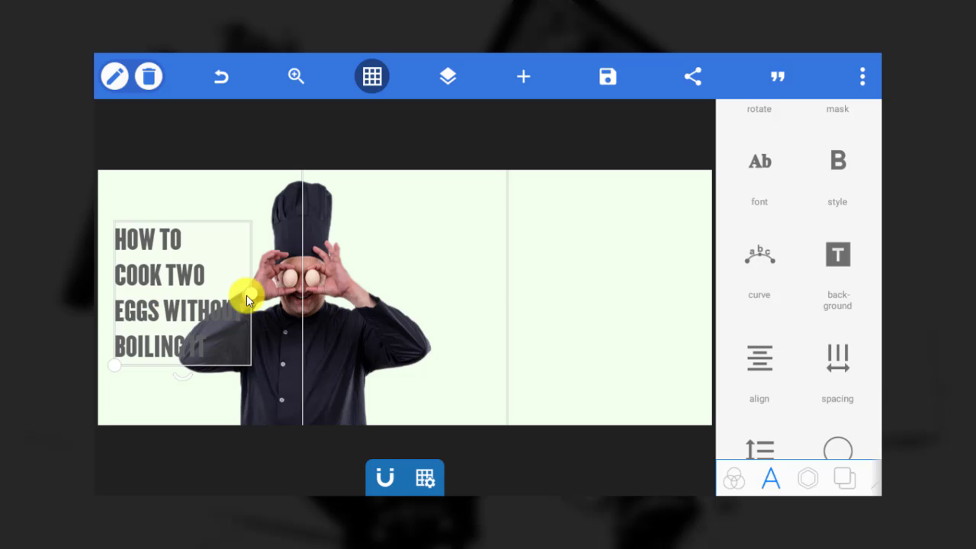
{"action": "left_click_drag", "start_coordinate": [251, 295], "coordinate": [242, 295]}
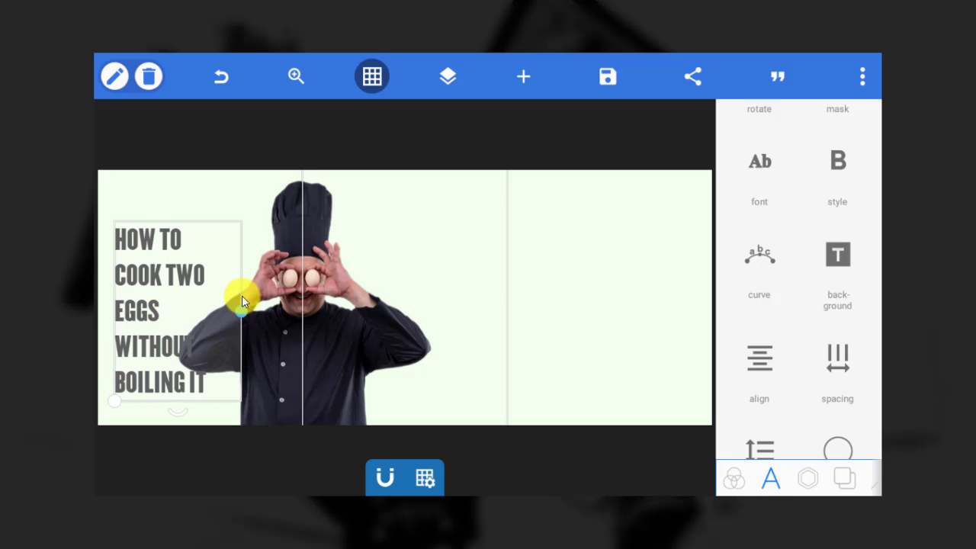
{"action": "left_click_drag", "start_coordinate": [168, 279], "coordinate": [171, 276]}
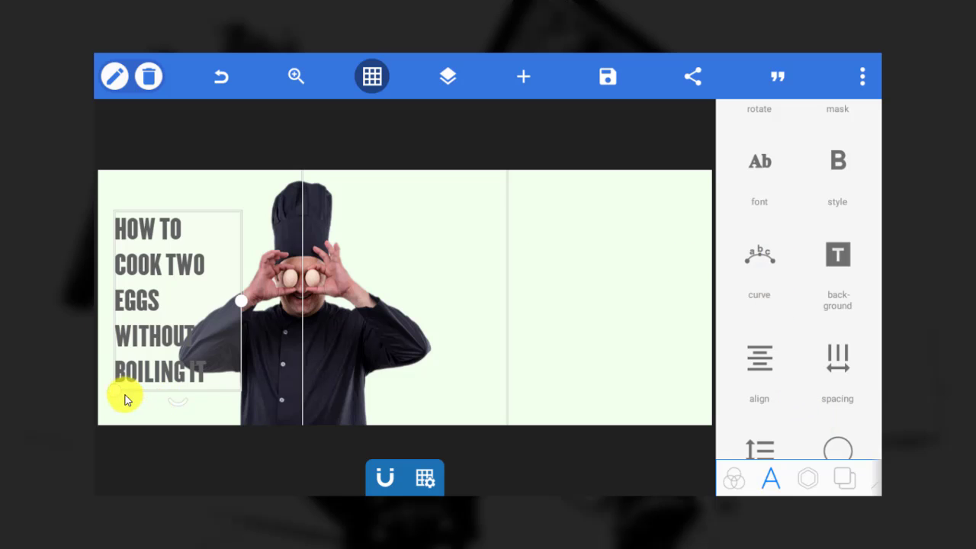
{"action": "left_click_drag", "start_coordinate": [115, 393], "coordinate": [126, 384]}
{"action": "left_click_drag", "start_coordinate": [157, 277], "coordinate": [148, 270]}
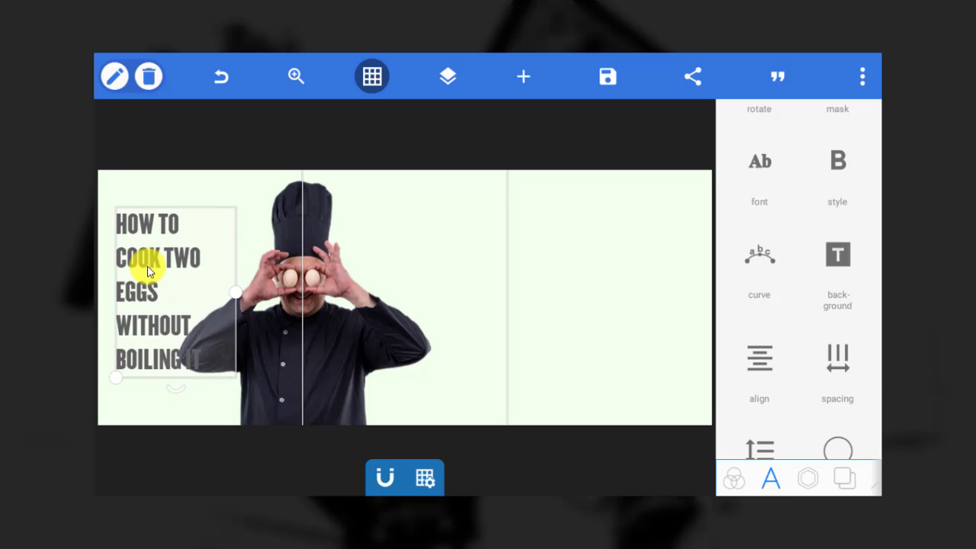
Set the headline line spacing to -7 and nudge the text slightly left and down.
{"action": "scroll", "coordinate": [801, 303], "scroll_direction": "down", "scroll_amount": 4}
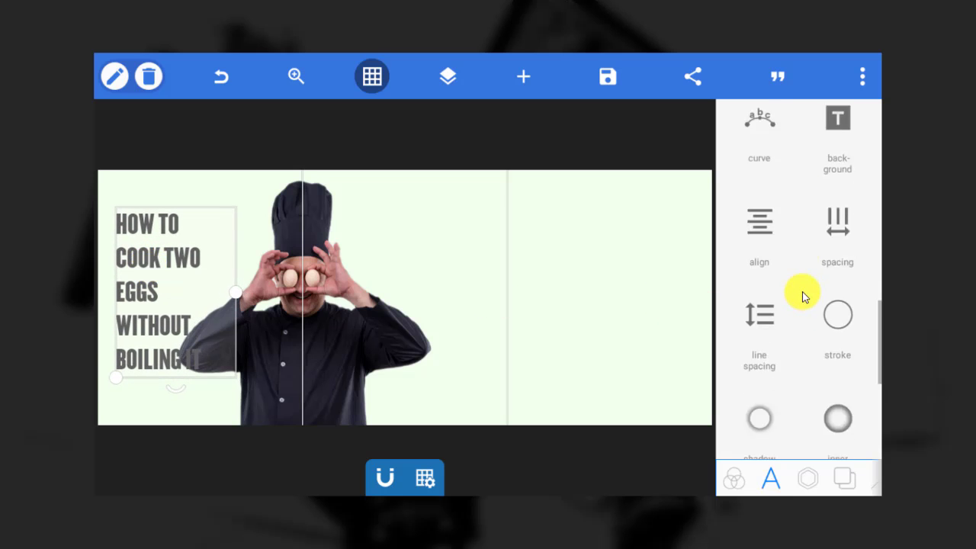
{"action": "left_click_drag", "start_coordinate": [801, 294], "coordinate": [759, 292]}
{"action": "left_click", "coordinate": [759, 292]}
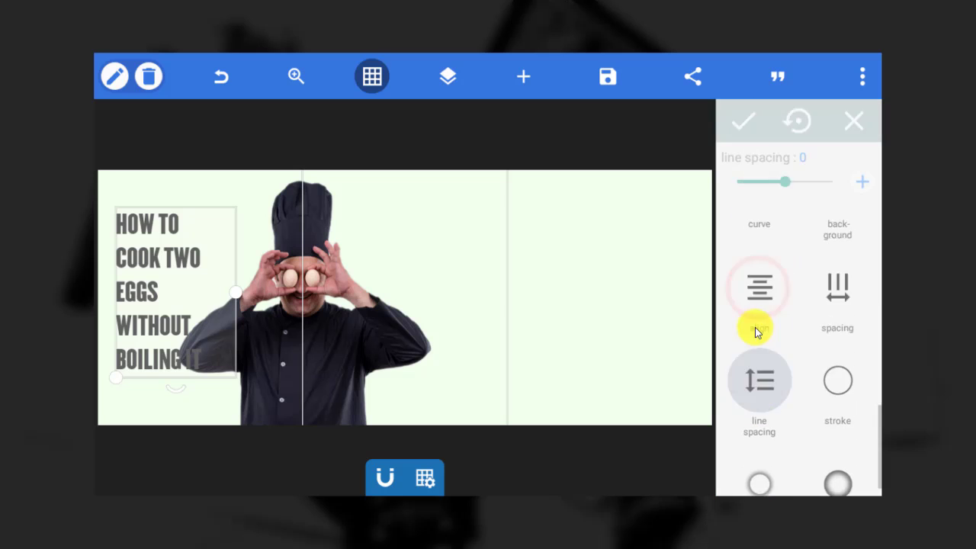
{"action": "left_click_drag", "start_coordinate": [799, 172], "coordinate": [779, 192]}
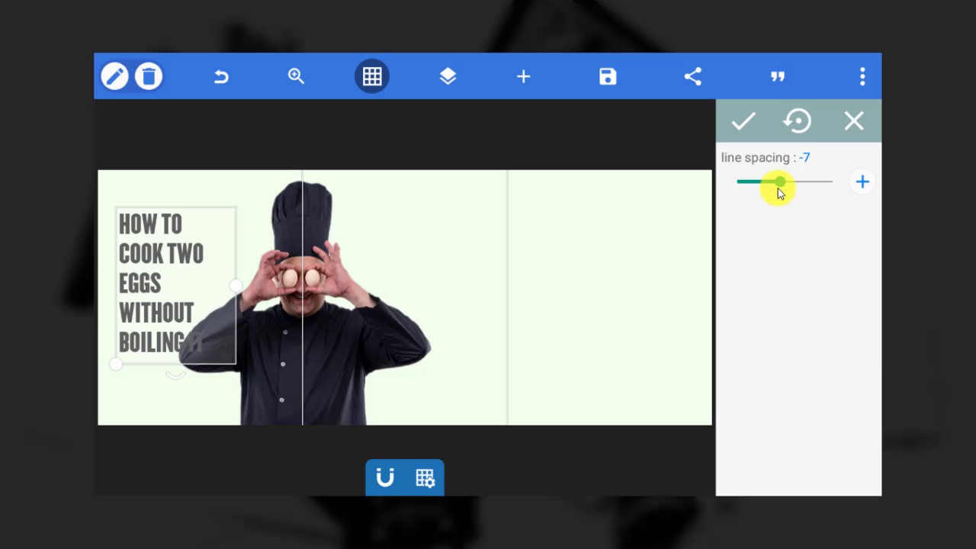
{"action": "left_click", "coordinate": [745, 122]}
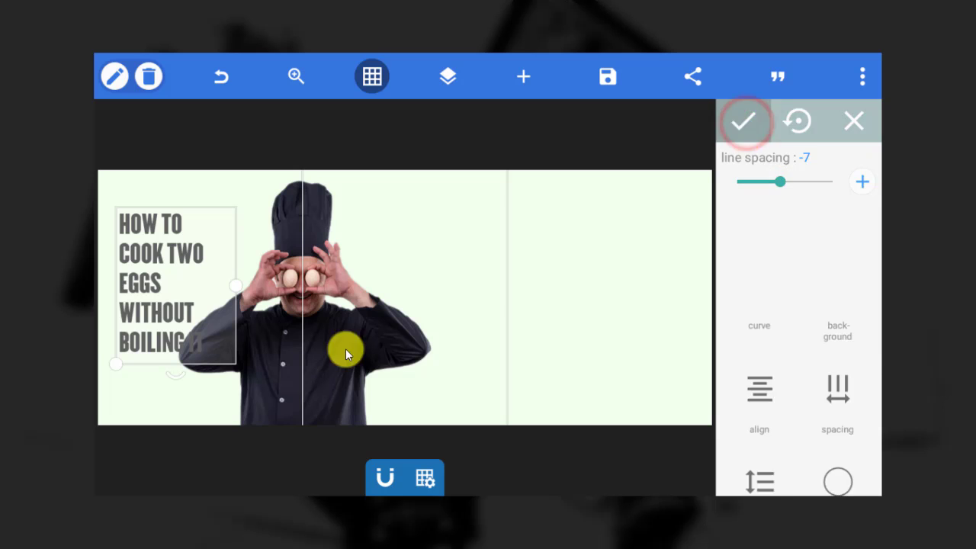
{"action": "left_click_drag", "start_coordinate": [171, 255], "coordinate": [168, 258]}
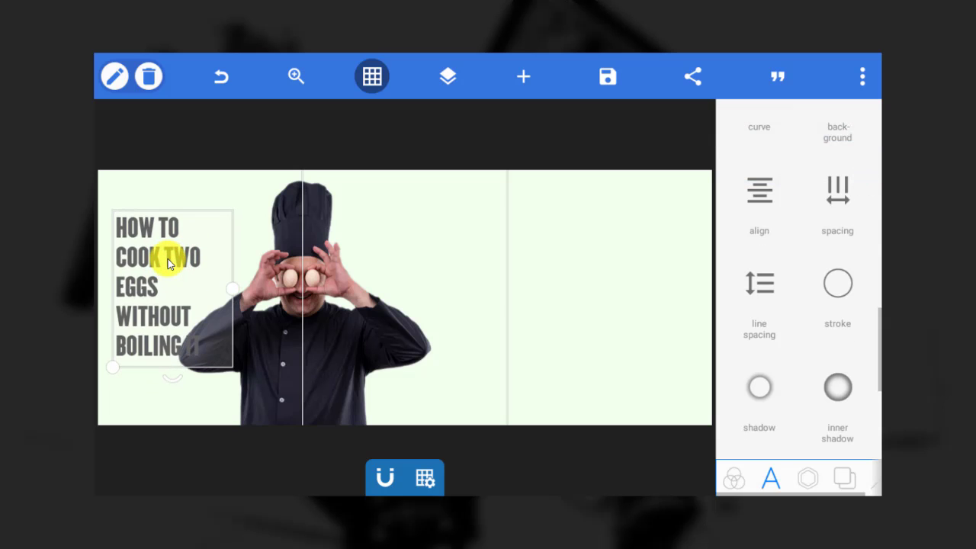
{"action": "scroll", "coordinate": [809, 255], "scroll_direction": "down", "scroll_amount": 5}
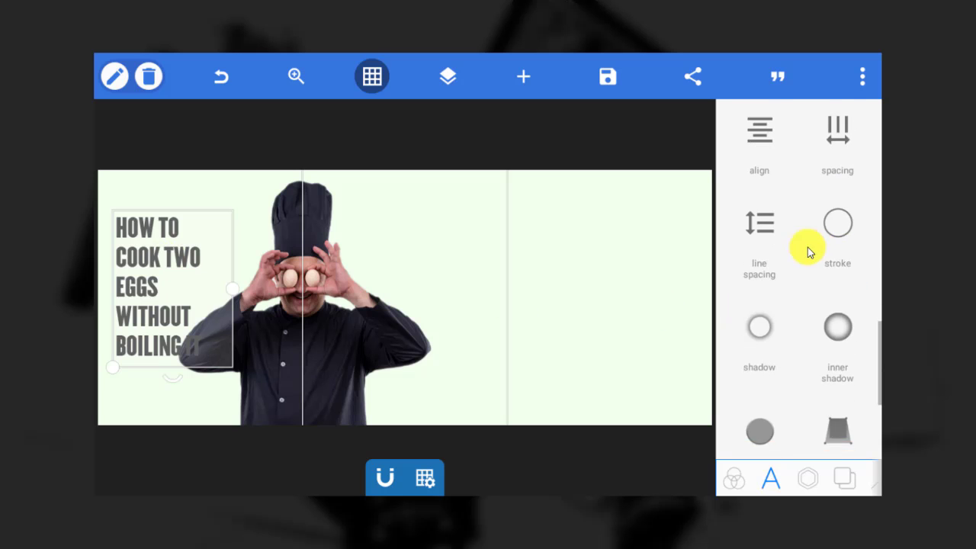
{"action": "scroll", "coordinate": [808, 260], "scroll_direction": "up", "scroll_amount": 5}
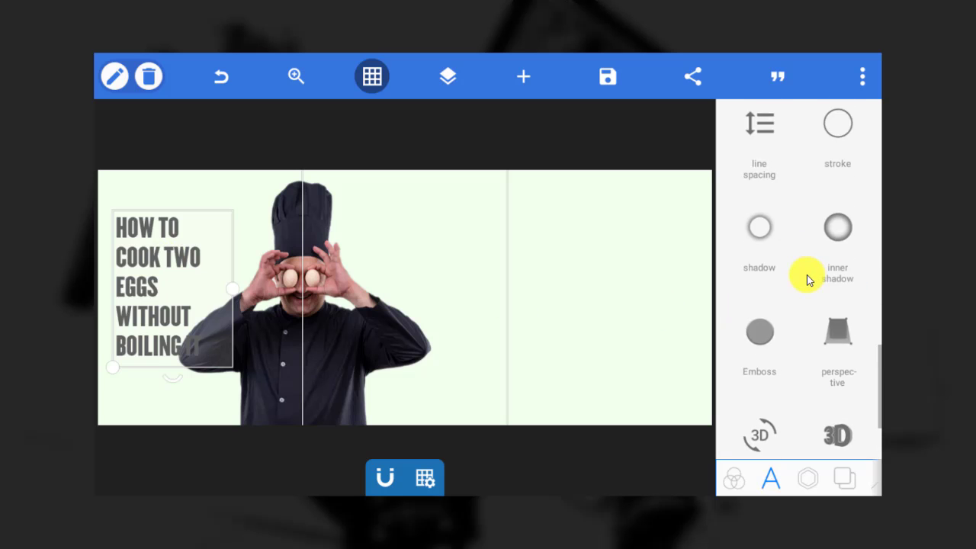
{"action": "scroll", "coordinate": [799, 269], "scroll_direction": "up", "scroll_amount": 5}
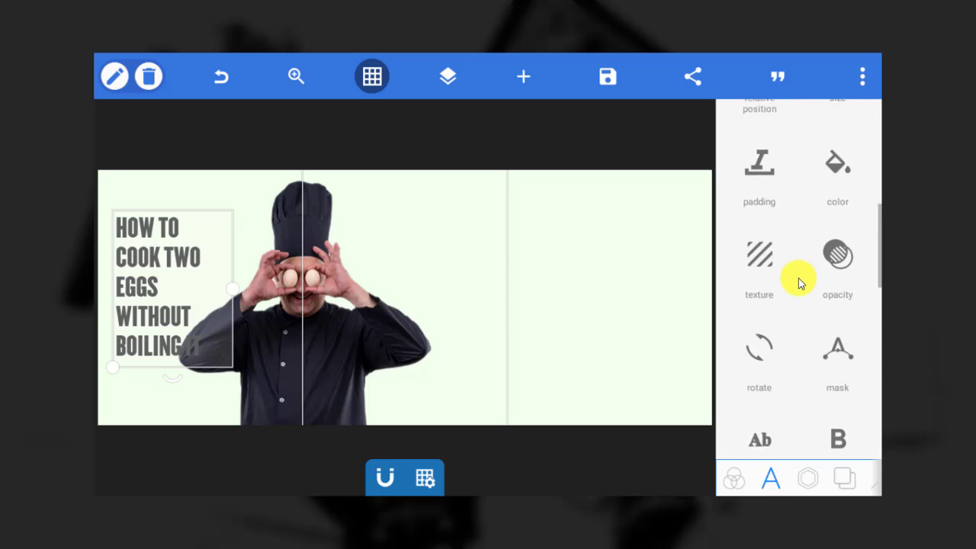
Colour the headline's first line, HOW TO, blue.
{"action": "left_click", "coordinate": [833, 202]}
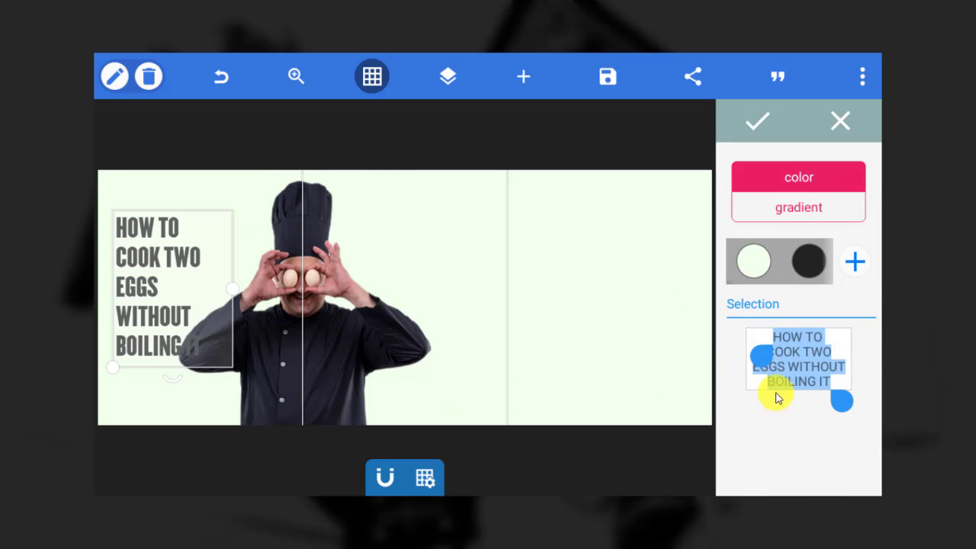
{"action": "left_click_drag", "start_coordinate": [843, 406], "coordinate": [844, 350]}
{"action": "left_click", "coordinate": [815, 265]}
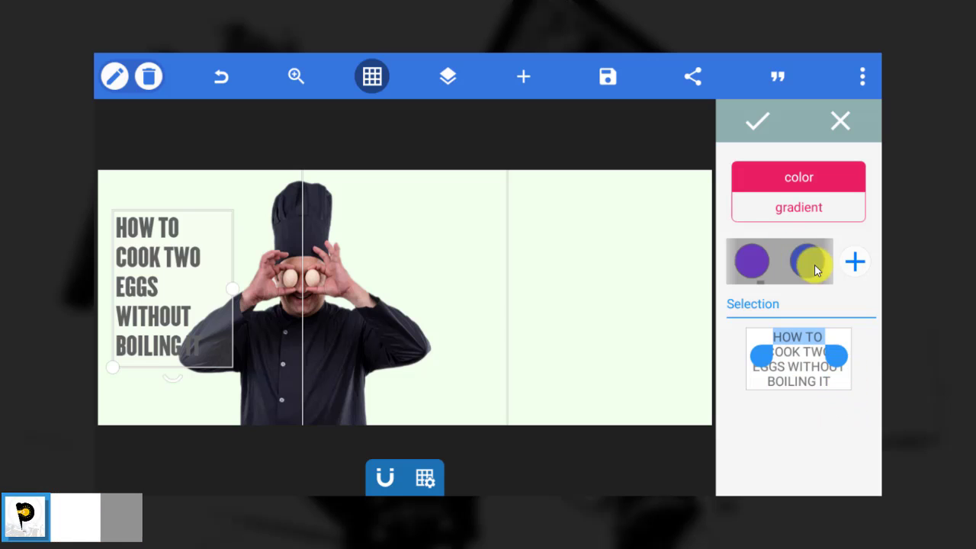
{"action": "left_click", "coordinate": [814, 266]}
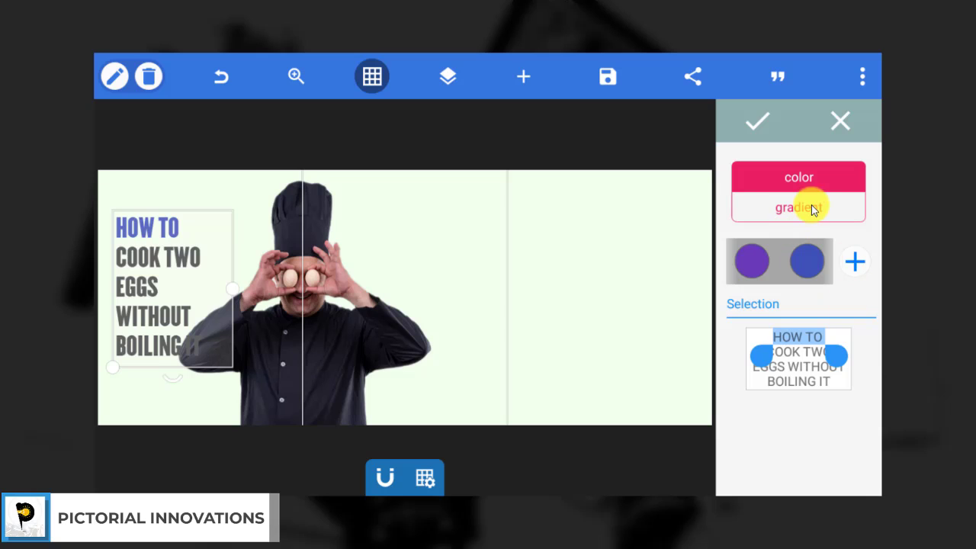
Make the remaining four headline lines a custom near-black #030408 and apply.
{"action": "left_click_drag", "start_coordinate": [834, 361], "coordinate": [828, 414]}
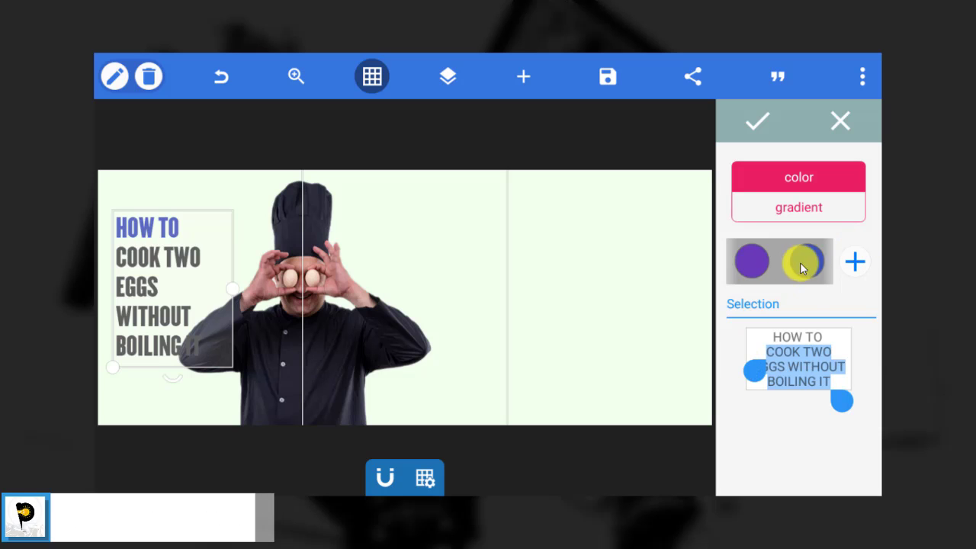
{"action": "left_click", "coordinate": [859, 264]}
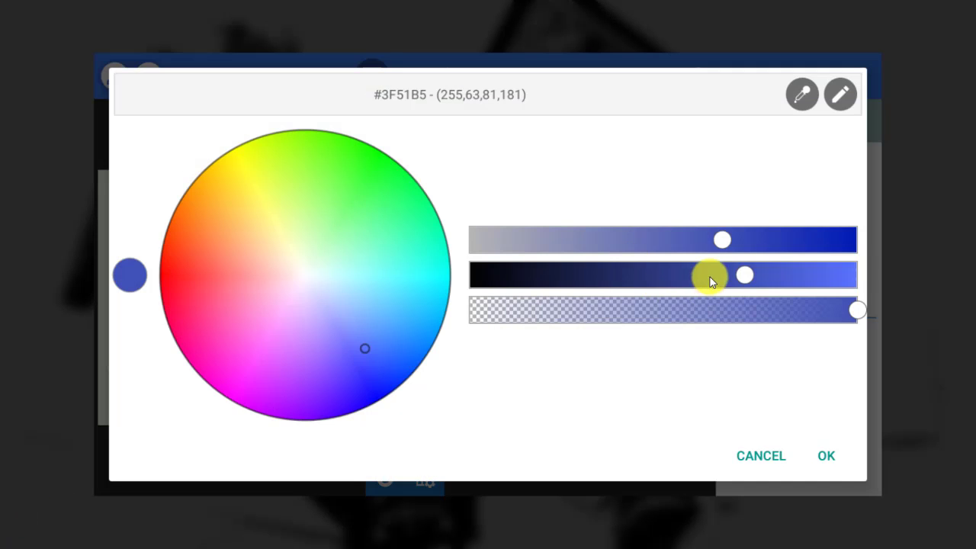
{"action": "left_click", "coordinate": [721, 271]}
{"action": "left_click_drag", "start_coordinate": [570, 274], "coordinate": [482, 272]}
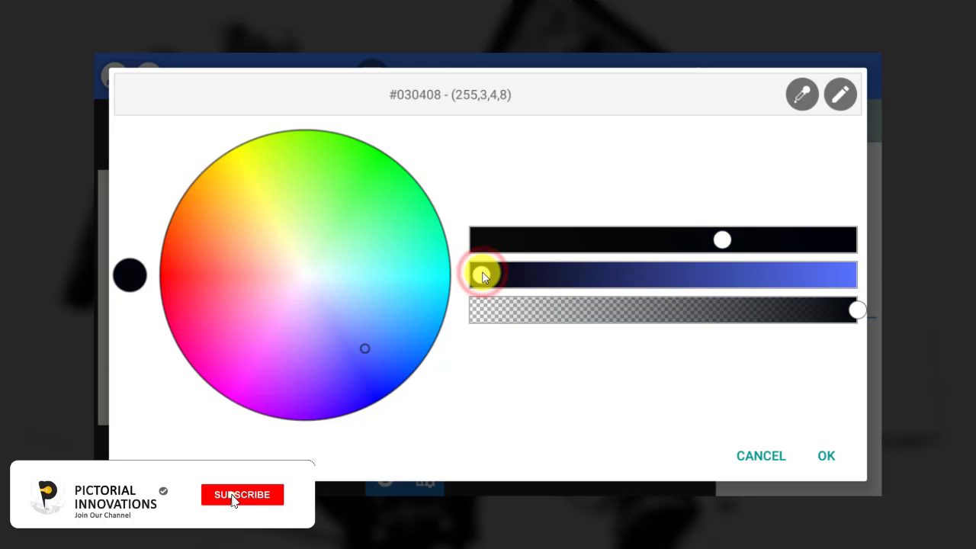
{"action": "left_click", "coordinate": [824, 453]}
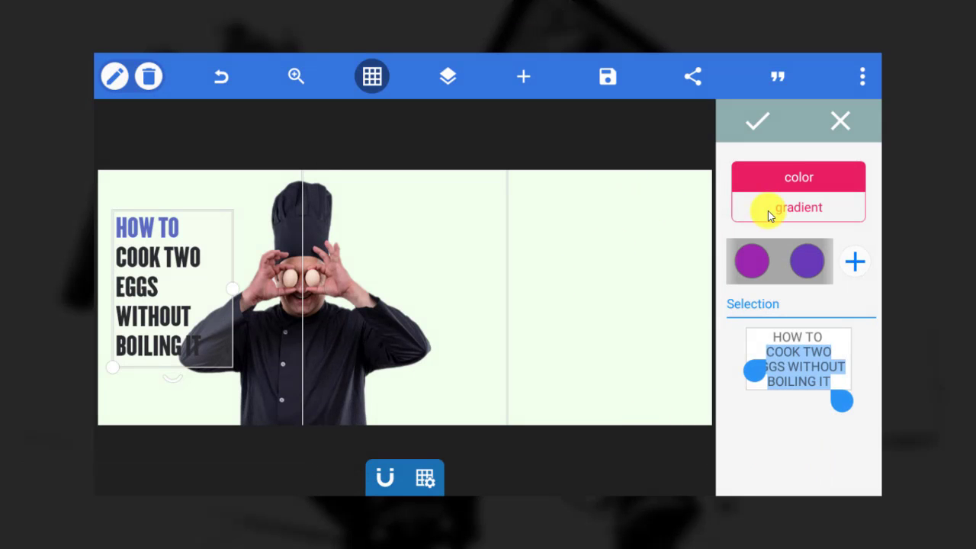
{"action": "left_click", "coordinate": [757, 122]}
Turn on a pale green stroke outline for the headline, reducing its width from 4 to 2.
{"action": "left_click", "coordinate": [195, 189]}
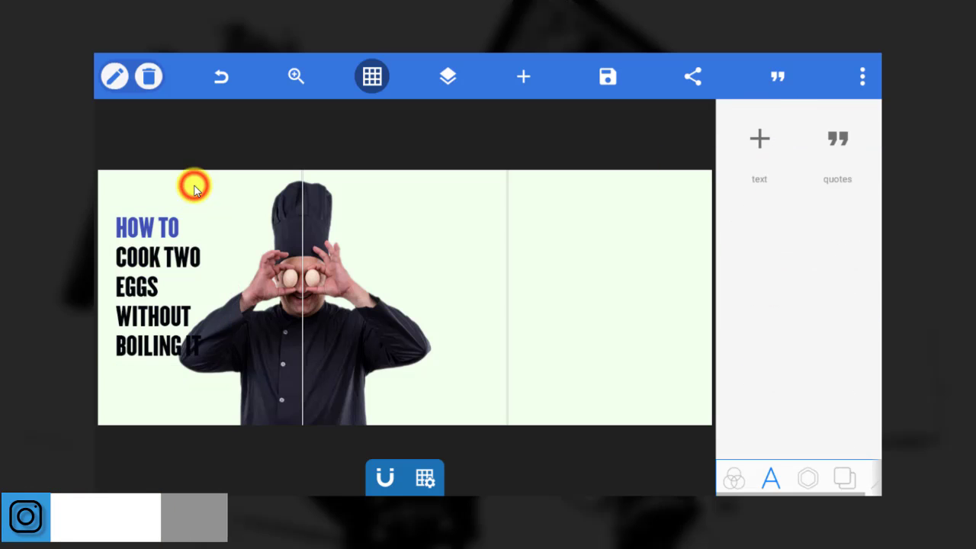
{"action": "left_click", "coordinate": [171, 345]}
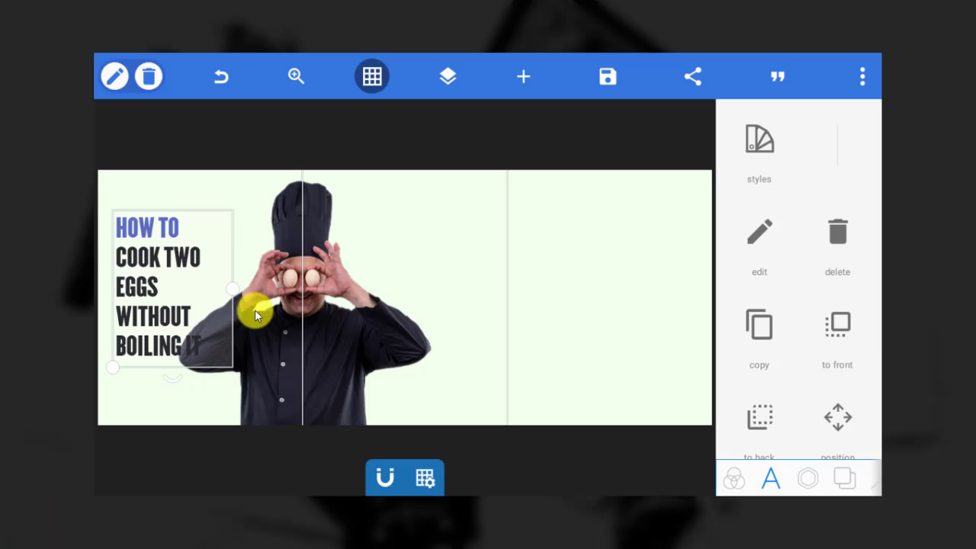
{"action": "scroll", "coordinate": [780, 358], "scroll_direction": "down", "scroll_amount": 4}
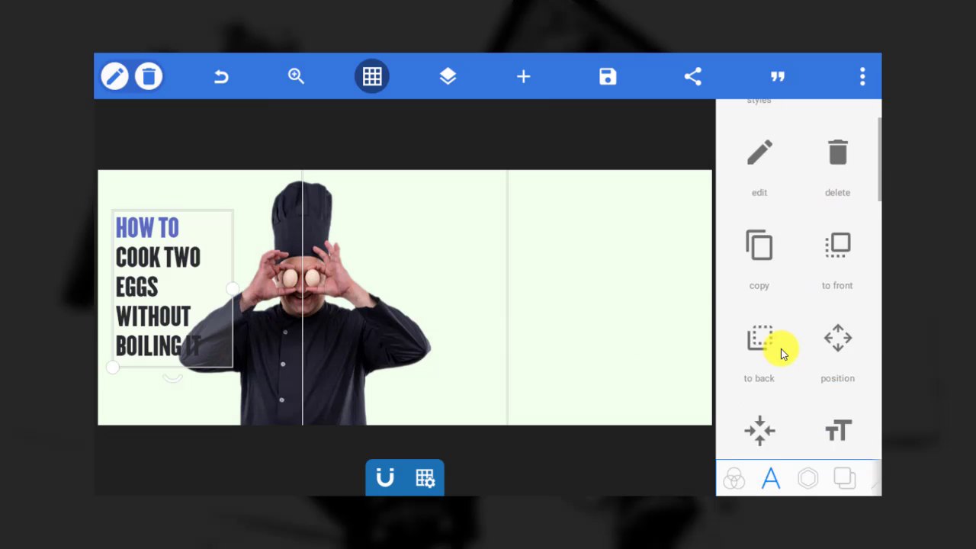
{"action": "scroll", "coordinate": [777, 348], "scroll_direction": "down", "scroll_amount": 10}
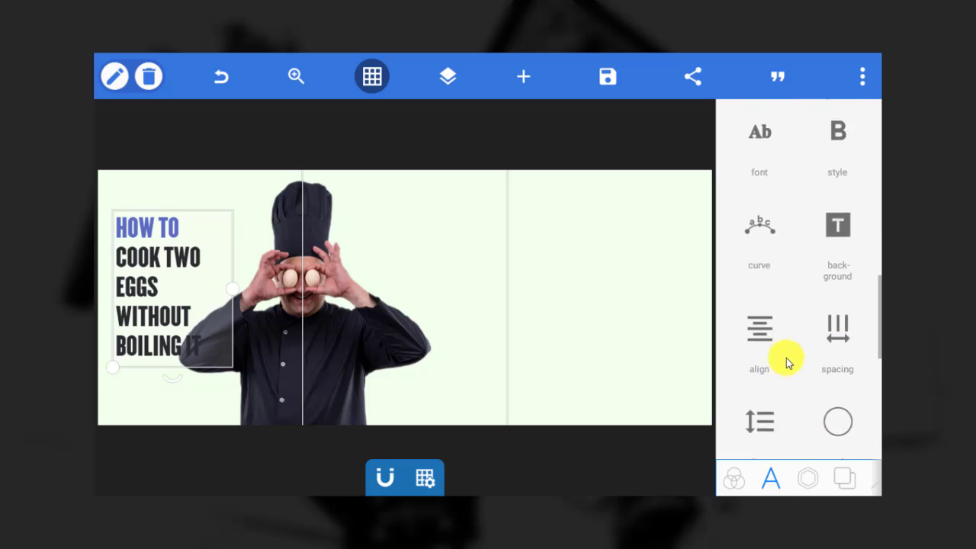
{"action": "scroll", "coordinate": [860, 338], "scroll_direction": "up", "scroll_amount": 3}
{"action": "left_click", "coordinate": [839, 366]}
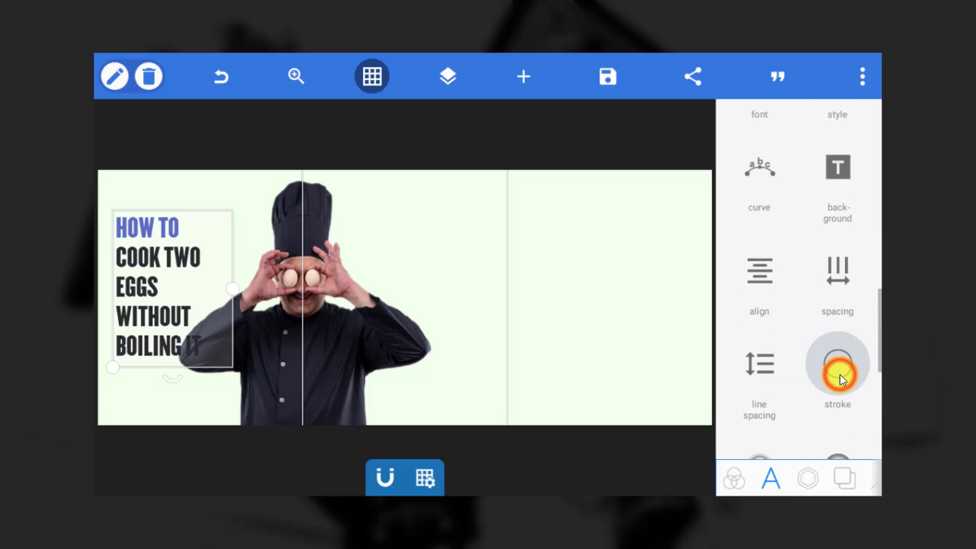
{"action": "left_click", "coordinate": [822, 170]}
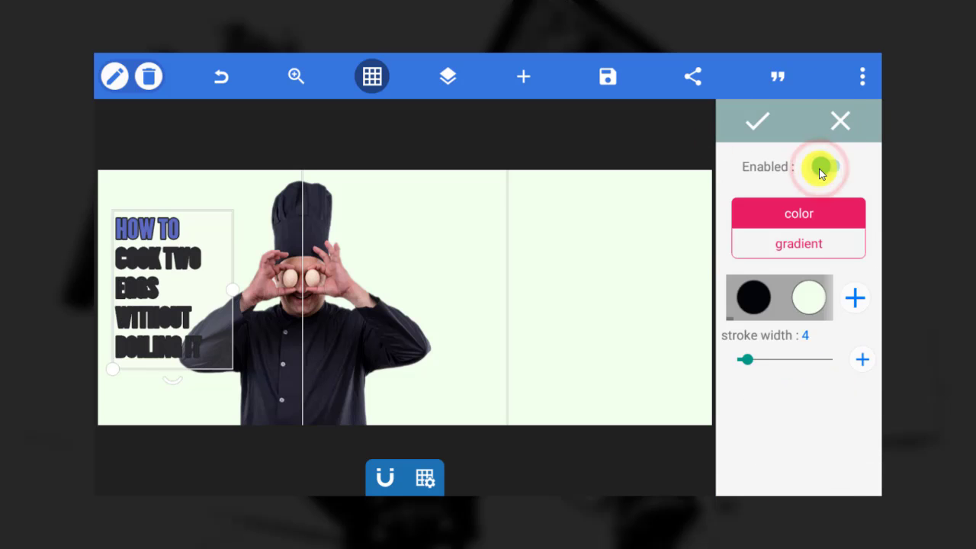
{"action": "left_click", "coordinate": [799, 306]}
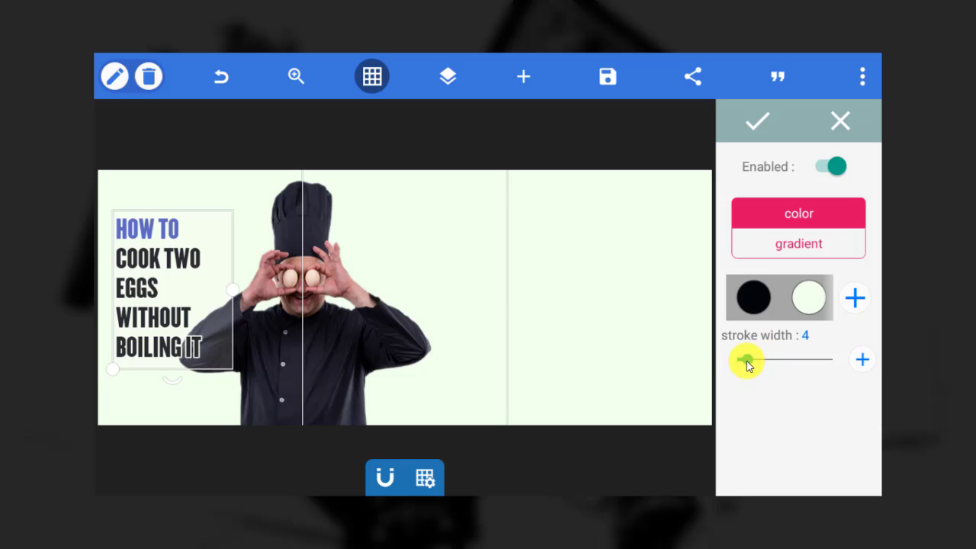
{"action": "left_click_drag", "start_coordinate": [747, 364], "coordinate": [745, 365]}
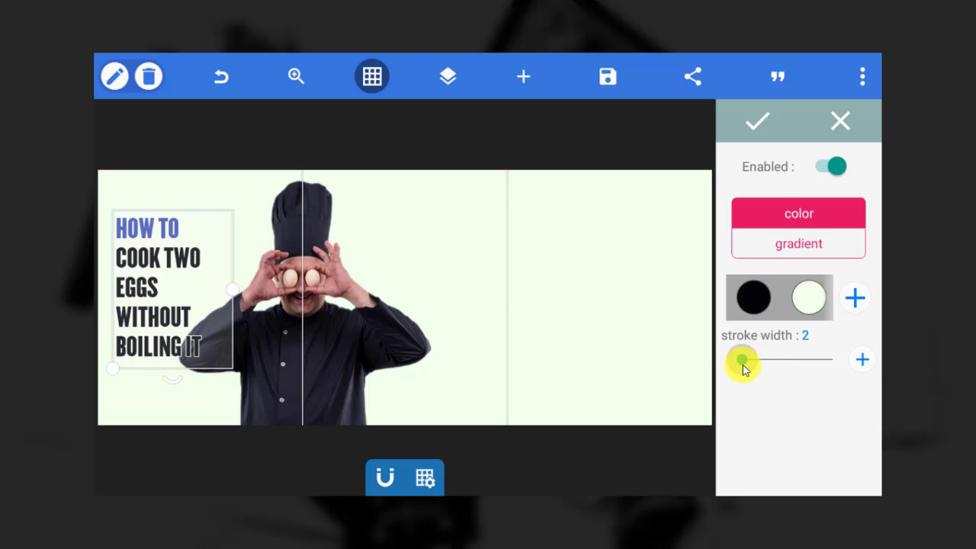
{"action": "left_click", "coordinate": [758, 121]}
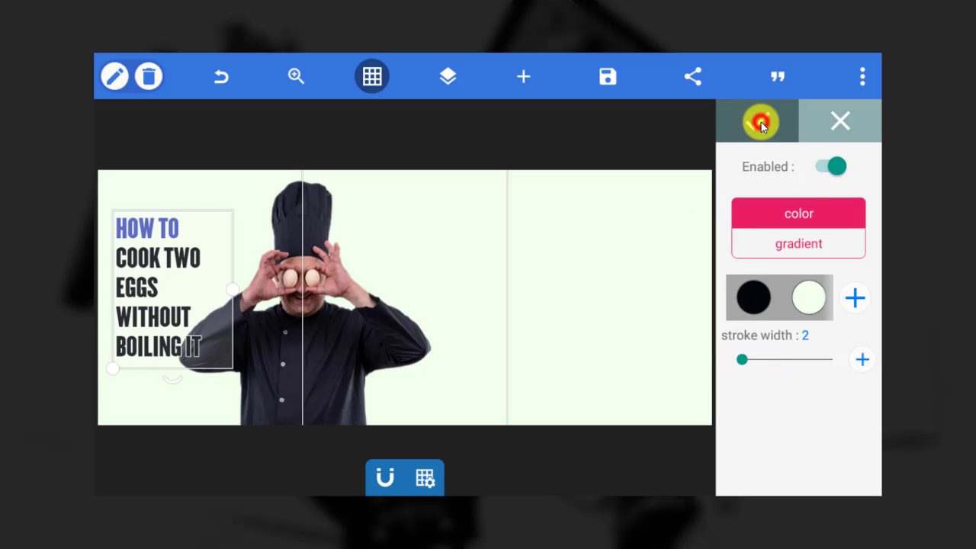
Squash the white rectangle into a short, thin bar under the BOILING IT line.
{"action": "left_click", "coordinate": [218, 195]}
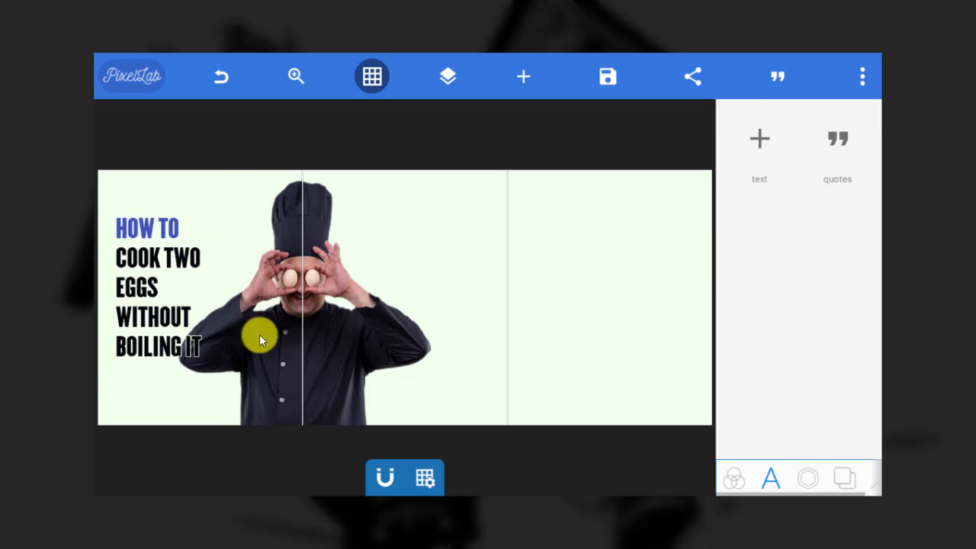
{"action": "left_click", "coordinate": [806, 472]}
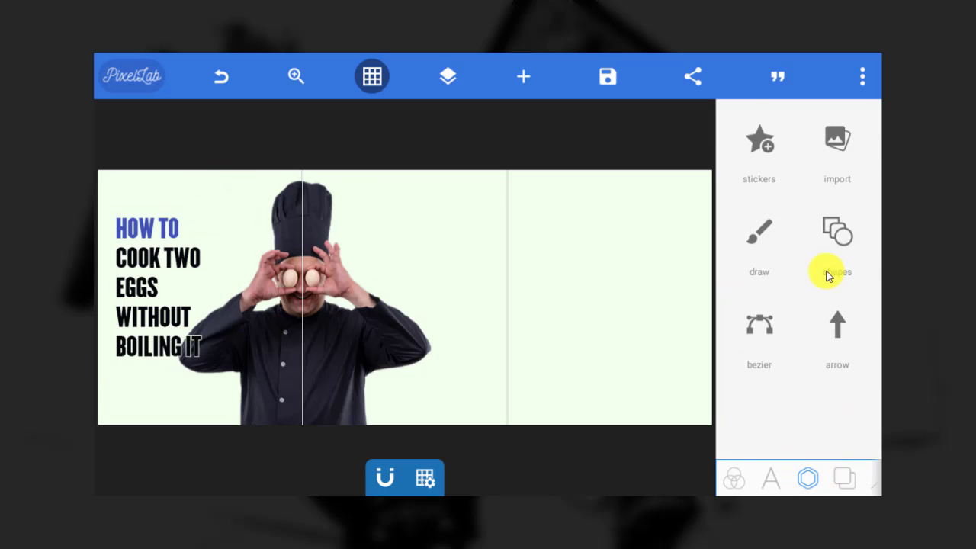
{"action": "left_click", "coordinate": [830, 243]}
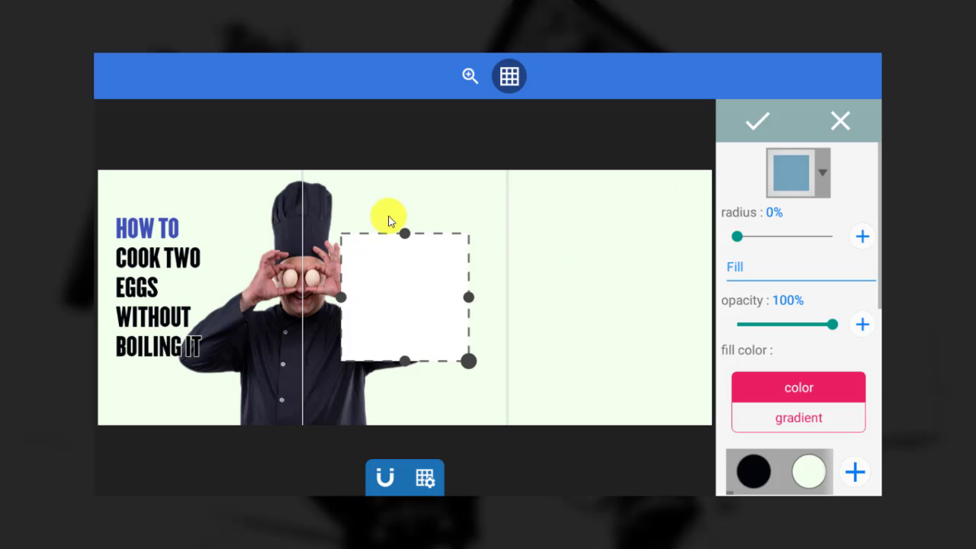
{"action": "left_click_drag", "start_coordinate": [406, 235], "coordinate": [187, 379]}
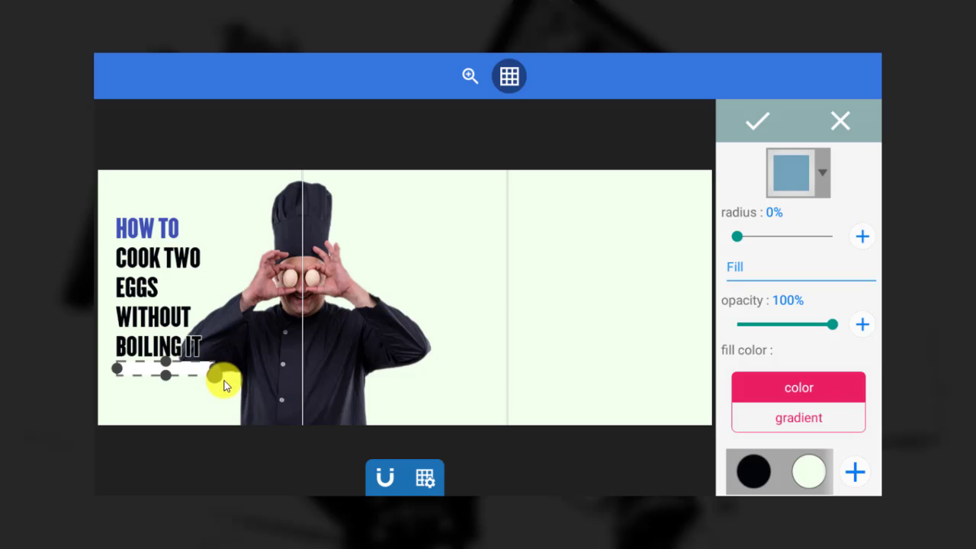
{"action": "left_click_drag", "start_coordinate": [217, 381], "coordinate": [211, 382]}
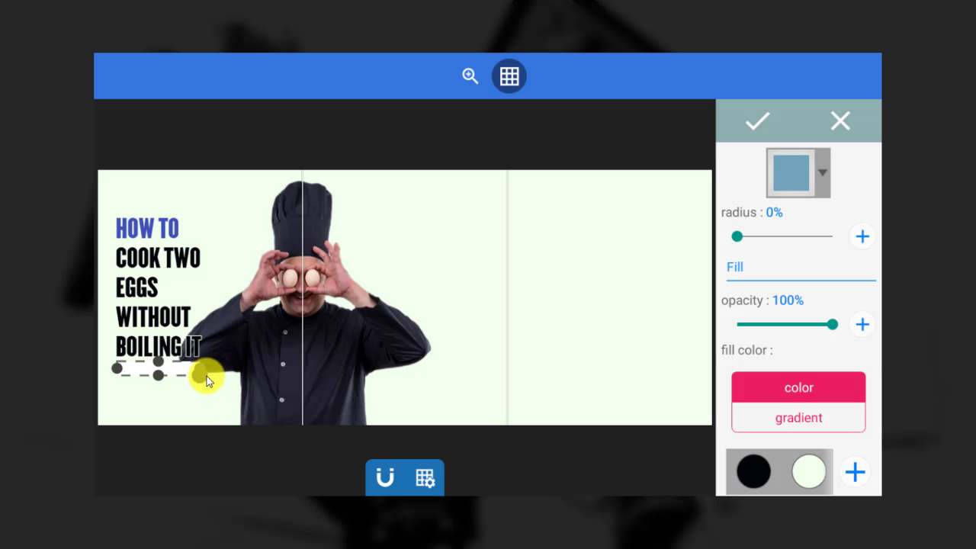
Fill the bar with a custom deep purple, #4B2699.
{"action": "mouse_move", "coordinate": [748, 462]}
{"action": "left_mouse_down"}
{"action": "mouse_move", "coordinate": [778, 462]}
{"action": "mouse_move", "coordinate": [851, 363]}
{"action": "left_mouse_up"}
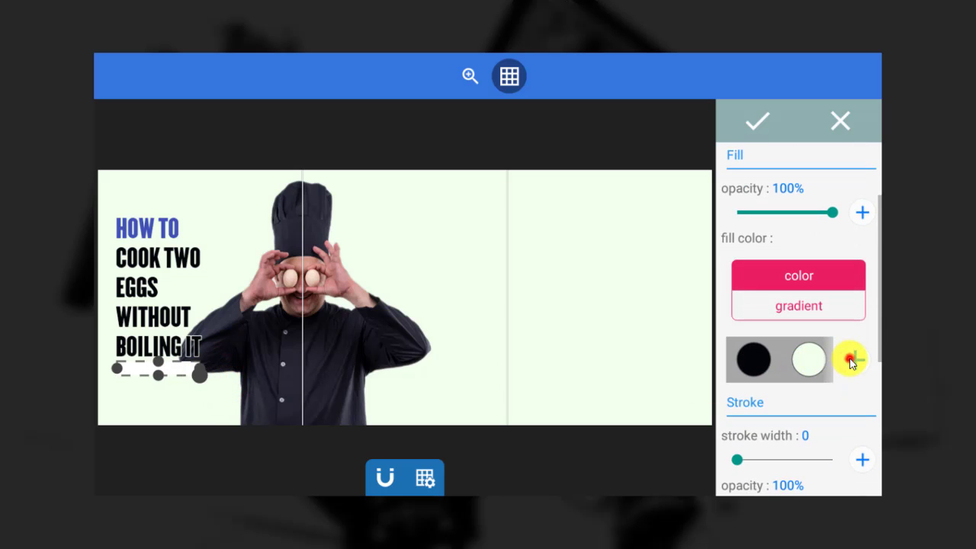
{"action": "left_click", "coordinate": [850, 361]}
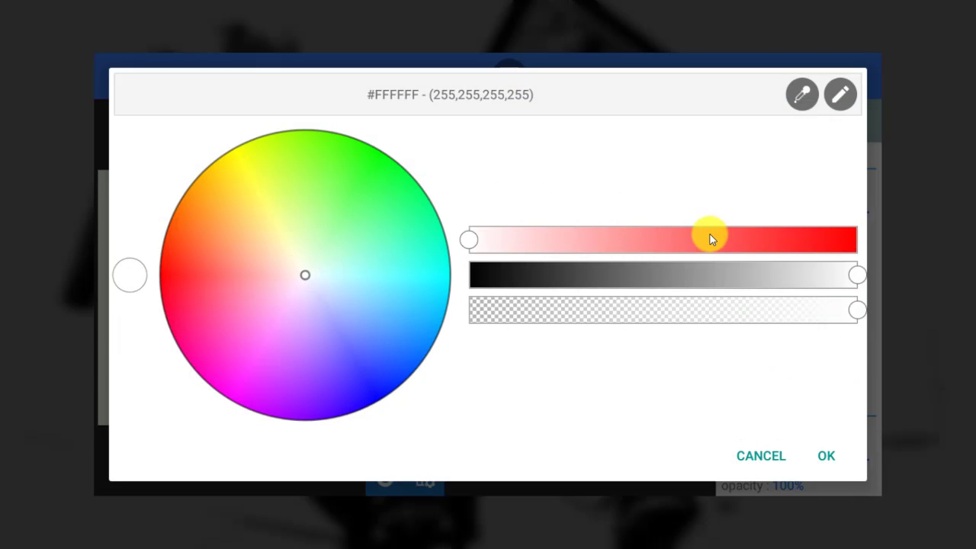
{"action": "left_click_drag", "start_coordinate": [360, 273], "coordinate": [326, 387]}
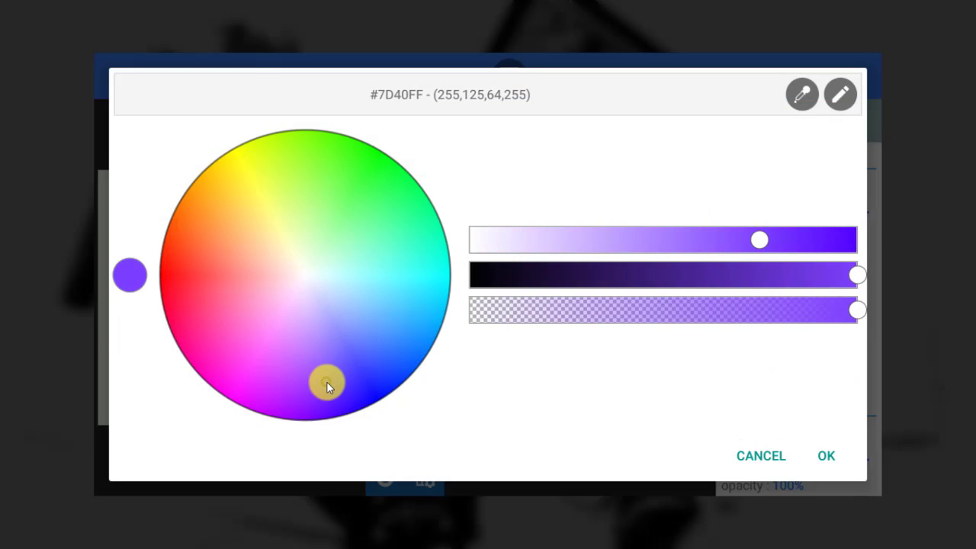
{"action": "left_click_drag", "start_coordinate": [792, 268], "coordinate": [701, 270]}
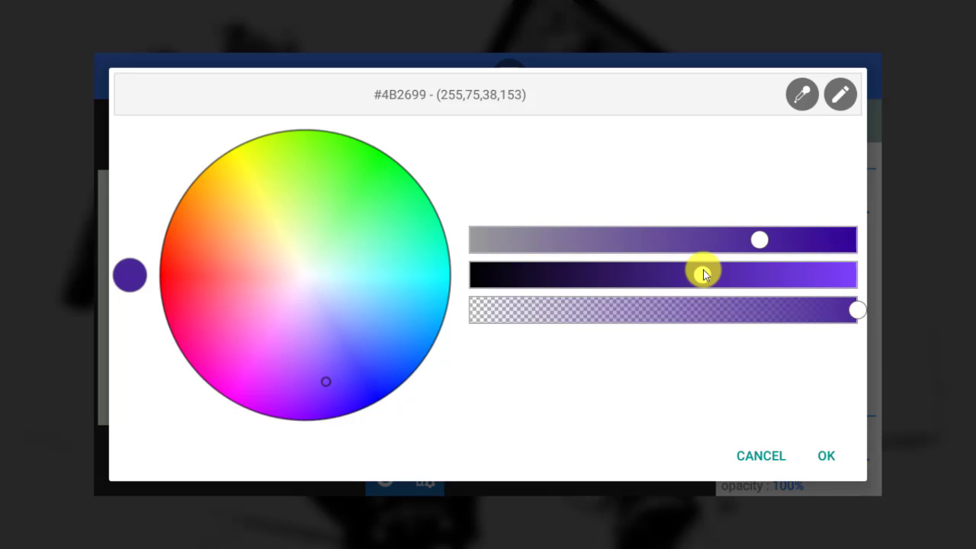
{"action": "left_click", "coordinate": [824, 455]}
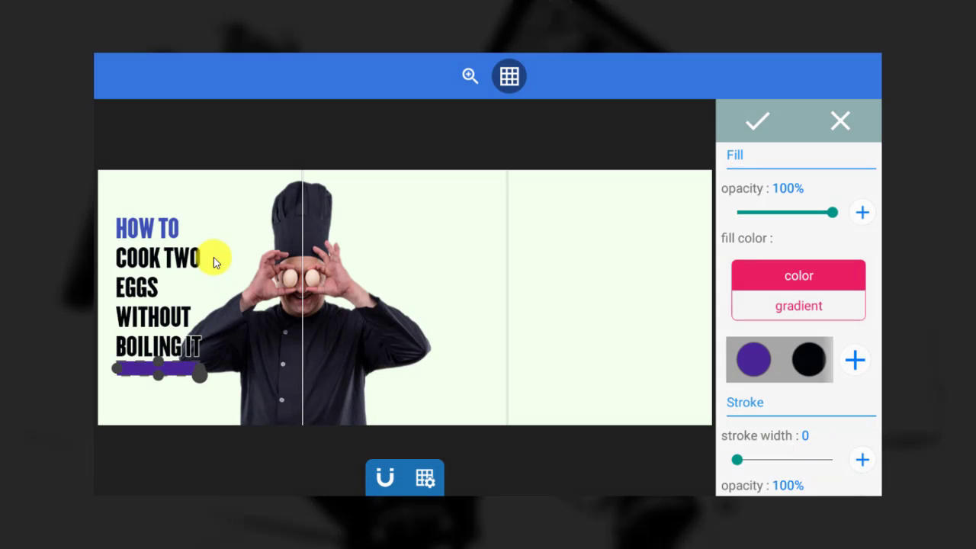
{"action": "left_click", "coordinate": [758, 124]}
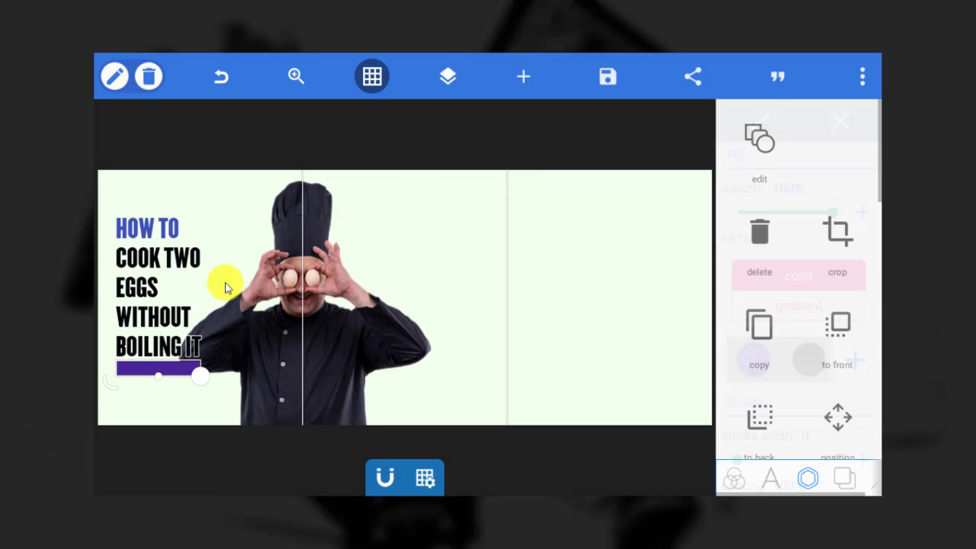
Add a new text object and move it below the purple bar.
{"action": "left_click", "coordinate": [244, 195]}
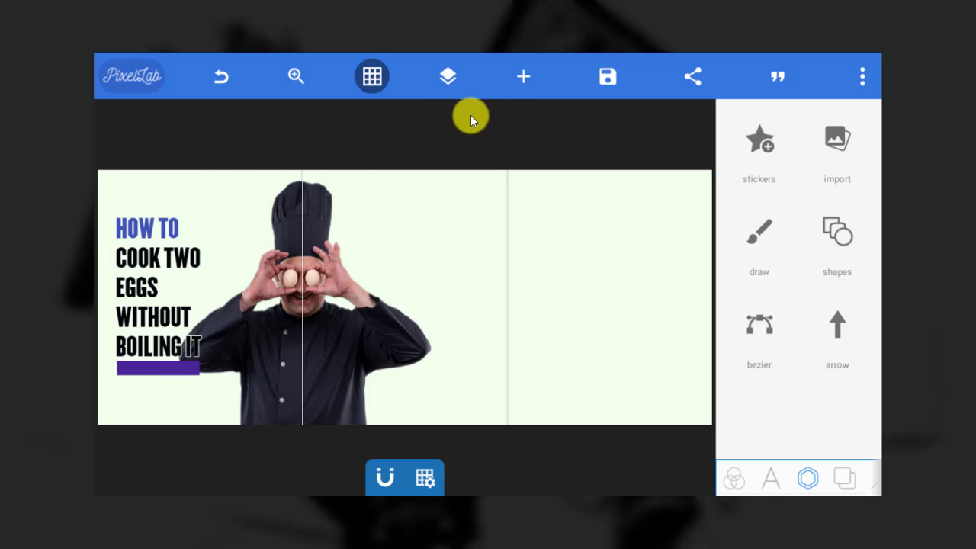
{"action": "left_click", "coordinate": [522, 77]}
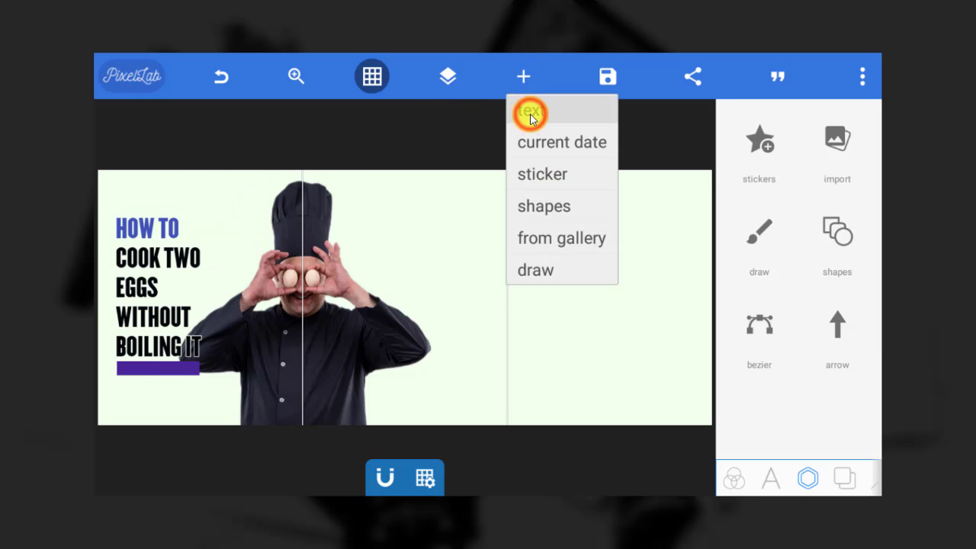
{"action": "left_click", "coordinate": [529, 111]}
{"action": "left_click_drag", "start_coordinate": [117, 202], "coordinate": [149, 409]}
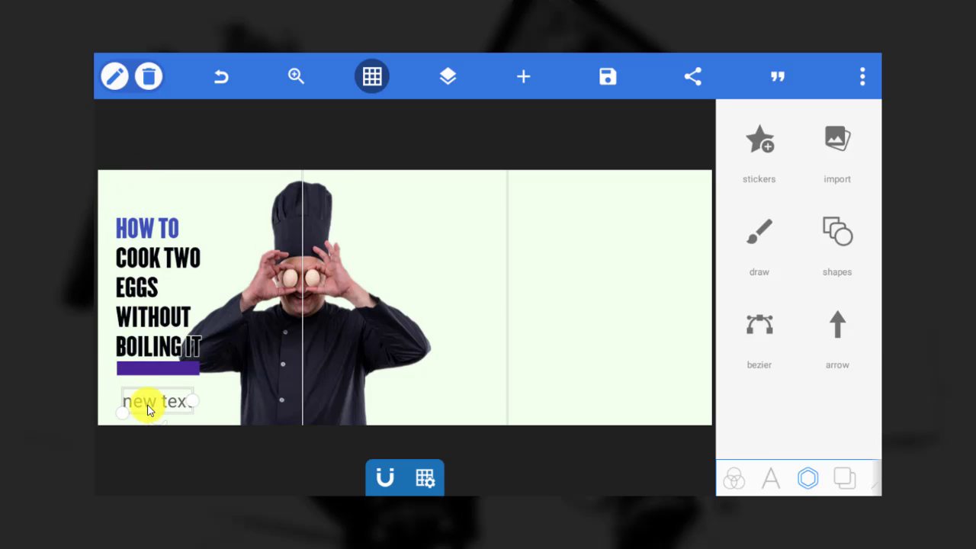
Replace the placeholder with COOKING TIPS and drag it onto the purple bar.
{"action": "left_click", "coordinate": [147, 404]}
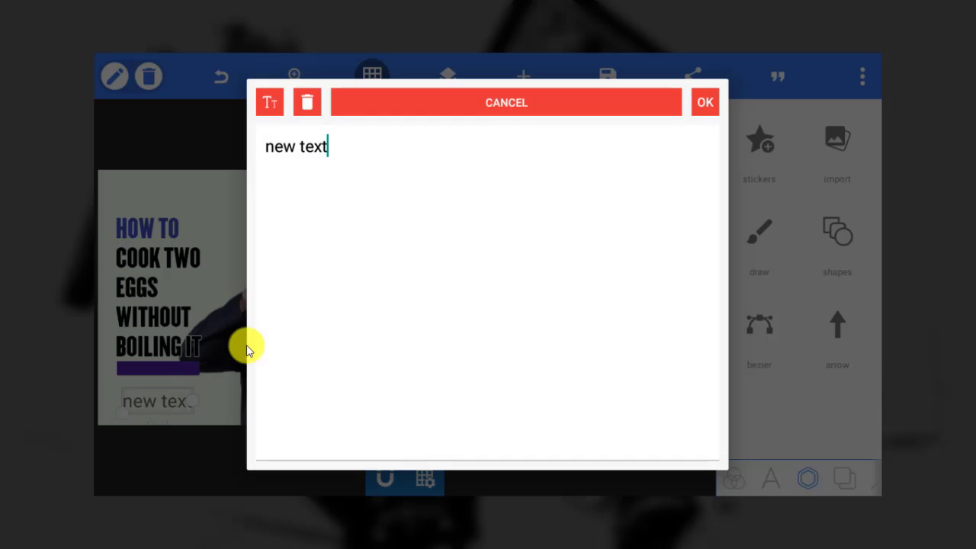
{"action": "left_click", "coordinate": [335, 149]}
{"action": "left_click", "coordinate": [378, 158]}
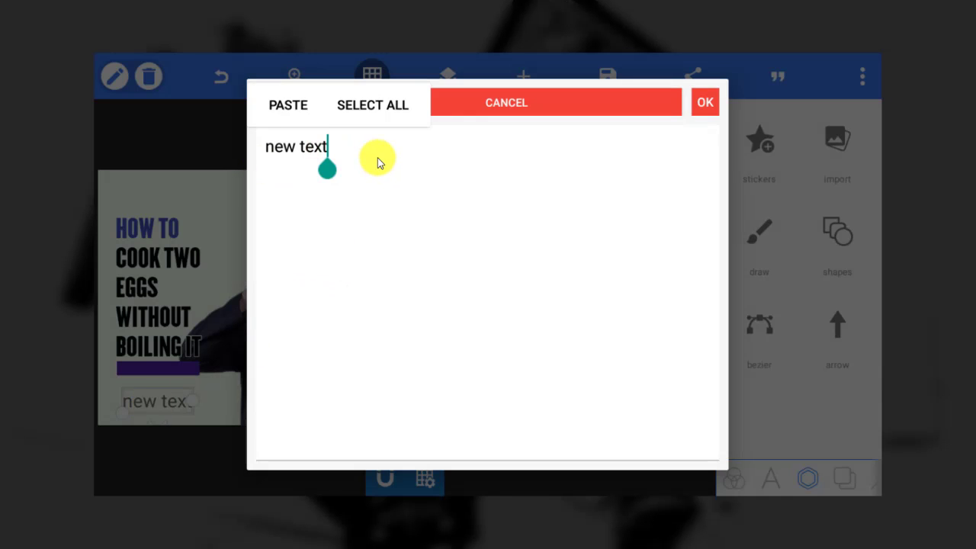
{"action": "key", "text": "ctrl+a"}
{"action": "type", "text": "C"}
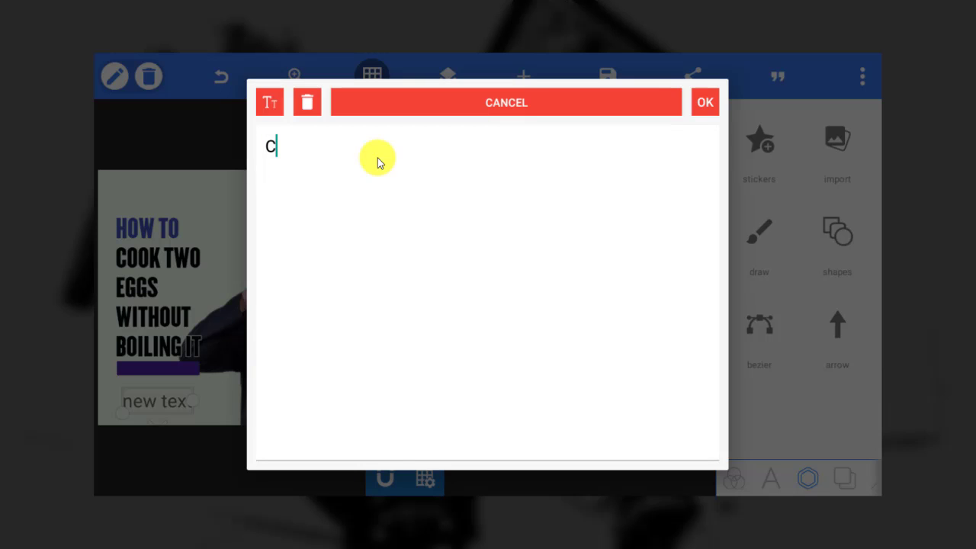
{"action": "type", "text": "OOKING TIP"}
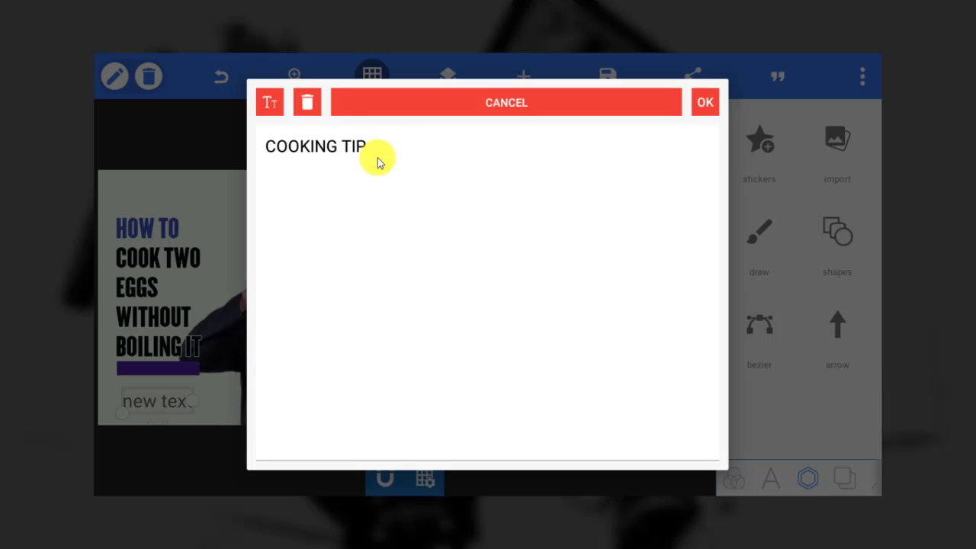
{"action": "type", "text": "S"}
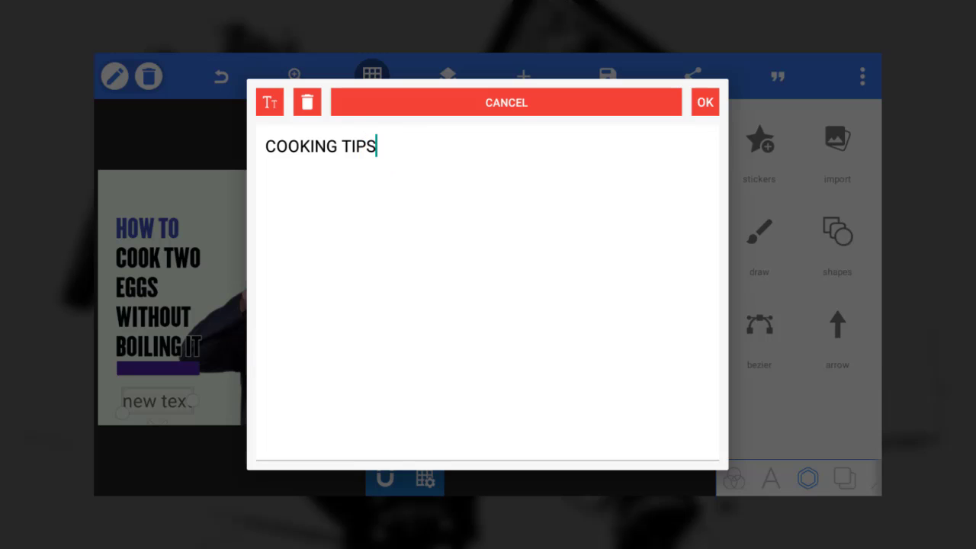
{"action": "left_click", "coordinate": [709, 107]}
{"action": "left_click_drag", "start_coordinate": [178, 409], "coordinate": [174, 376]}
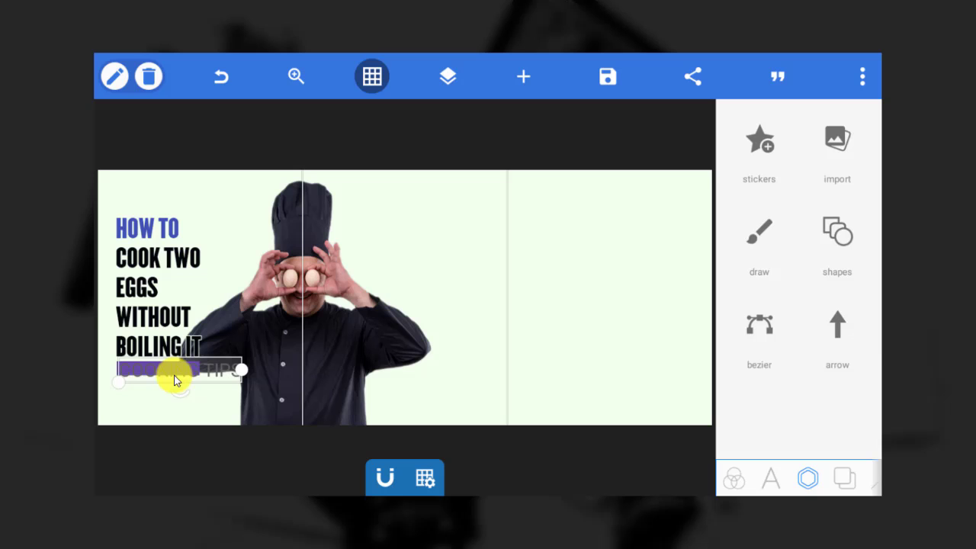
Set COOKING TIPS in the imported BwModelica-Bold font.
{"action": "left_click", "coordinate": [777, 484]}
{"action": "scroll", "coordinate": [786, 336], "scroll_direction": "down", "scroll_amount": 4}
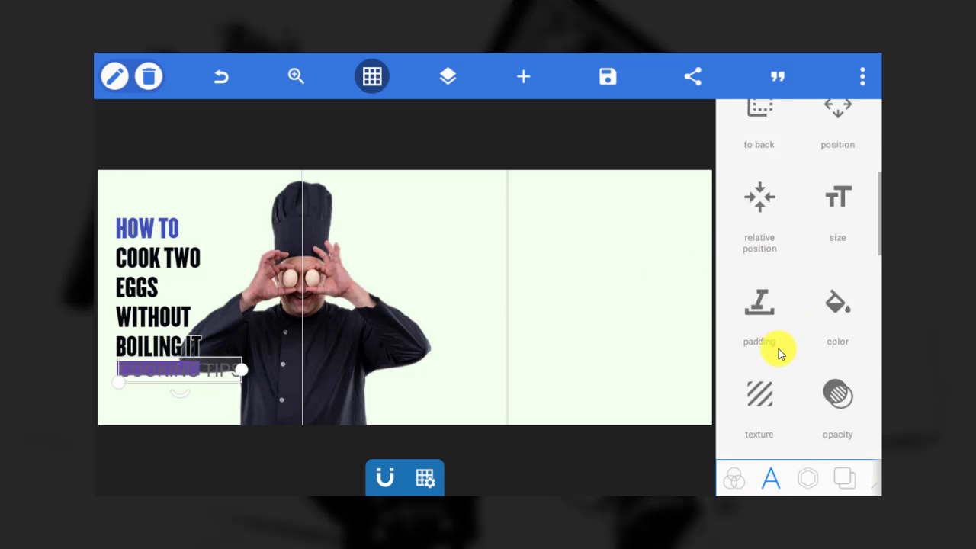
{"action": "scroll", "coordinate": [783, 344], "scroll_direction": "down", "scroll_amount": 5}
{"action": "left_click", "coordinate": [757, 266]}
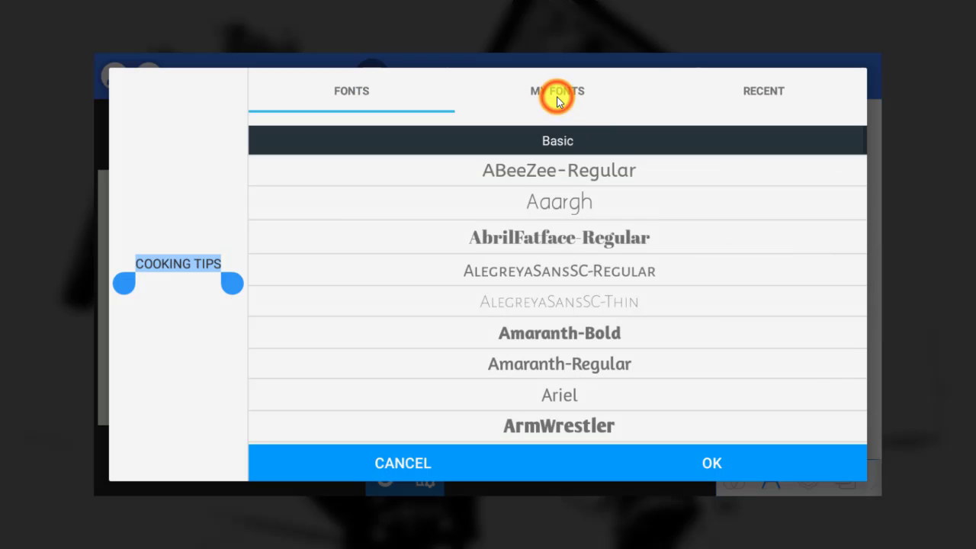
{"action": "left_click", "coordinate": [557, 98]}
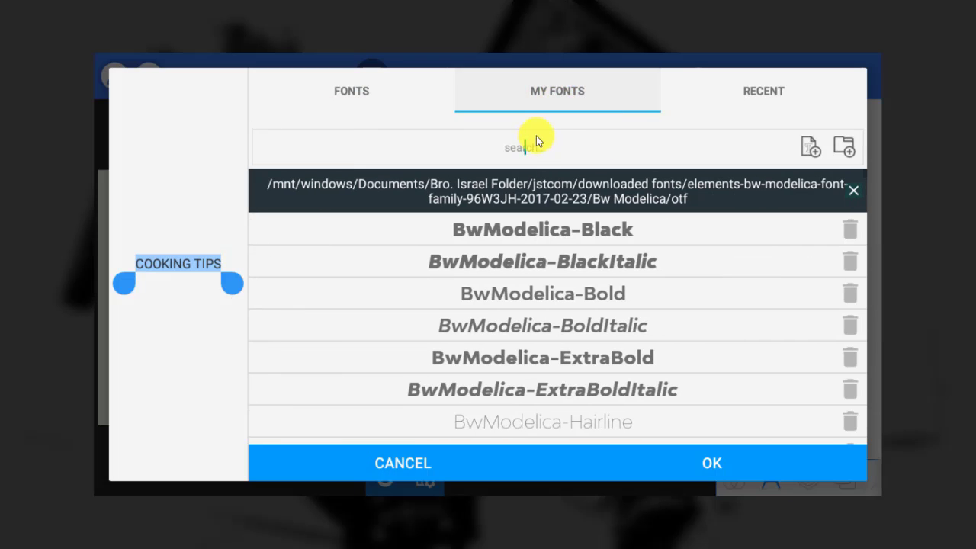
{"action": "scroll", "coordinate": [564, 328], "scroll_direction": "down", "scroll_amount": 2}
{"action": "scroll", "coordinate": [567, 320], "scroll_direction": "down", "scroll_amount": 2}
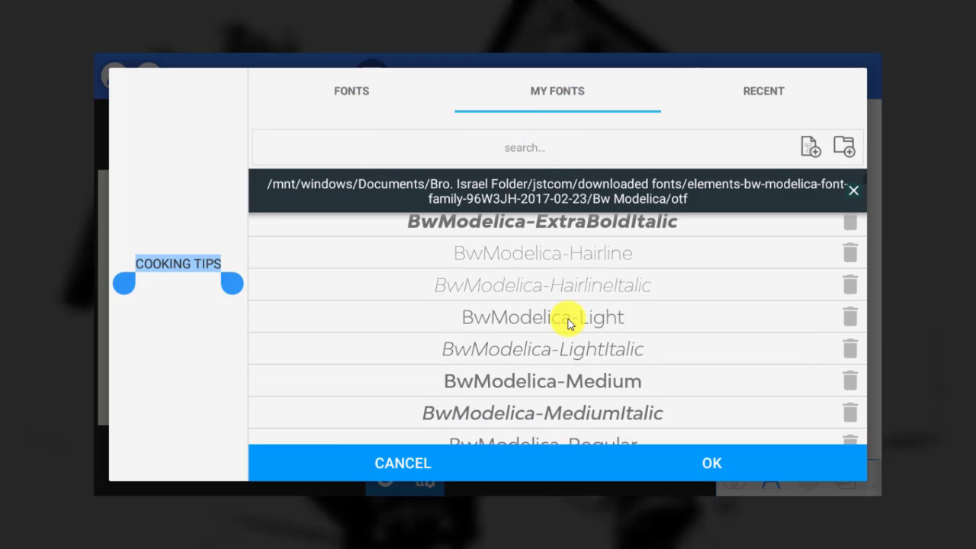
{"action": "scroll", "coordinate": [566, 322], "scroll_direction": "up", "scroll_amount": 5}
{"action": "left_click", "coordinate": [572, 299]}
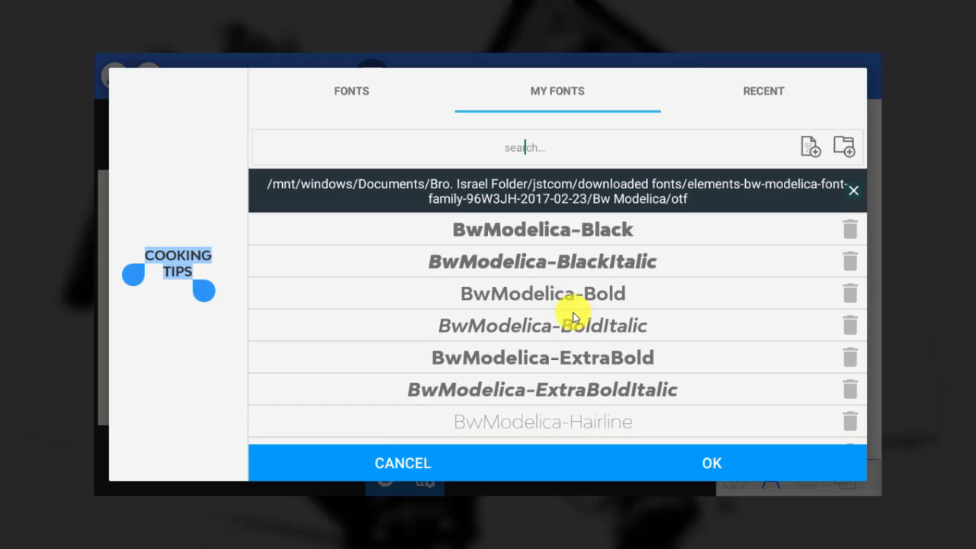
{"action": "left_click", "coordinate": [719, 463]}
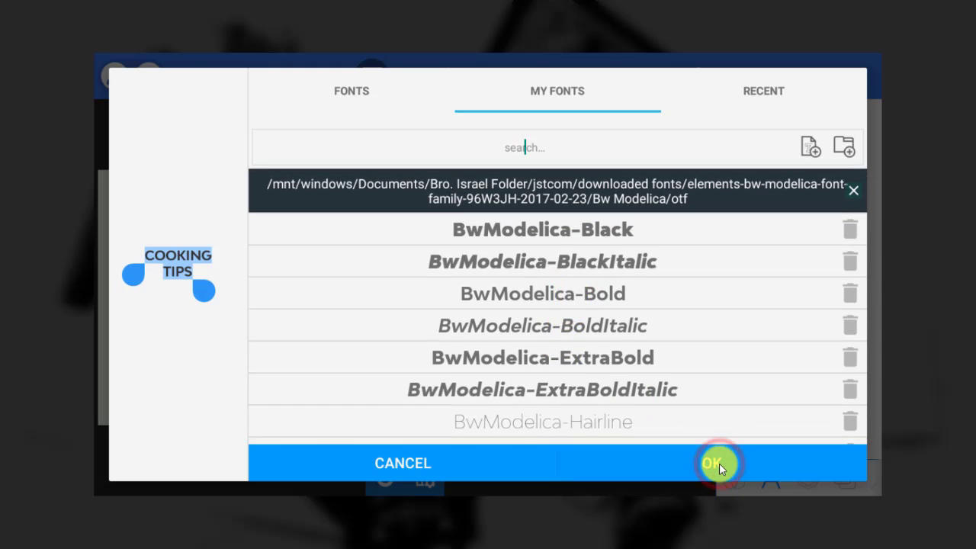
Shrink COOKING TIPS to text size 16 so it fits the purple bar.
{"action": "scroll", "coordinate": [816, 334], "scroll_direction": "down", "scroll_amount": 5}
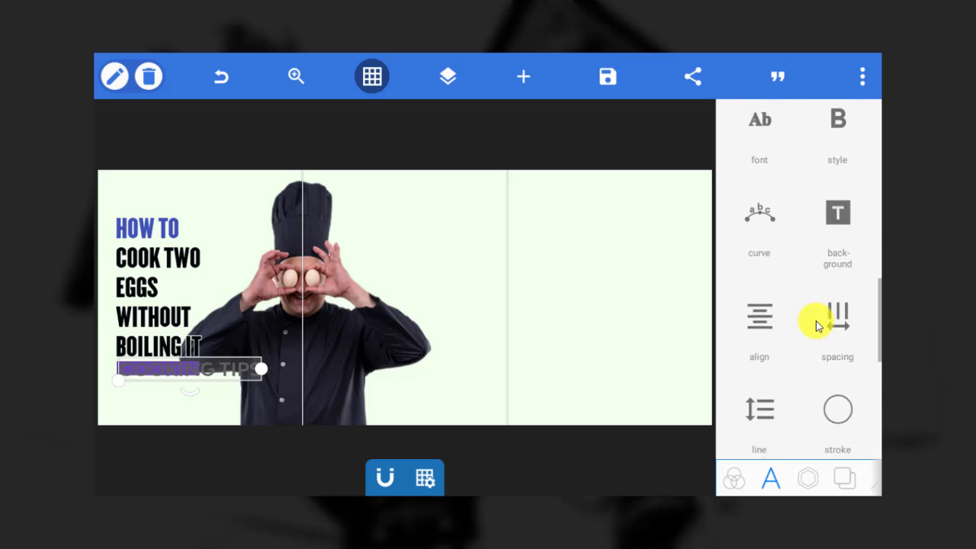
{"action": "scroll", "coordinate": [818, 332], "scroll_direction": "up", "scroll_amount": 10}
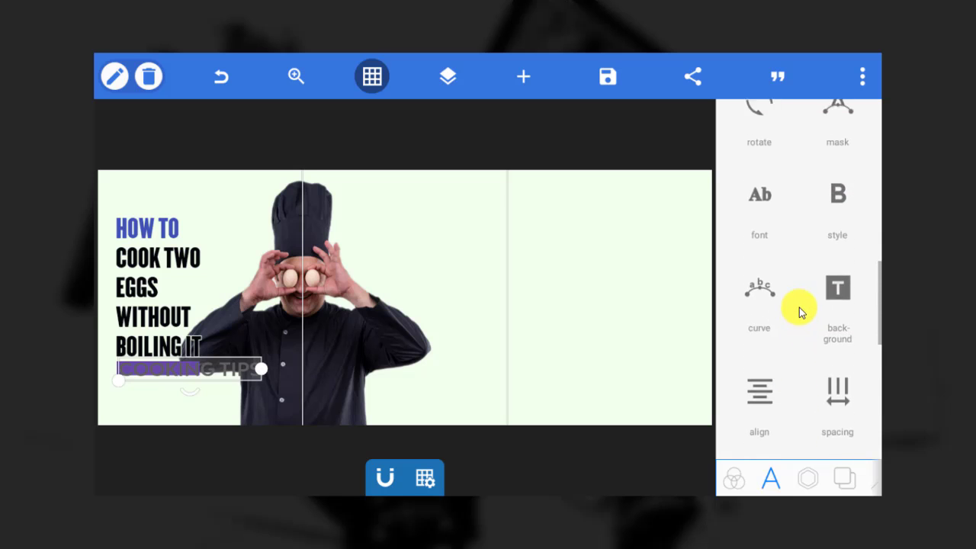
{"action": "scroll", "coordinate": [839, 224], "scroll_direction": "up", "scroll_amount": 3}
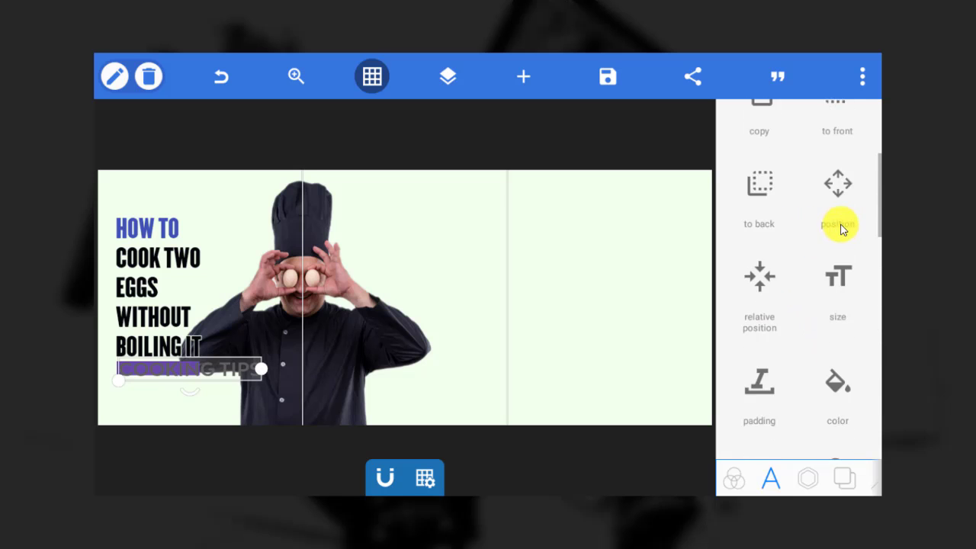
{"action": "left_click", "coordinate": [835, 294]}
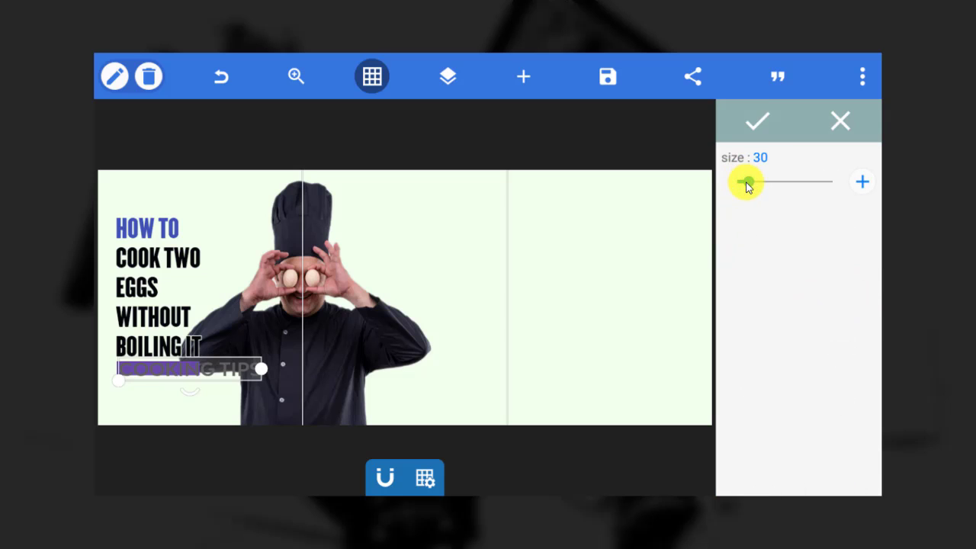
{"action": "left_click_drag", "start_coordinate": [748, 185], "coordinate": [741, 187]}
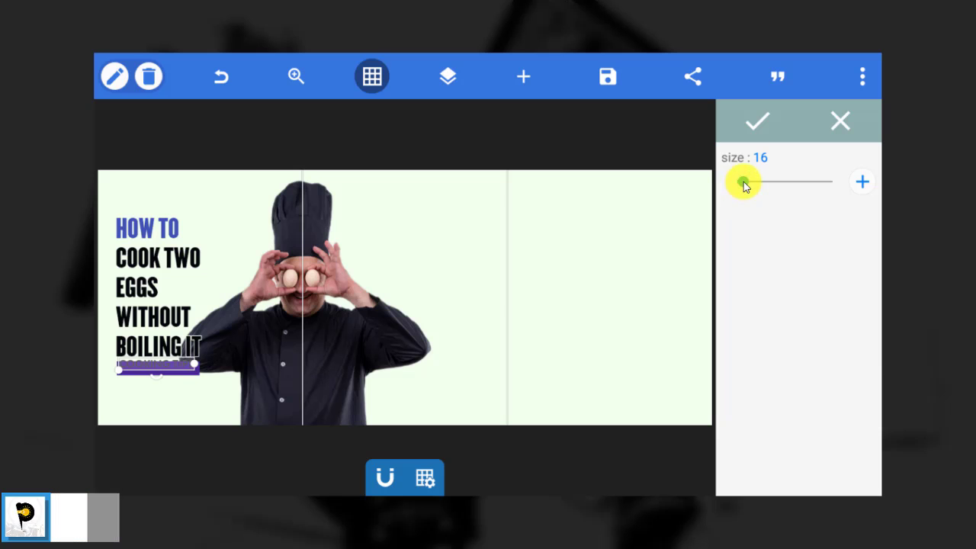
{"action": "left_click", "coordinate": [758, 124]}
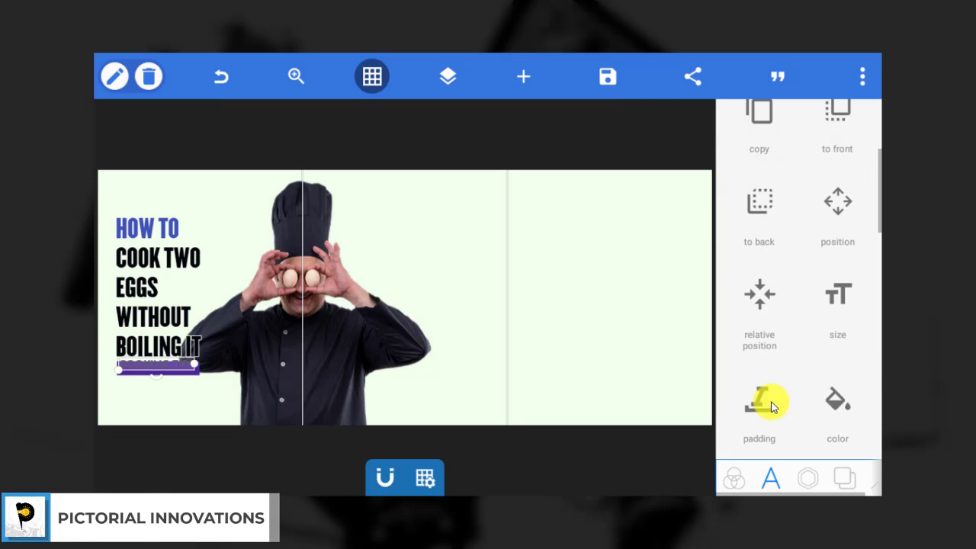
{"action": "left_click", "coordinate": [836, 401]}
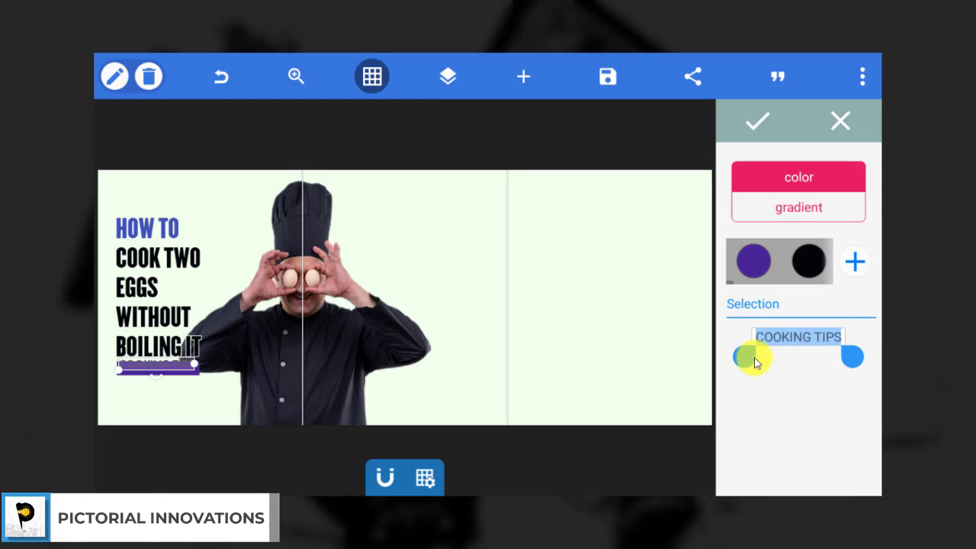
Add a pure white swatch and apply it to the COOKING TIPS lettering.
{"action": "left_click", "coordinate": [854, 262]}
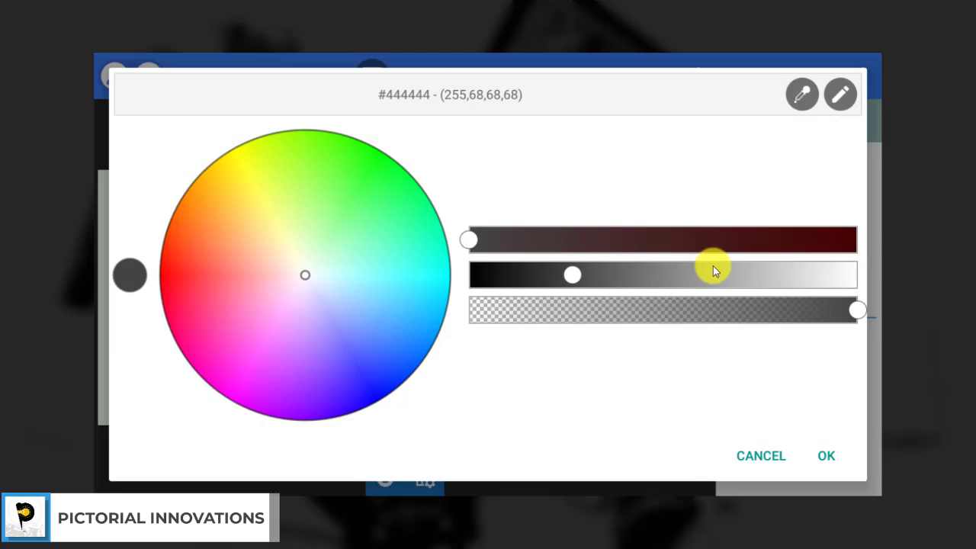
{"action": "left_click_drag", "start_coordinate": [573, 275], "coordinate": [860, 274]}
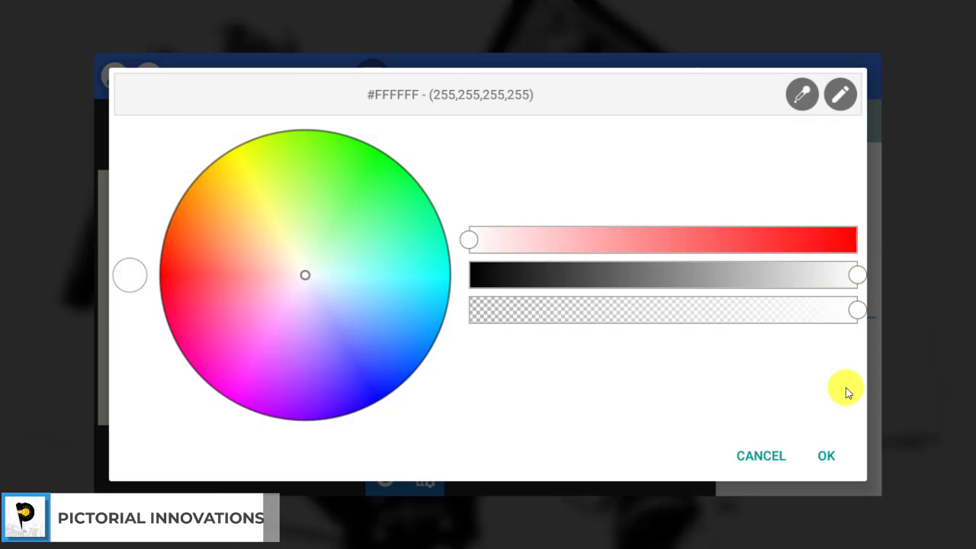
{"action": "left_click", "coordinate": [828, 455]}
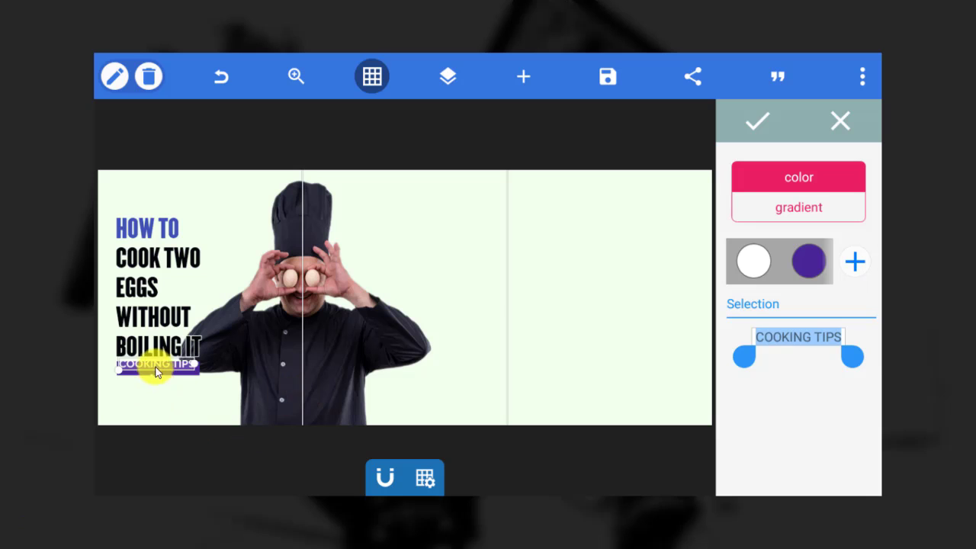
{"action": "left_click", "coordinate": [156, 369]}
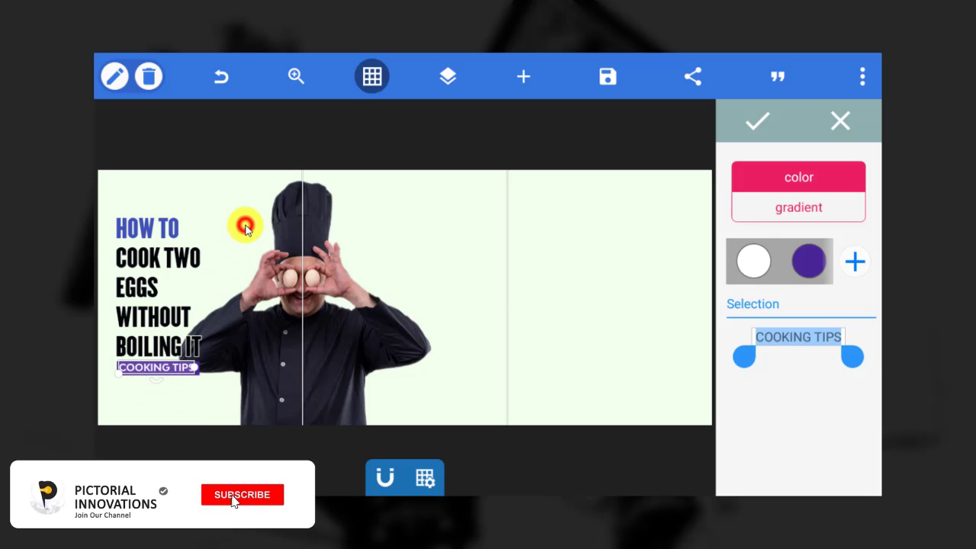
{"action": "left_click", "coordinate": [245, 226]}
Nudge COOKING TIPS slightly down, just below BOILING IT.
{"action": "left_click", "coordinate": [161, 371]}
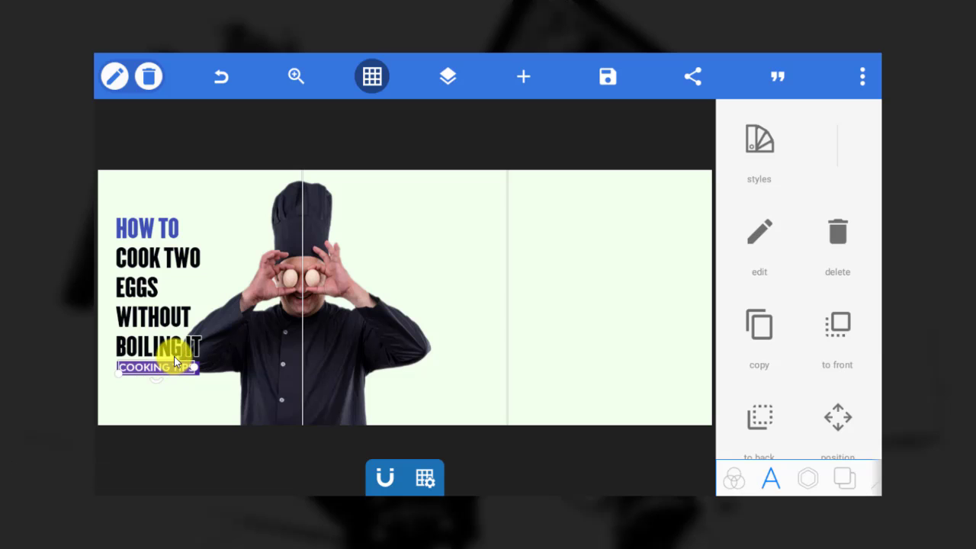
{"action": "left_click_drag", "start_coordinate": [163, 367], "coordinate": [162, 371]}
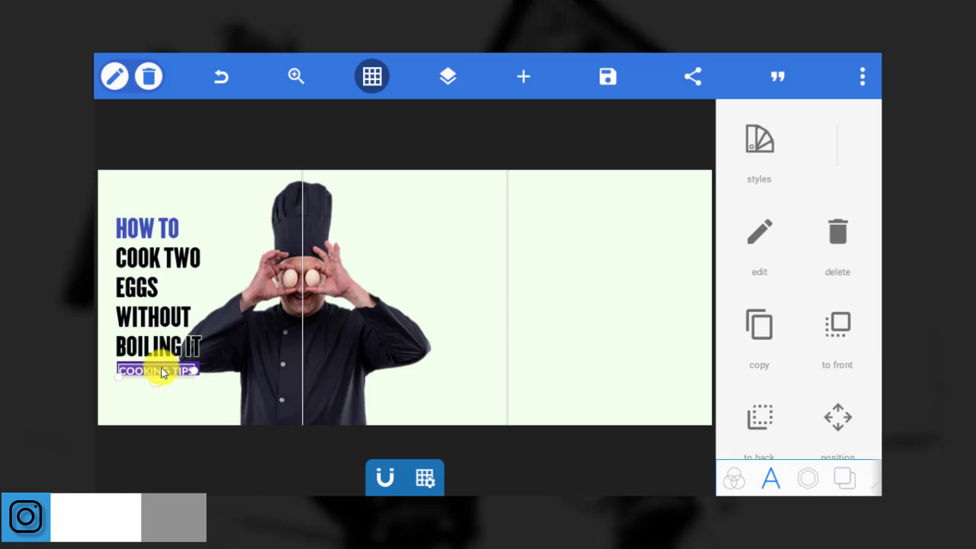
{"action": "left_click", "coordinate": [213, 212]}
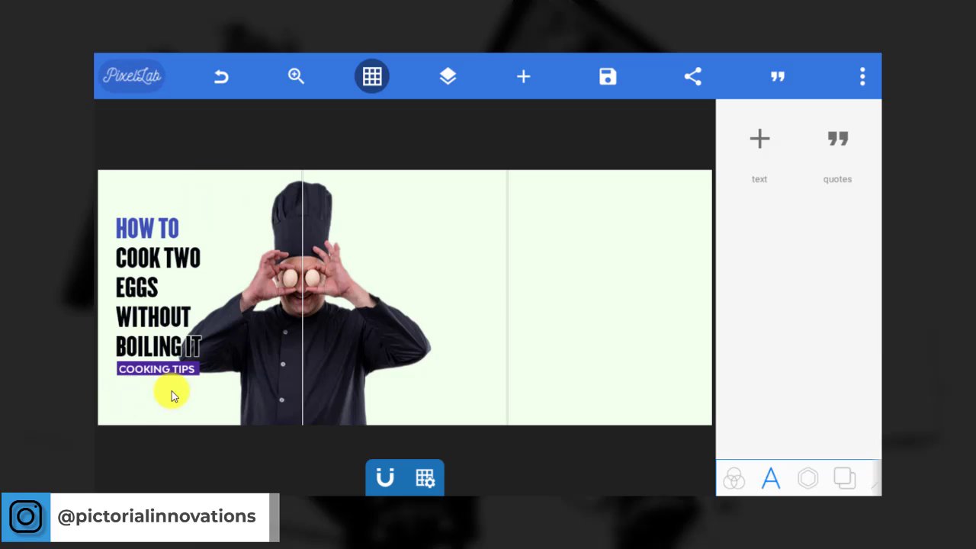
Add a text object below COOKING TIPS that reads the channel's social media handle.
{"action": "left_click", "coordinate": [759, 139]}
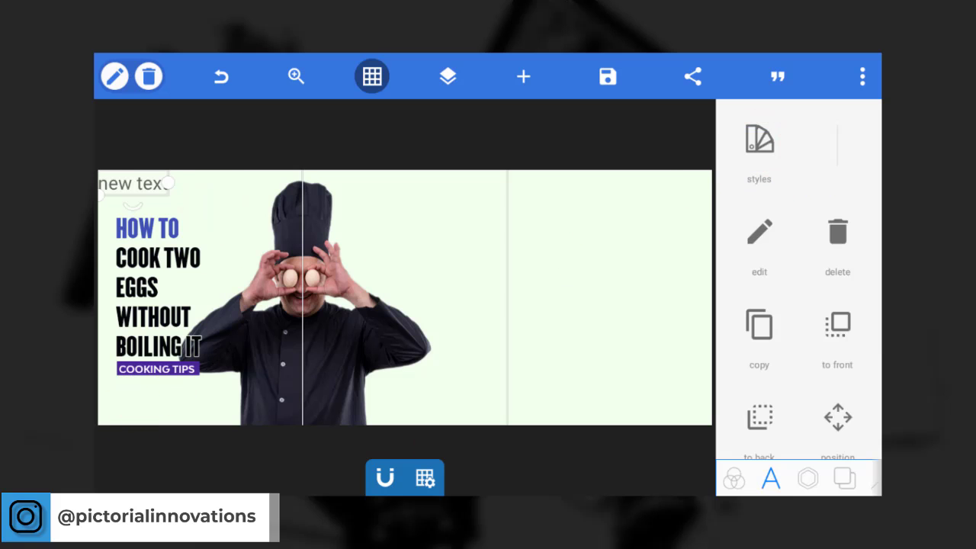
{"action": "left_click_drag", "start_coordinate": [119, 181], "coordinate": [138, 410]}
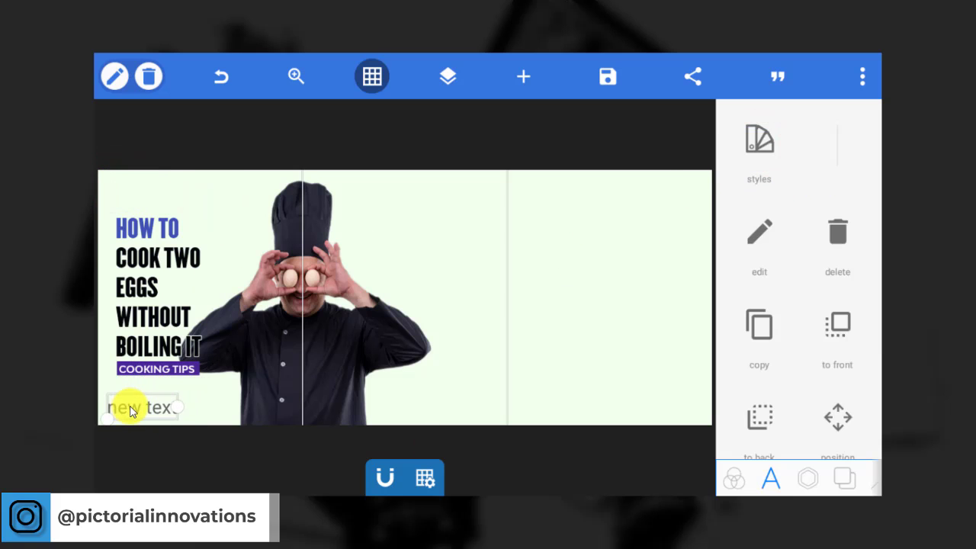
{"action": "double_click", "coordinate": [133, 412]}
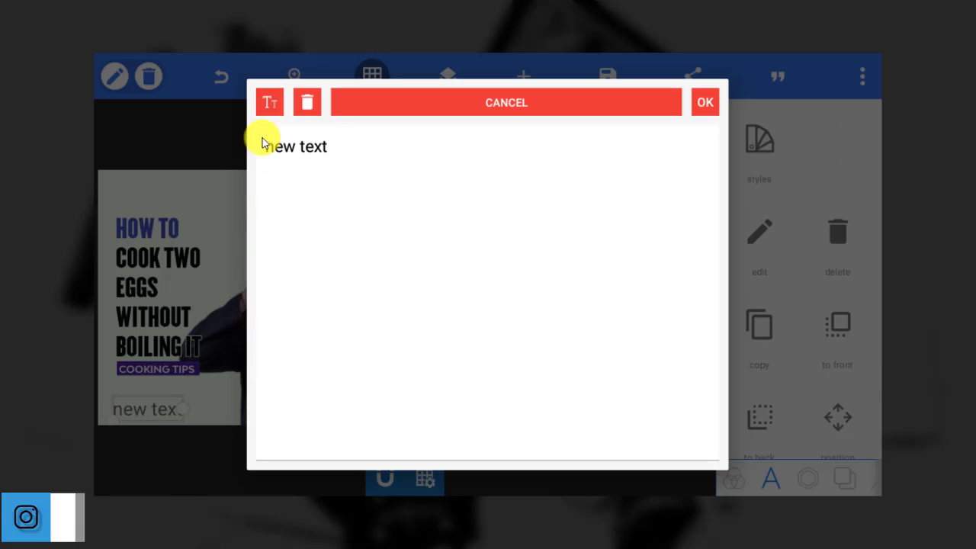
{"action": "left_click", "coordinate": [342, 145]}
{"action": "double_click", "coordinate": [271, 146]}
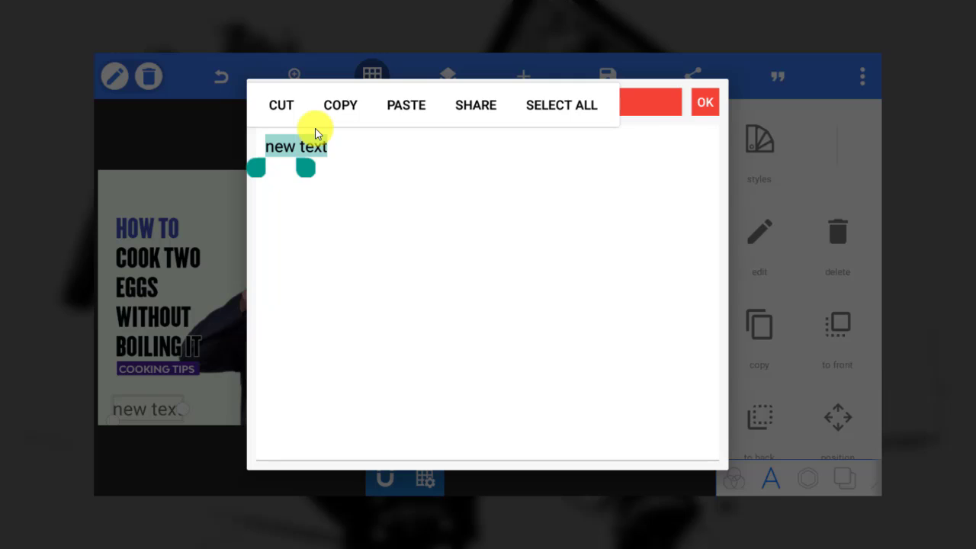
{"action": "key", "text": "BackSpace"}
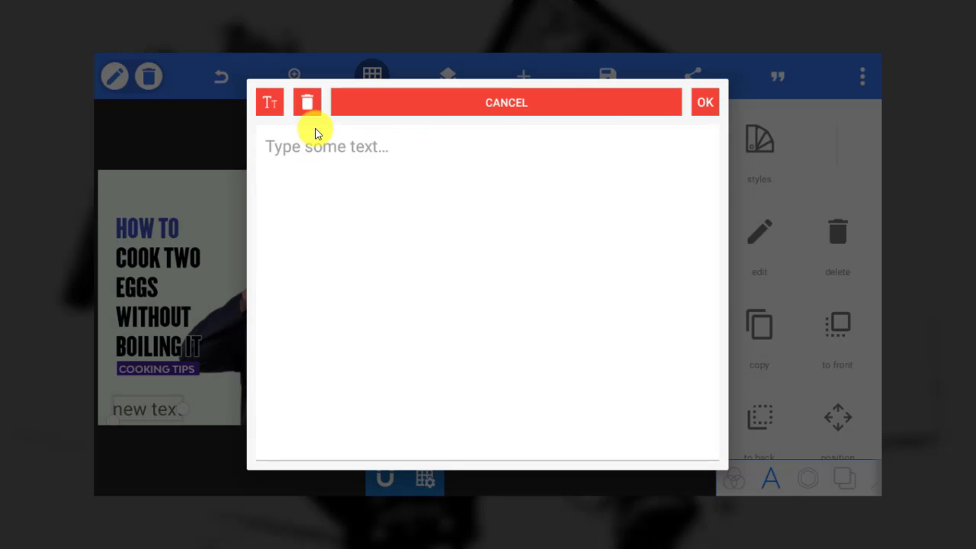
{"action": "type", "text": "@pictorialinnova"}
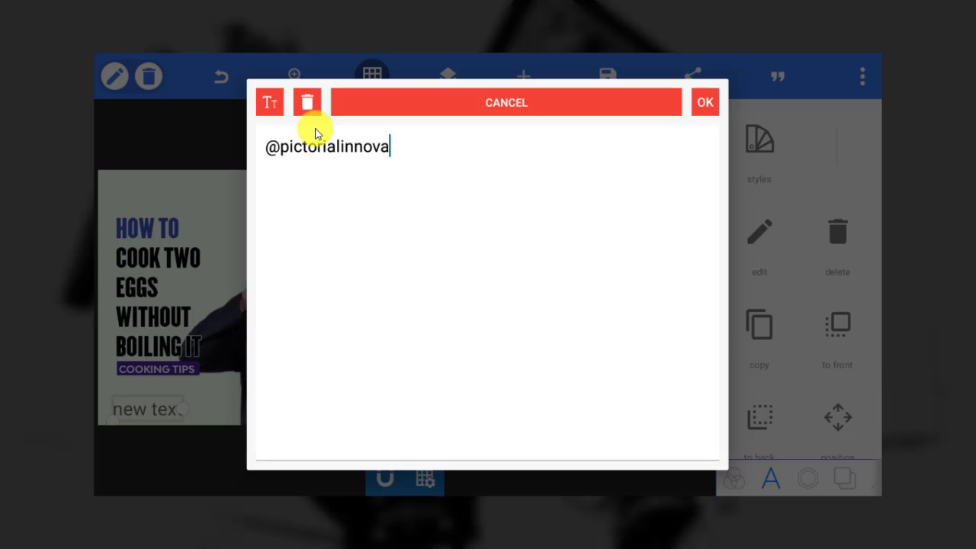
{"action": "type", "text": "tions"}
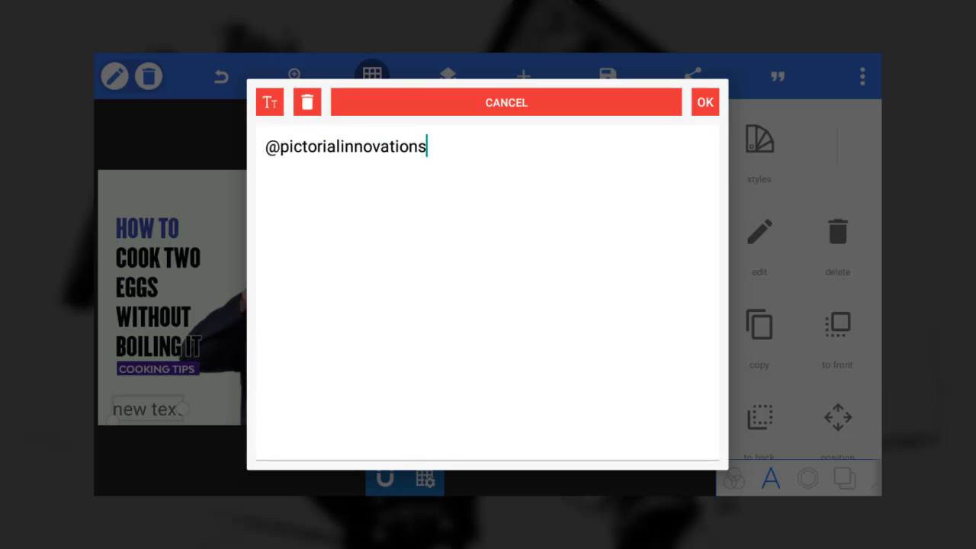
{"action": "left_click", "coordinate": [705, 102]}
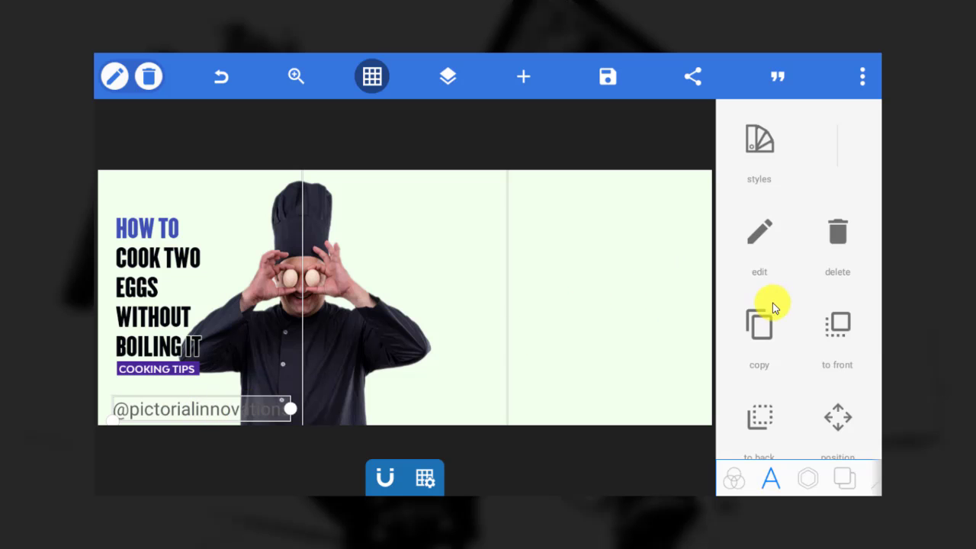
Change the handle watermark to the BwModelica-Medium font from My Fonts.
{"action": "scroll", "coordinate": [836, 366], "scroll_direction": "down", "scroll_amount": 5}
{"action": "scroll", "coordinate": [803, 385], "scroll_direction": "down", "scroll_amount": 3}
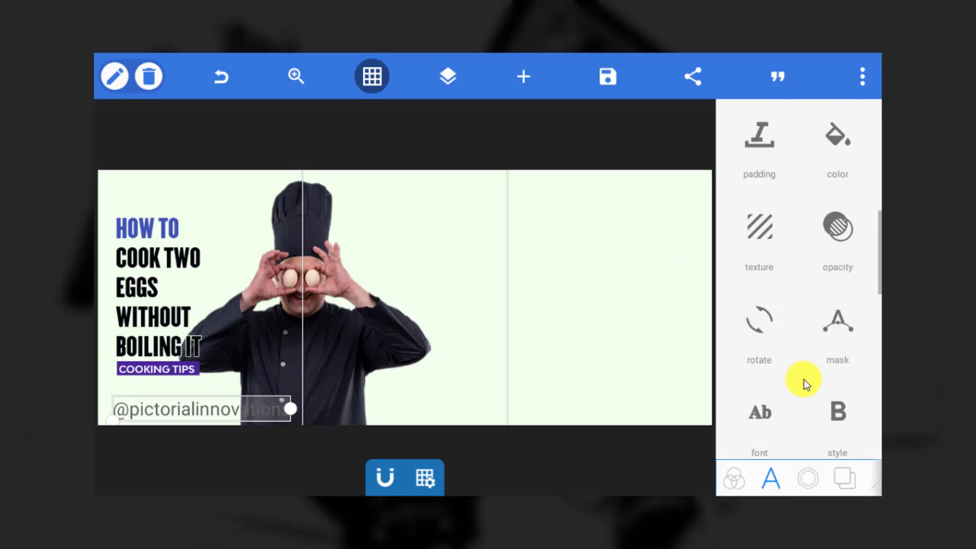
{"action": "left_click", "coordinate": [761, 284]}
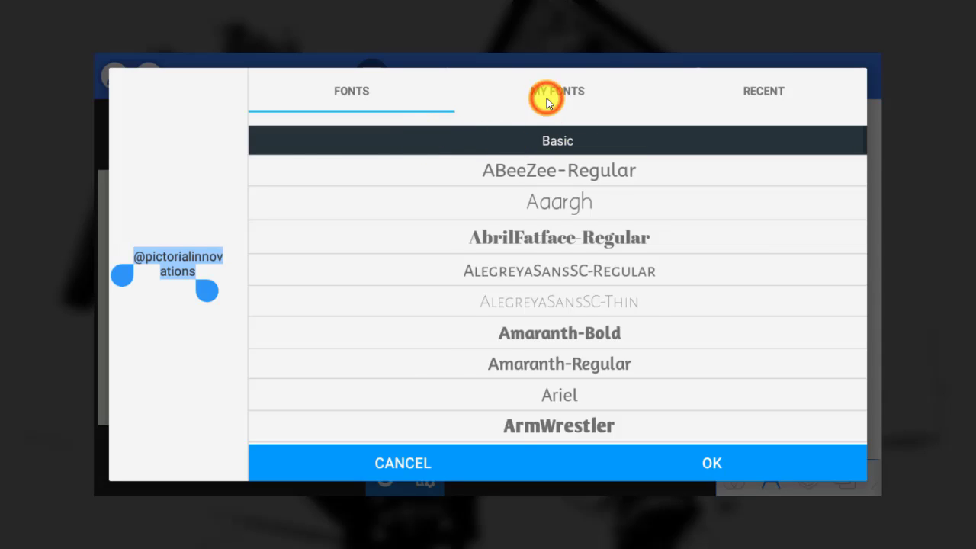
{"action": "left_click", "coordinate": [546, 102]}
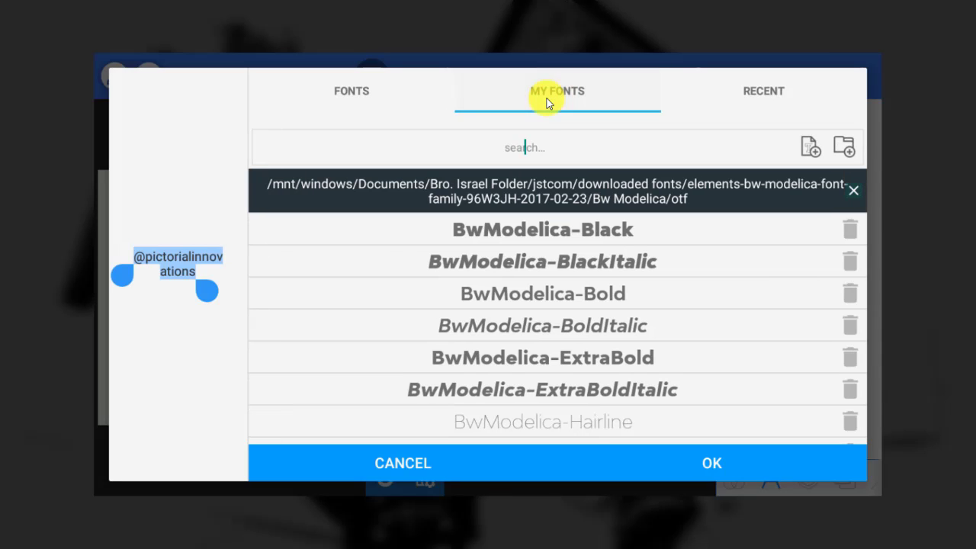
{"action": "scroll", "coordinate": [579, 335], "scroll_direction": "down", "scroll_amount": 1}
{"action": "scroll", "coordinate": [584, 339], "scroll_direction": "down", "scroll_amount": 2}
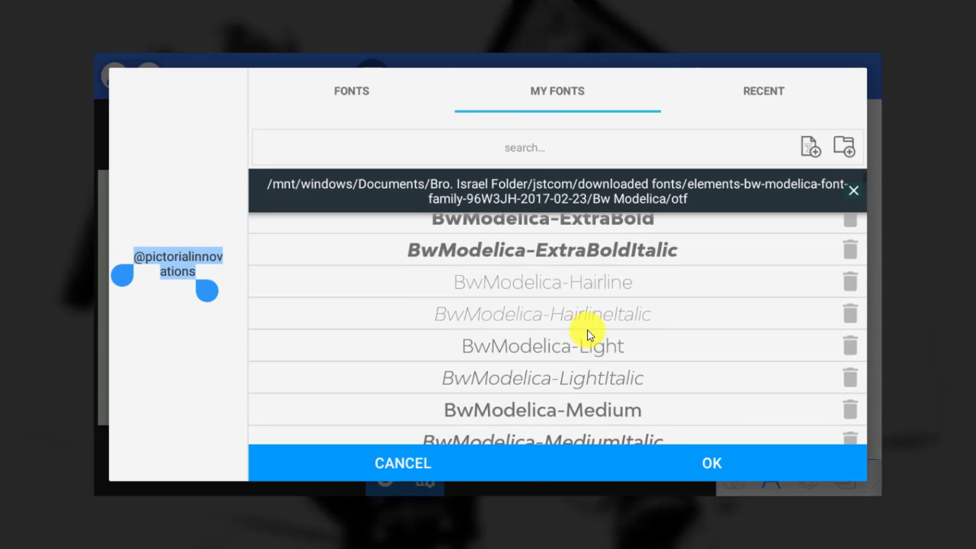
{"action": "left_click", "coordinate": [587, 412]}
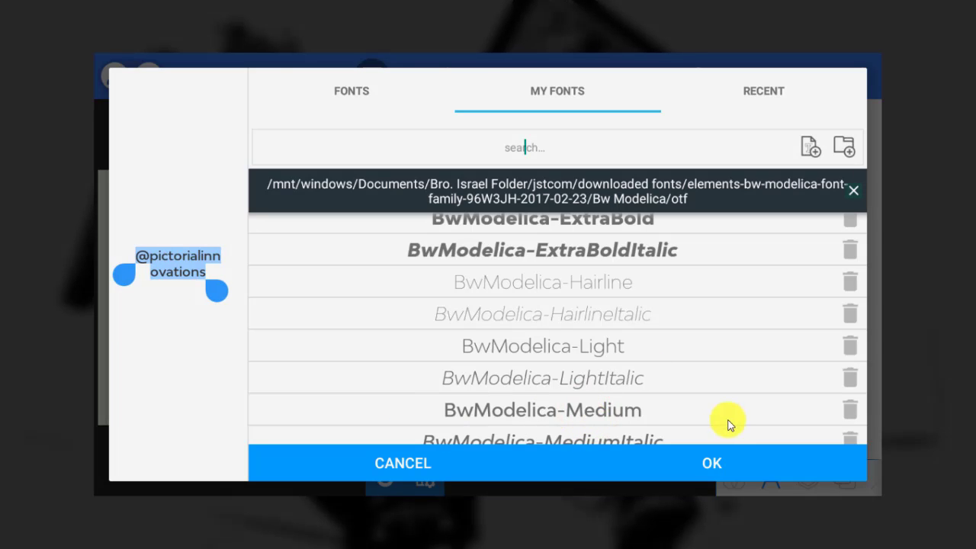
{"action": "left_click", "coordinate": [705, 462]}
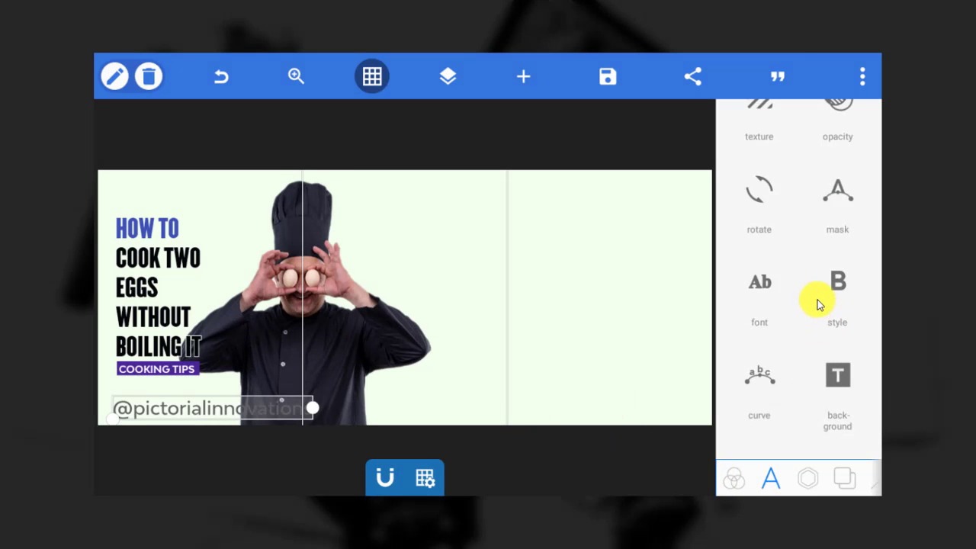
Shrink the watermark to text size 11 and settle it in the bottom-left corner.
{"action": "scroll", "coordinate": [816, 296], "scroll_direction": "up", "scroll_amount": 5}
{"action": "left_click", "coordinate": [835, 207]}
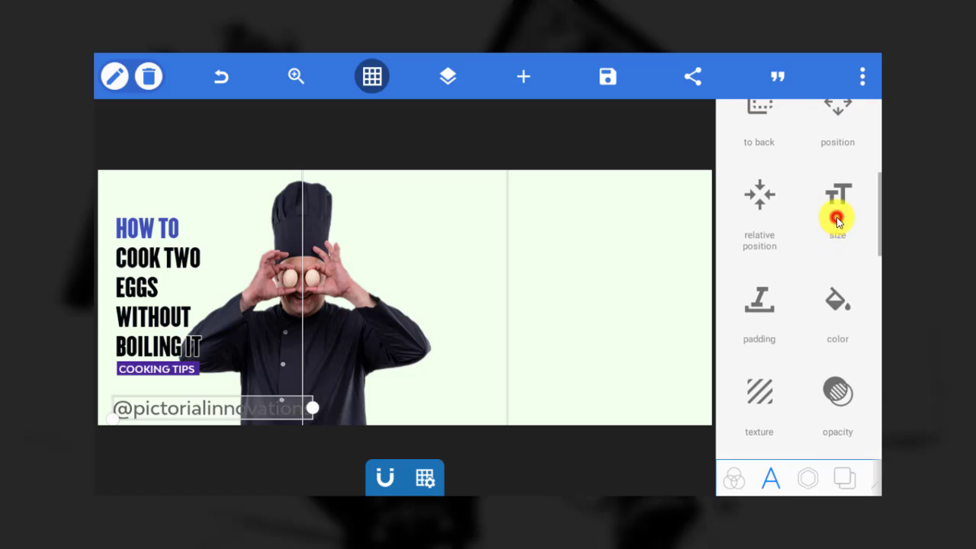
{"action": "left_click_drag", "start_coordinate": [746, 183], "coordinate": [739, 201]}
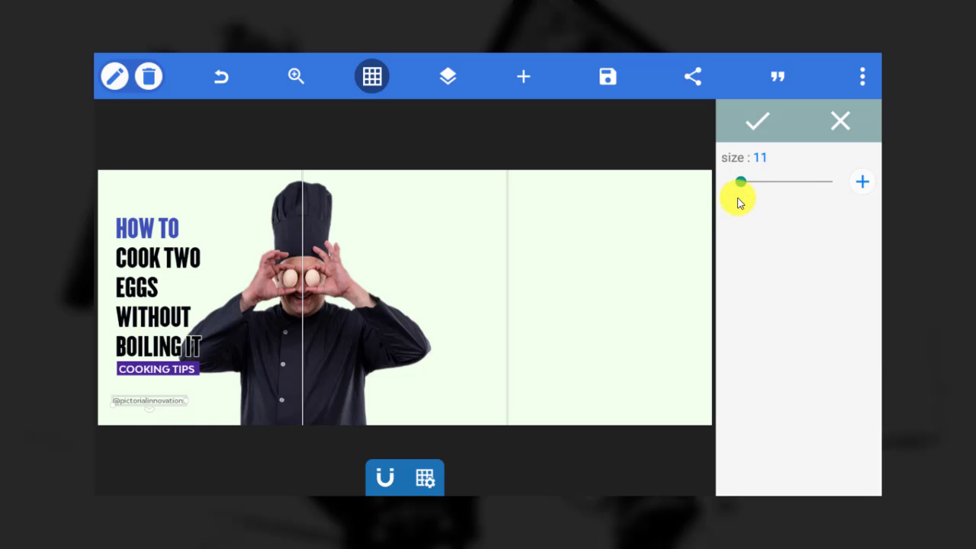
{"action": "left_click_drag", "start_coordinate": [144, 403], "coordinate": [149, 414]}
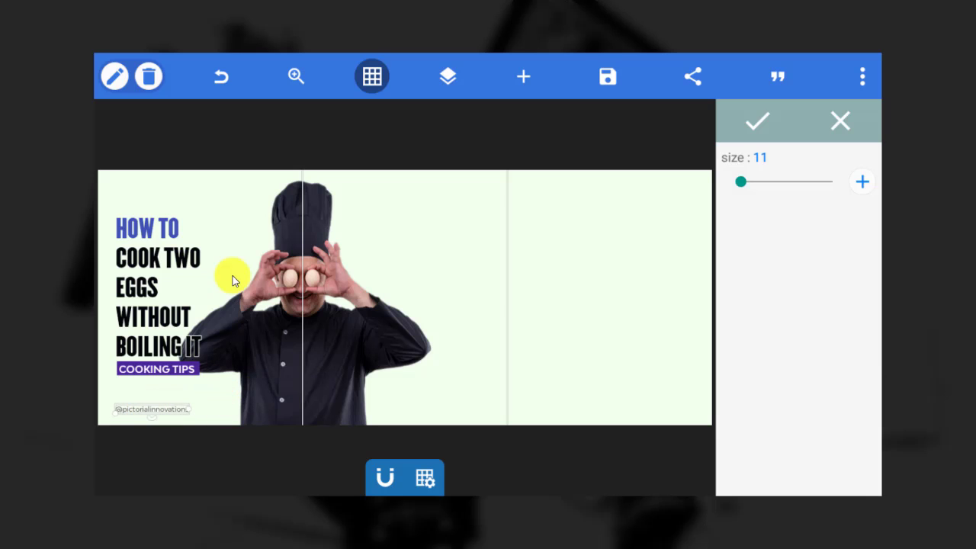
{"action": "left_click", "coordinate": [229, 214]}
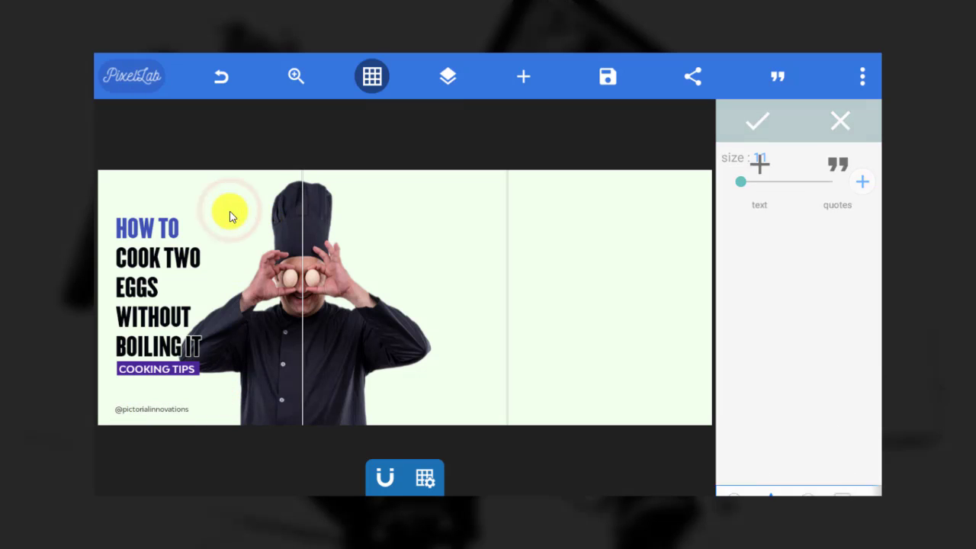
{"action": "left_click", "coordinate": [128, 411]}
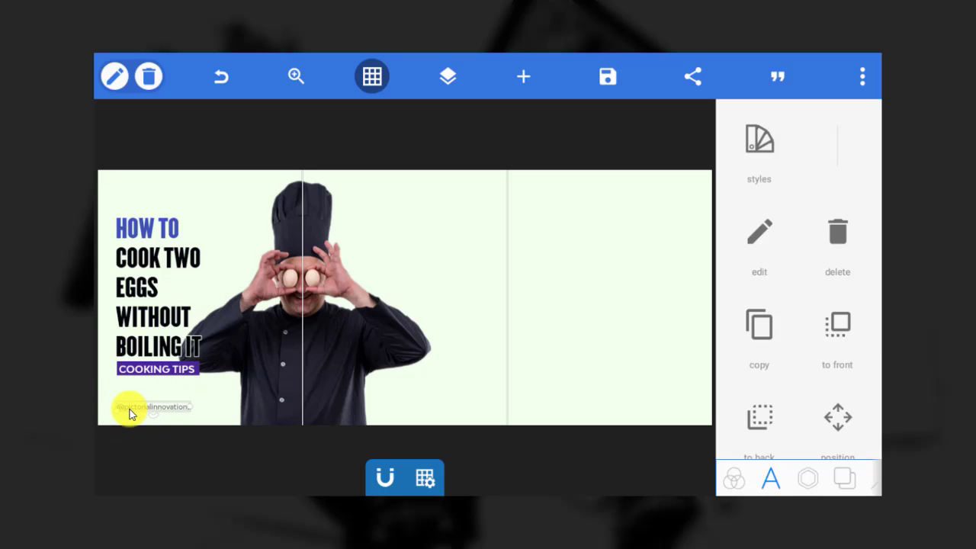
Nudge the handle watermark slightly to the right and reselect it.
{"action": "left_click_drag", "start_coordinate": [128, 414], "coordinate": [130, 415]}
{"action": "left_click", "coordinate": [453, 246]}
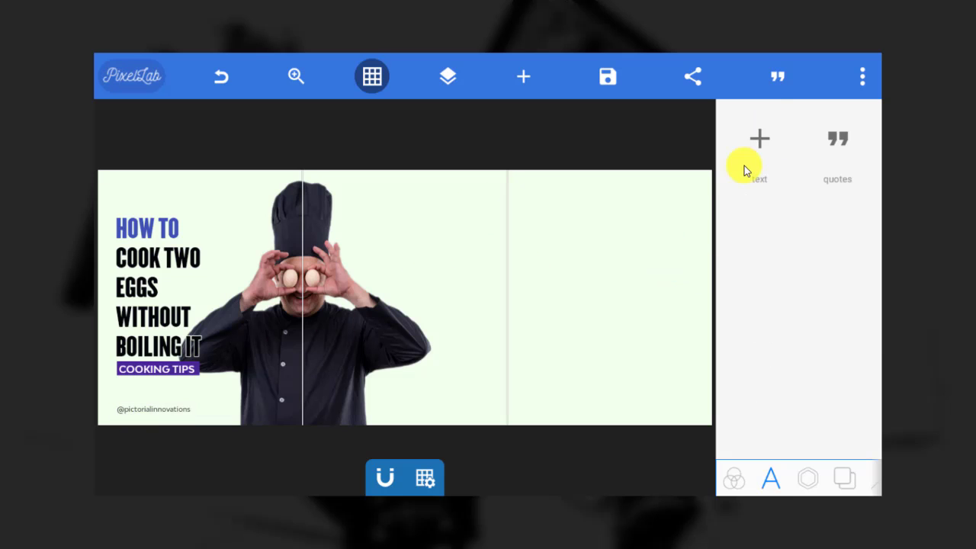
{"action": "left_click", "coordinate": [168, 412]}
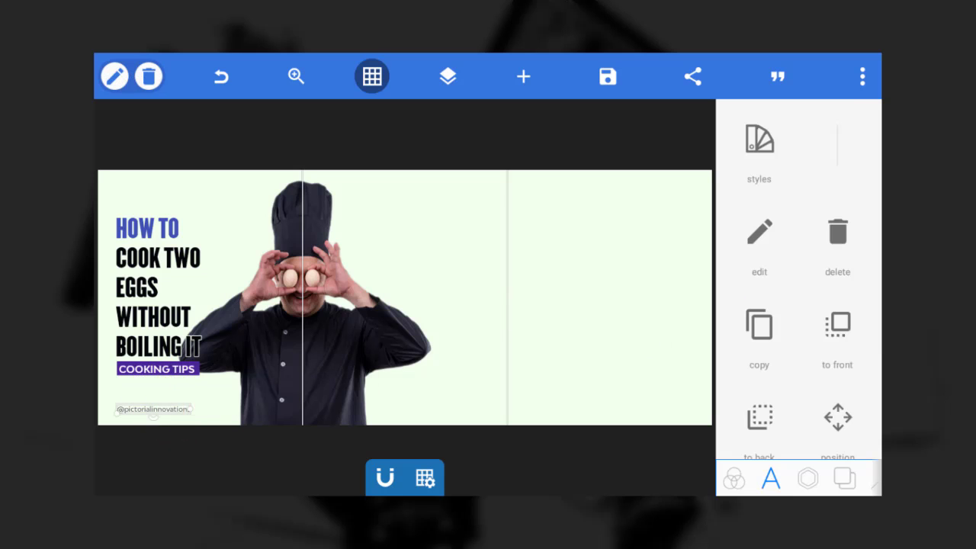
Duplicate the watermark into the middle panel and clear the copy's text.
{"action": "left_click", "coordinate": [762, 328]}
{"action": "left_click_drag", "start_coordinate": [147, 176], "coordinate": [445, 270]}
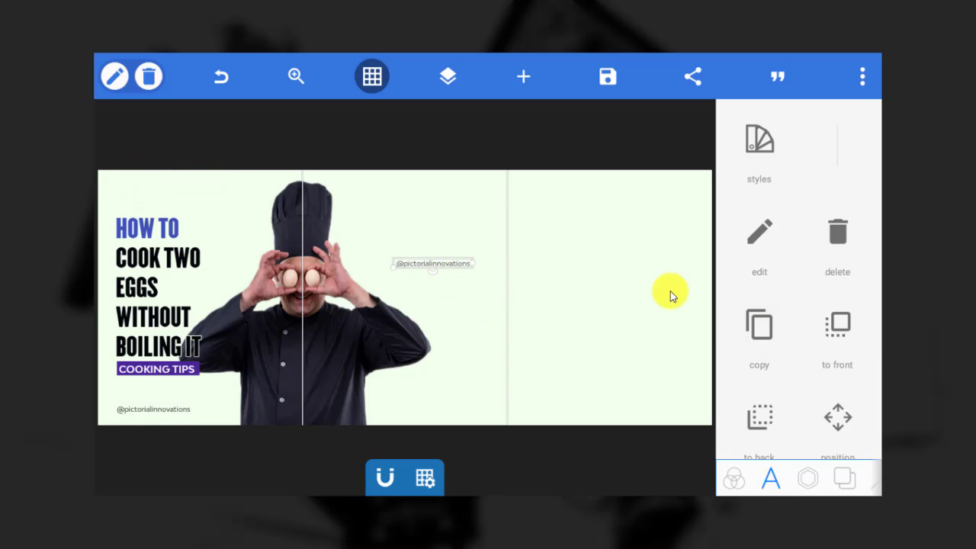
{"action": "double_click", "coordinate": [446, 263]}
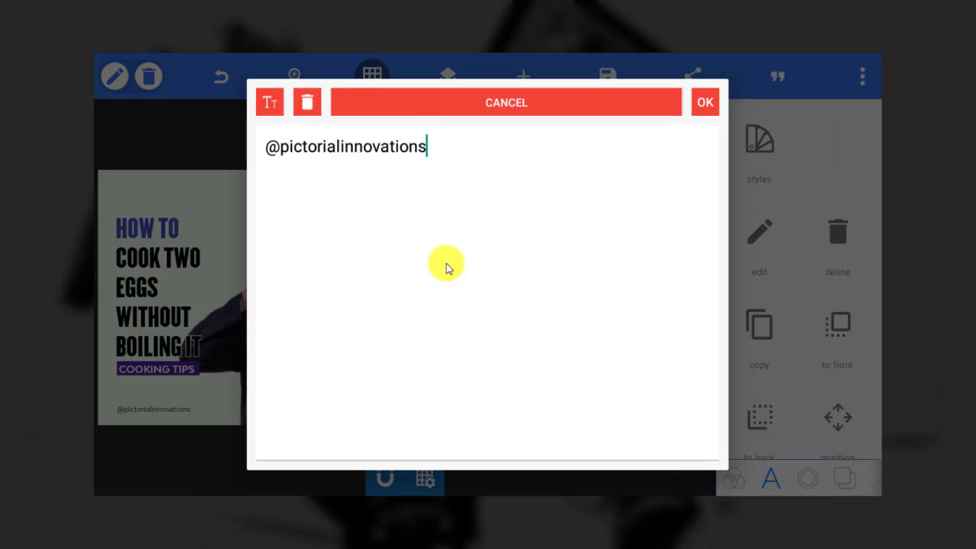
{"action": "double_click", "coordinate": [366, 157]}
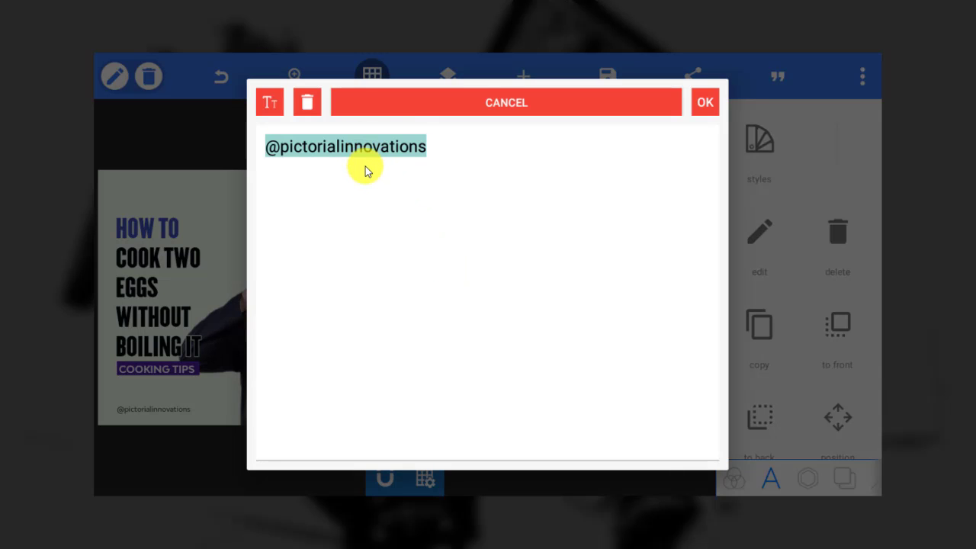
{"action": "key", "text": "BackSpace"}
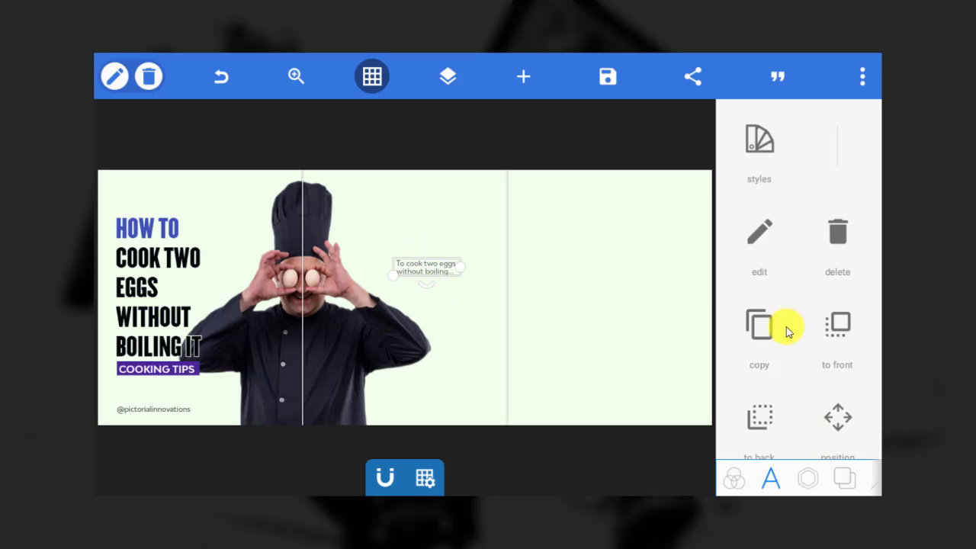
Increase the middle panel caption's text size from 11 to 12.
{"action": "left_click_drag", "start_coordinate": [788, 326], "coordinate": [834, 207]}
{"action": "left_click", "coordinate": [837, 193]}
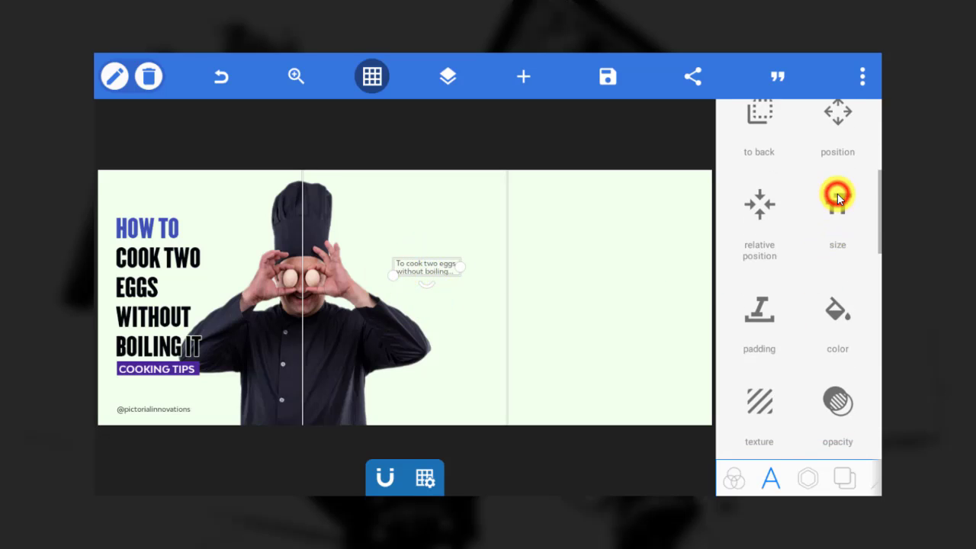
{"action": "left_click", "coordinate": [864, 181]}
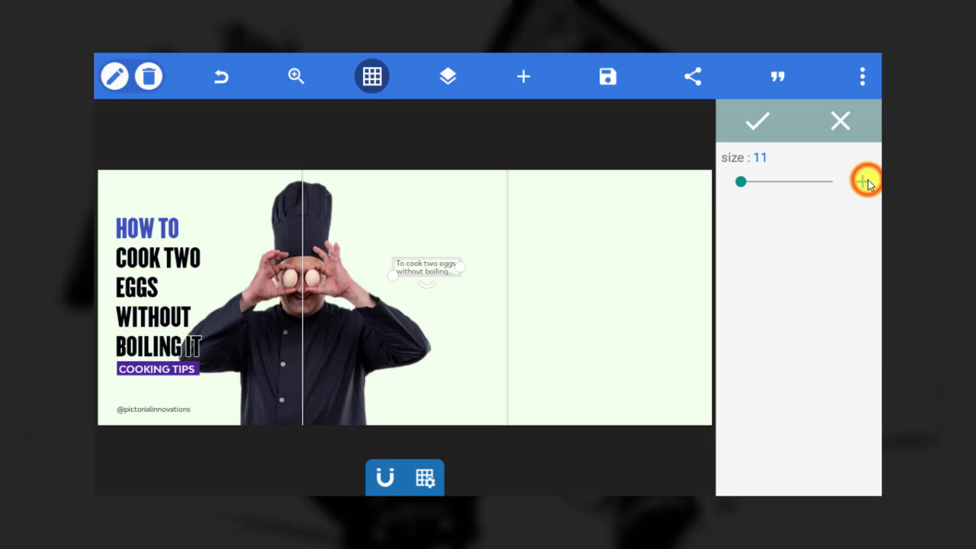
{"action": "left_click", "coordinate": [432, 266]}
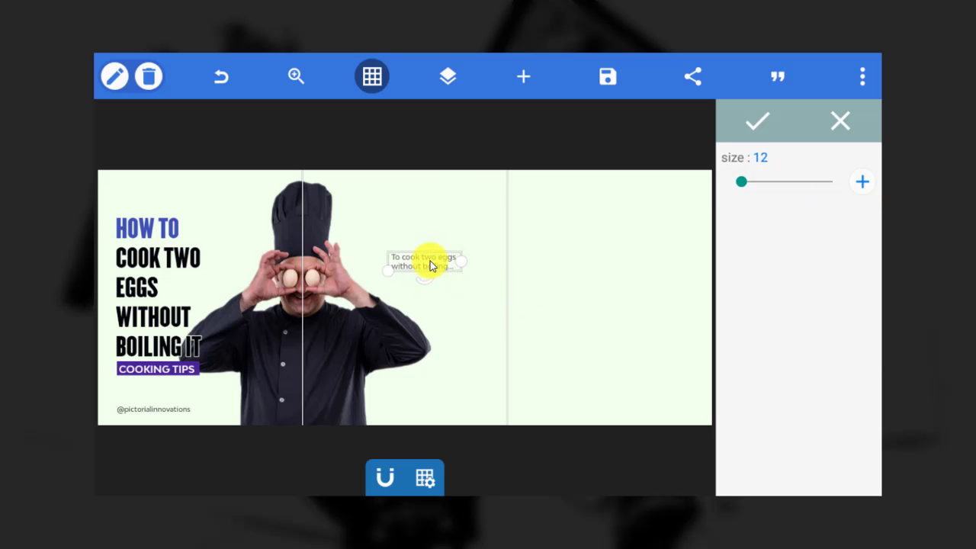
{"action": "left_click", "coordinate": [755, 122]}
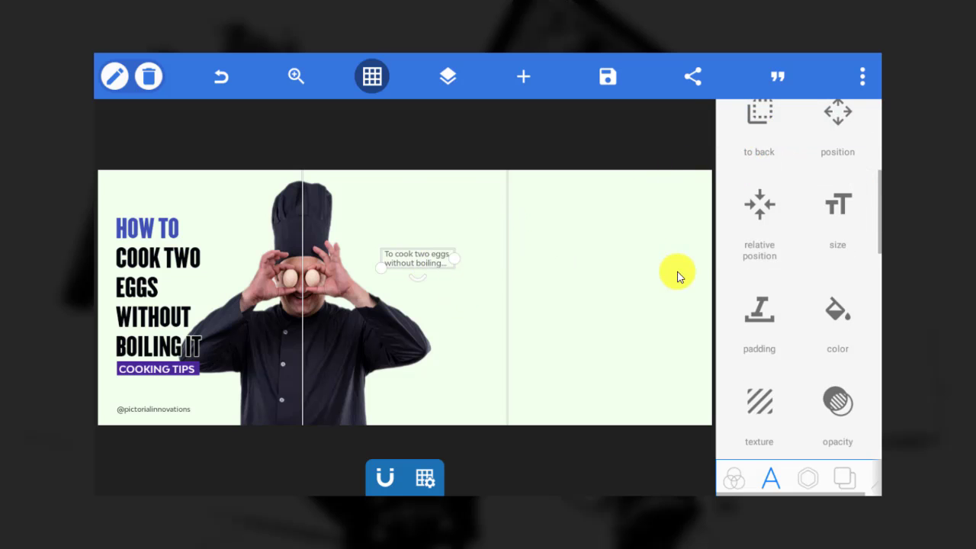
Set only the caption's word 'boiling' in BwModelica-Bold.
{"action": "scroll", "coordinate": [815, 264], "scroll_direction": "up", "scroll_amount": 1}
{"action": "scroll", "coordinate": [808, 252], "scroll_direction": "up", "scroll_amount": 4}
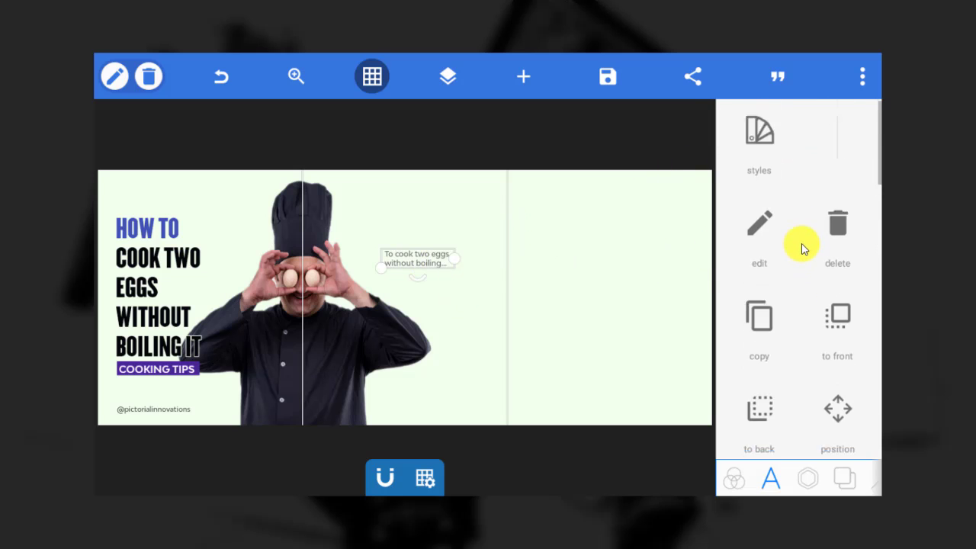
{"action": "scroll", "coordinate": [801, 246], "scroll_direction": "down", "scroll_amount": 3}
{"action": "scroll", "coordinate": [791, 265], "scroll_direction": "down", "scroll_amount": 5}
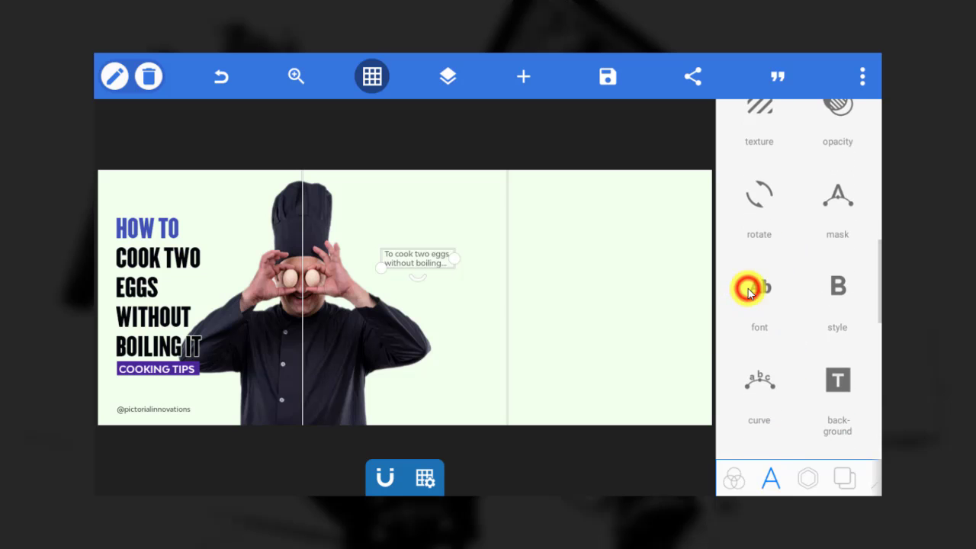
{"action": "left_click", "coordinate": [749, 291]}
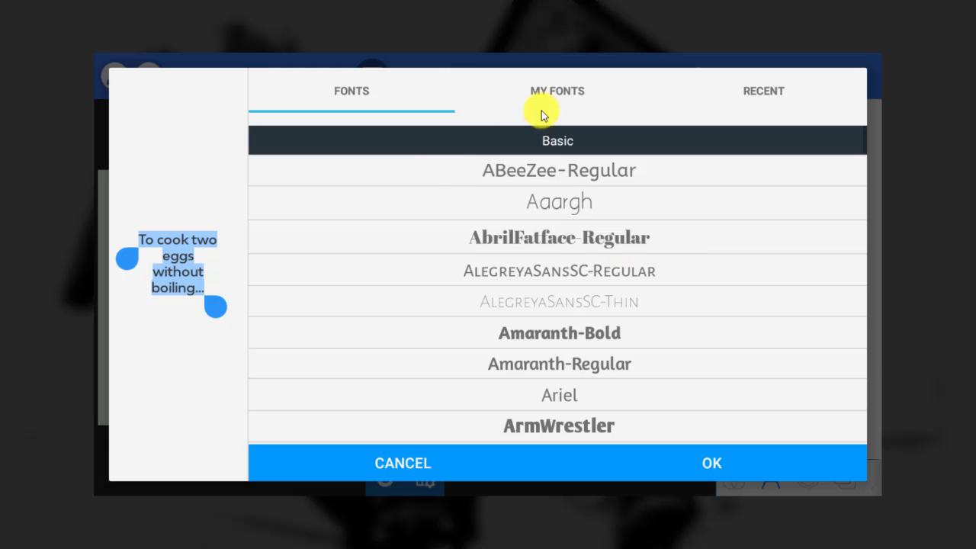
{"action": "left_click", "coordinate": [540, 97]}
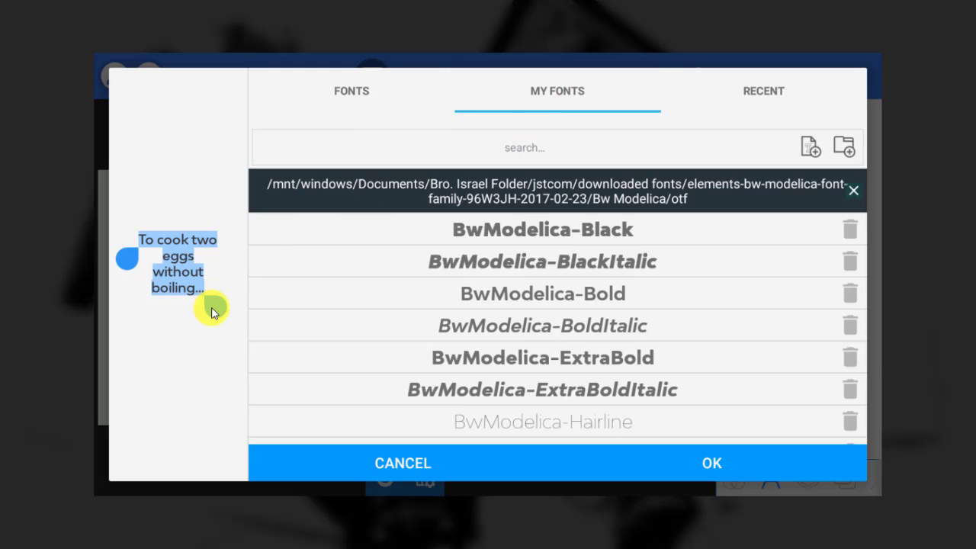
{"action": "left_click_drag", "start_coordinate": [209, 283], "coordinate": [196, 312]}
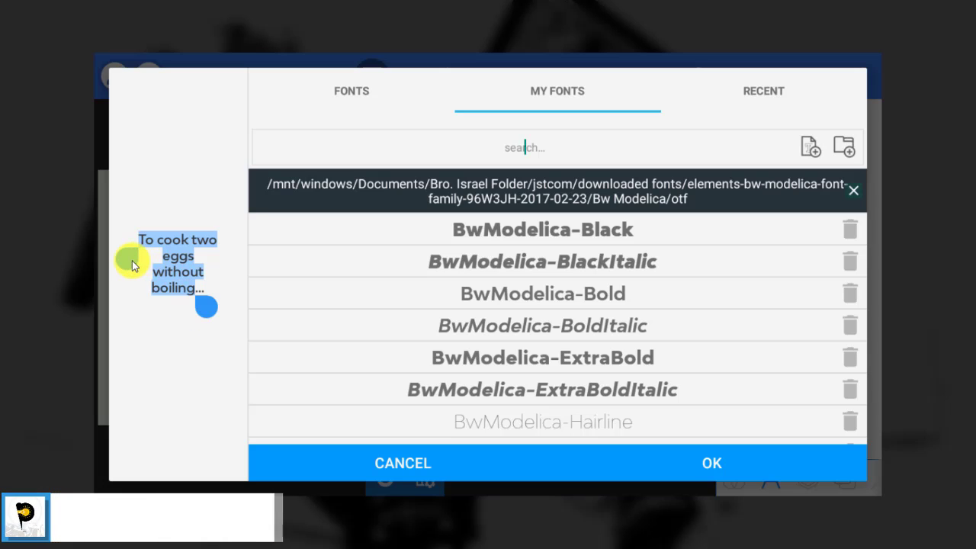
{"action": "left_click_drag", "start_coordinate": [132, 261], "coordinate": [139, 309]}
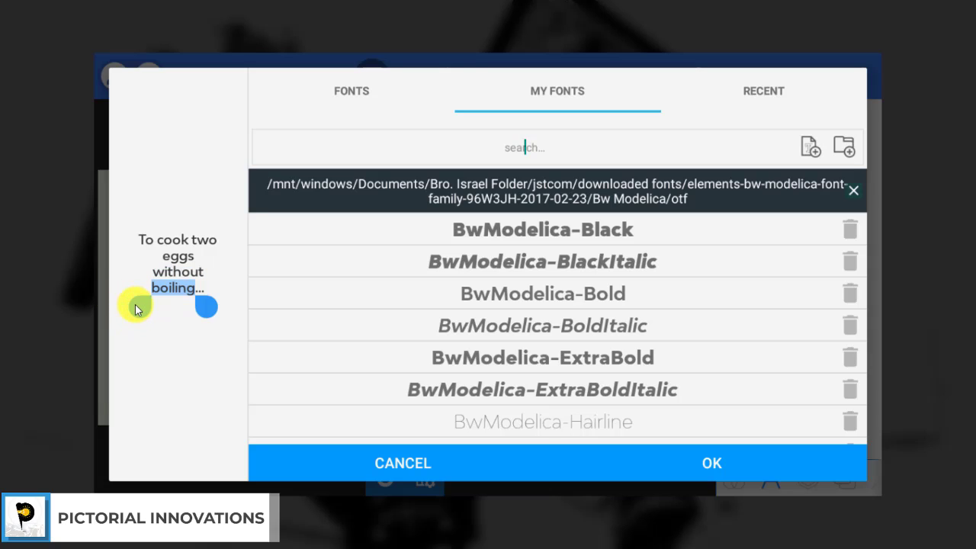
{"action": "left_click", "coordinate": [568, 300]}
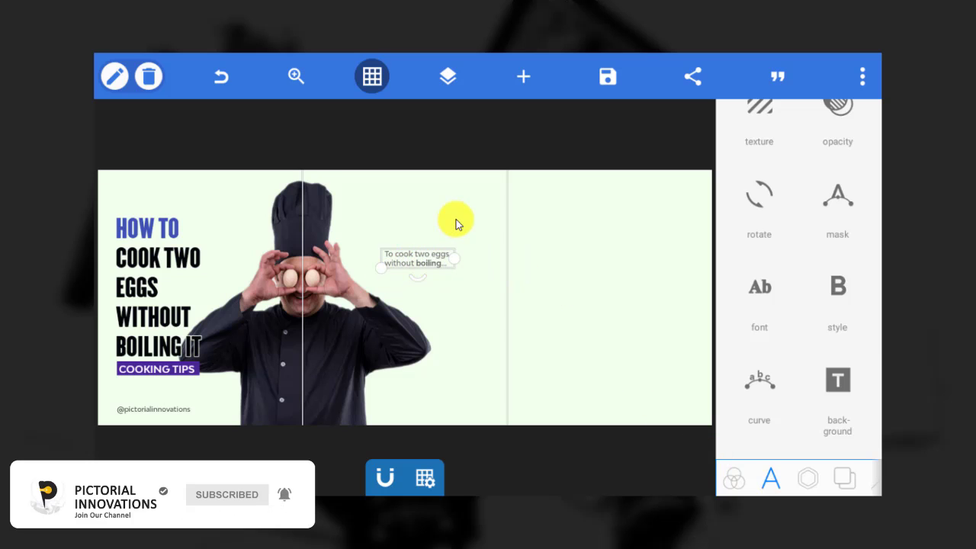
{"action": "left_click", "coordinate": [455, 241]}
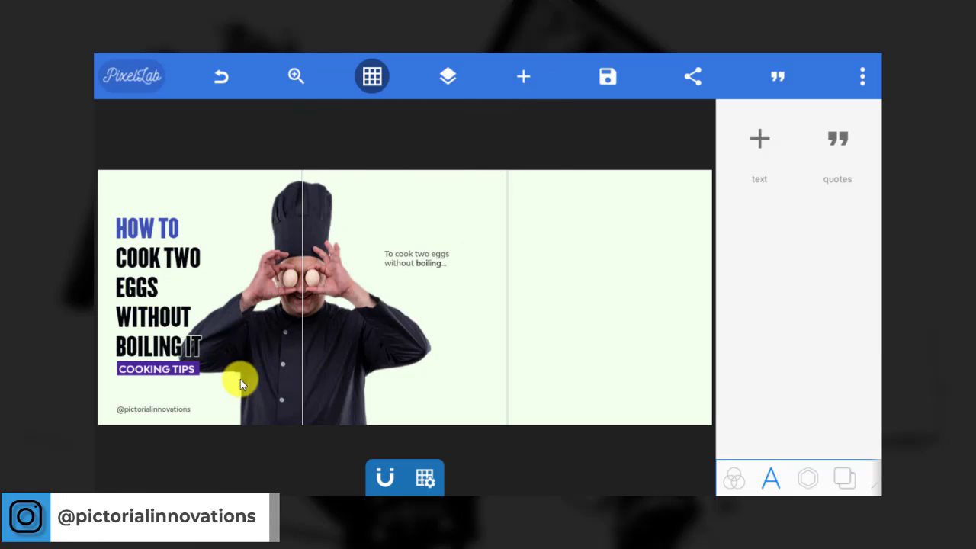
{"action": "left_click", "coordinate": [156, 412]}
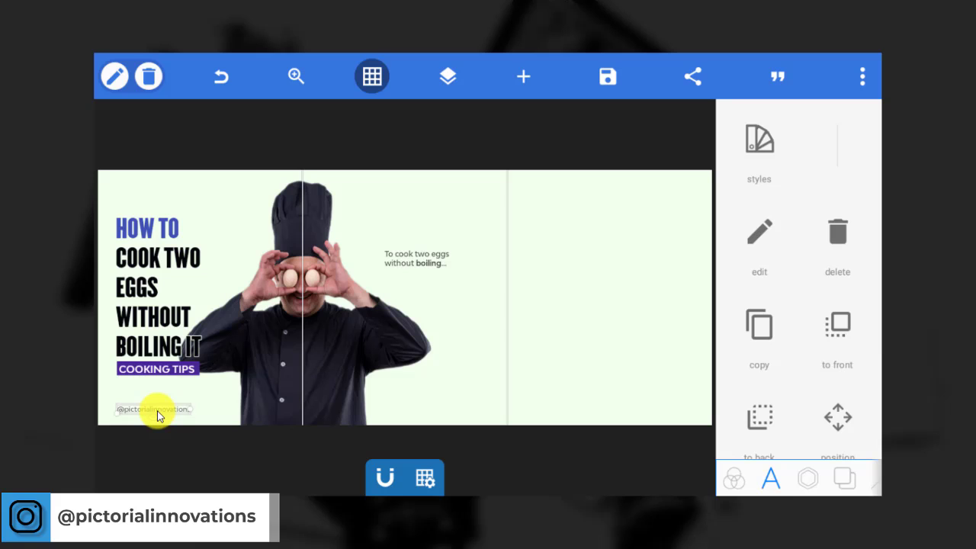
{"action": "left_click", "coordinate": [758, 324]}
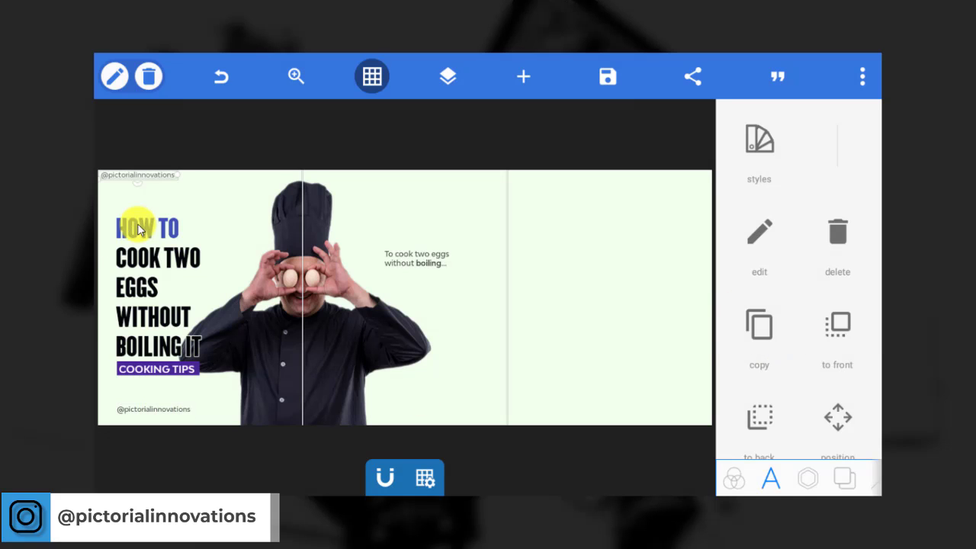
{"action": "left_click_drag", "start_coordinate": [137, 177], "coordinate": [361, 416]}
Recolour the chosen letters of the copied handle white and confirm the change.
{"action": "scroll", "coordinate": [758, 342], "scroll_direction": "down", "scroll_amount": 5}
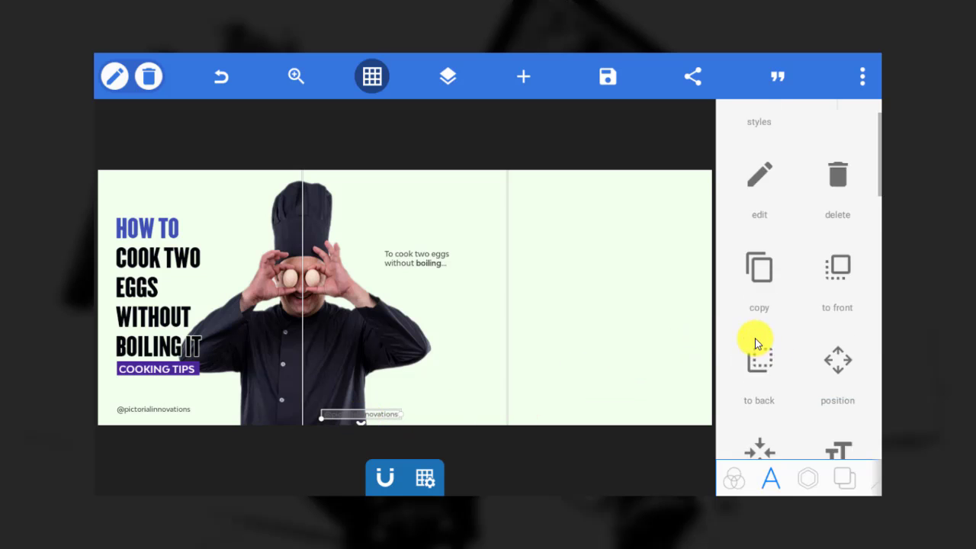
{"action": "left_click", "coordinate": [824, 299]}
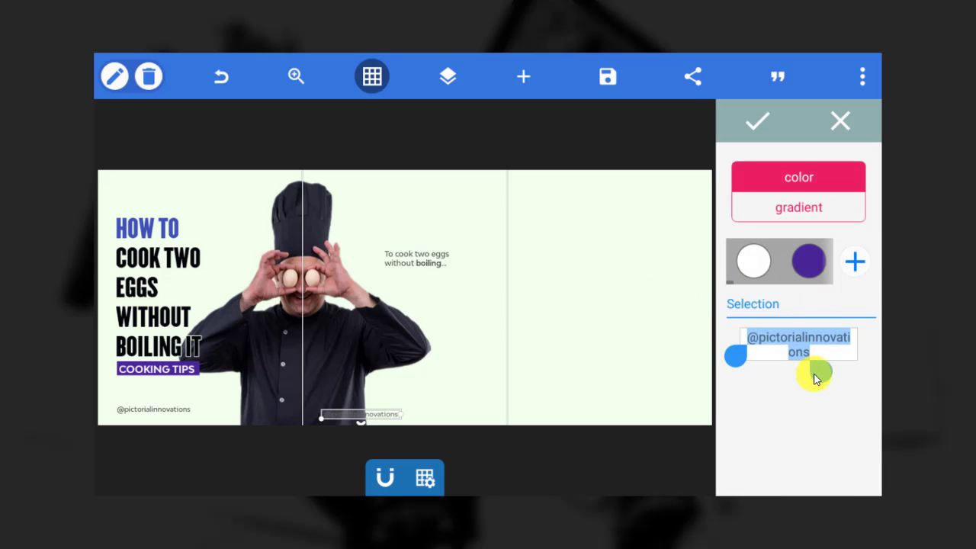
{"action": "left_click_drag", "start_coordinate": [816, 379], "coordinate": [822, 336]}
{"action": "left_click", "coordinate": [754, 261]}
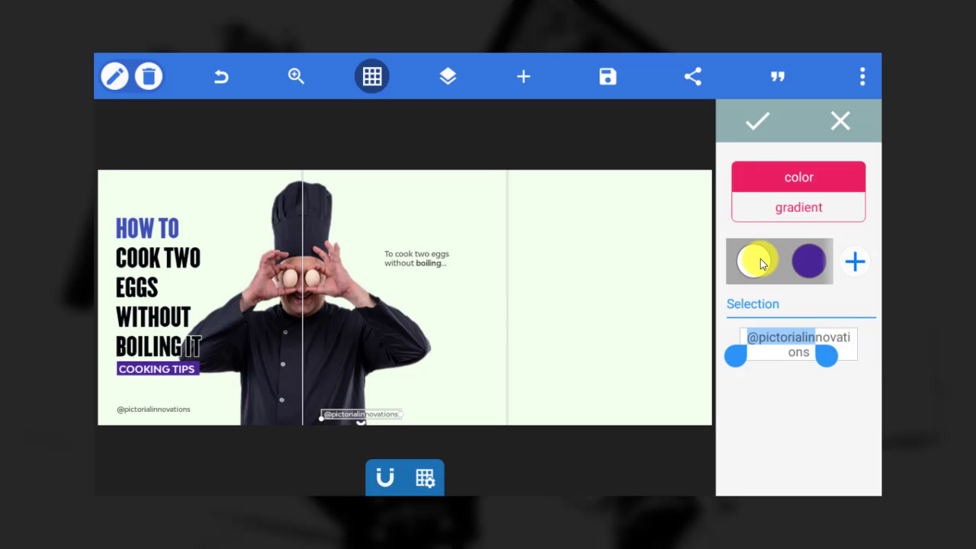
{"action": "left_click", "coordinate": [764, 120]}
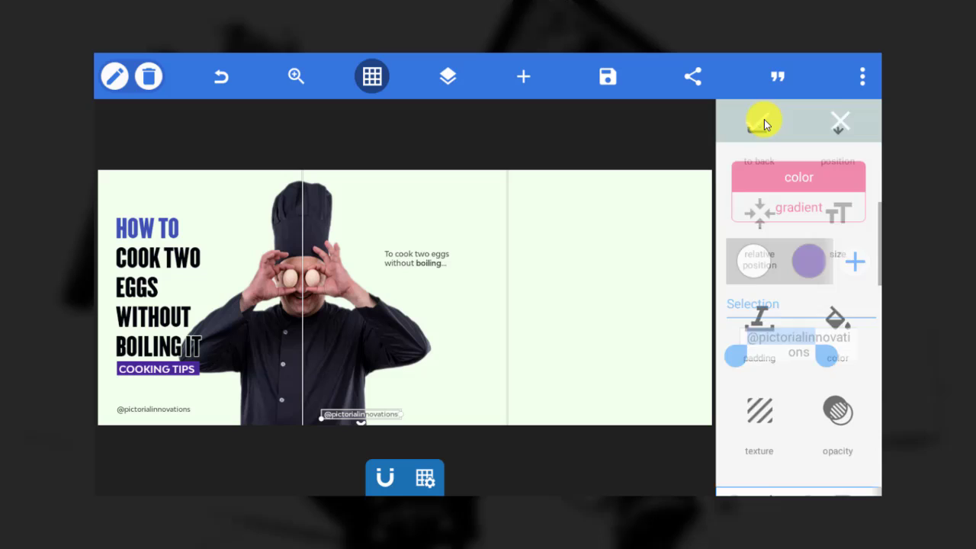
{"action": "left_click", "coordinate": [464, 321]}
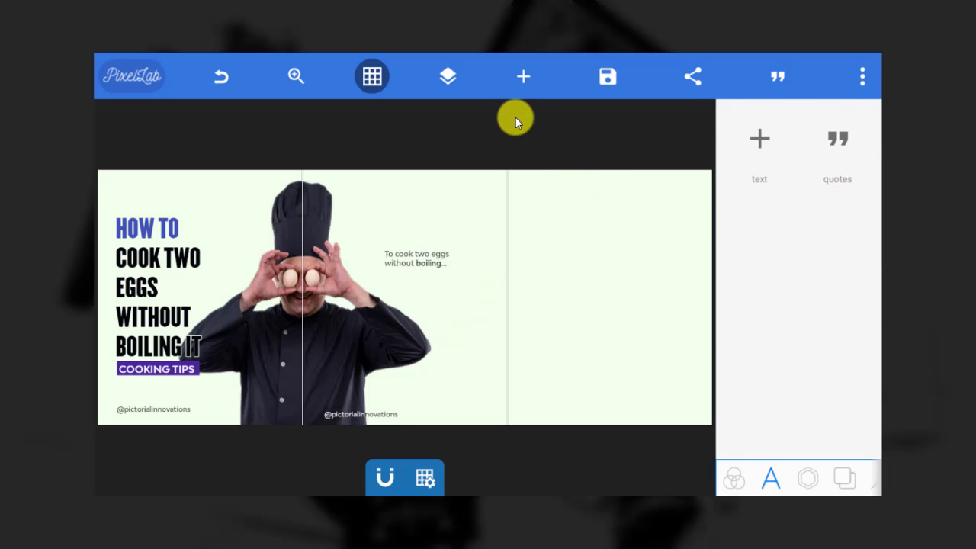
Insert the plate-holding chef photo from the gallery, crop it around the chef and centre it.
{"action": "left_click", "coordinate": [516, 73]}
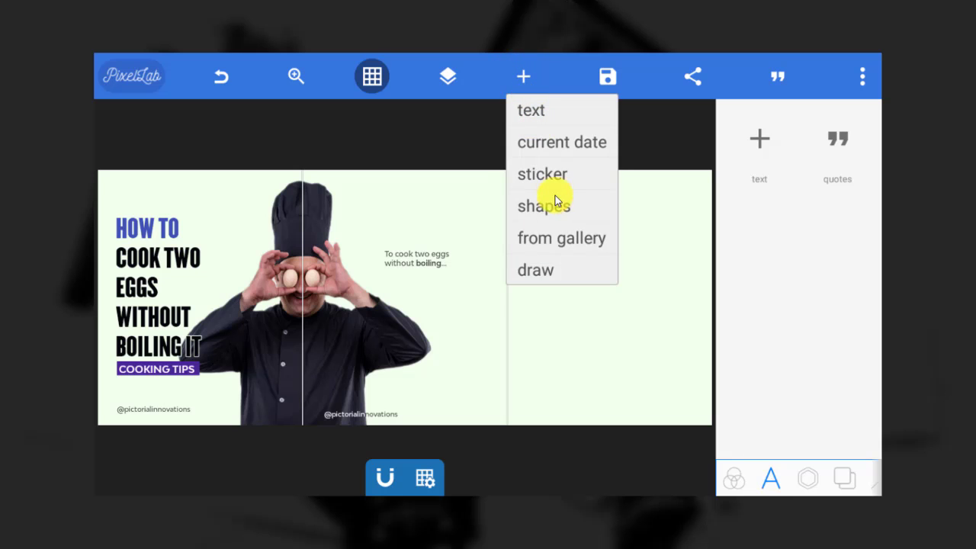
{"action": "left_click", "coordinate": [546, 237]}
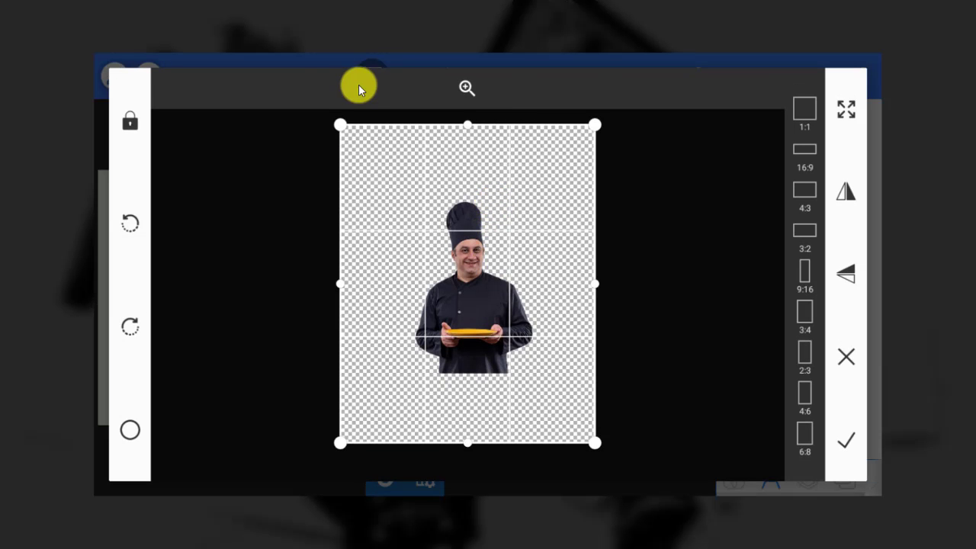
{"action": "left_click_drag", "start_coordinate": [343, 126], "coordinate": [450, 232]}
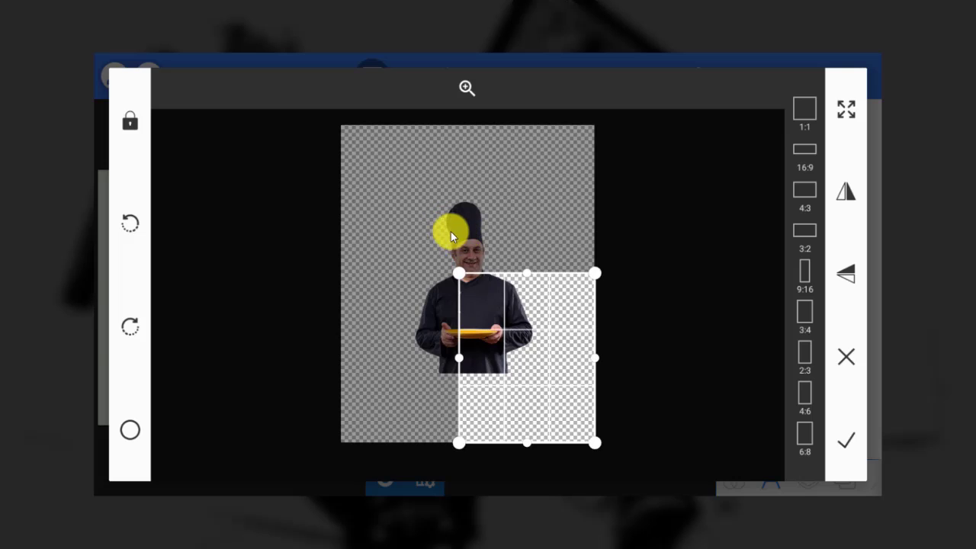
{"action": "left_click_drag", "start_coordinate": [492, 273], "coordinate": [467, 275]}
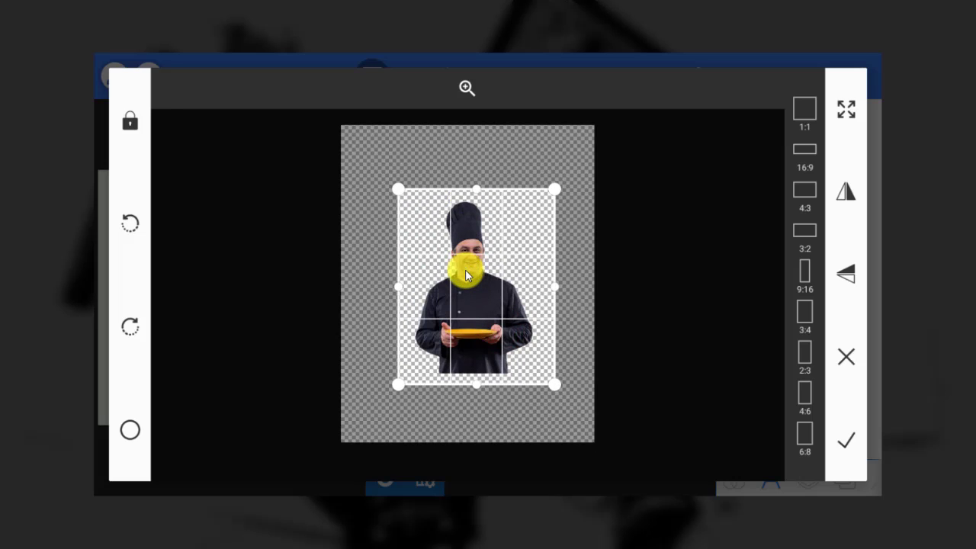
{"action": "left_click", "coordinate": [846, 440]}
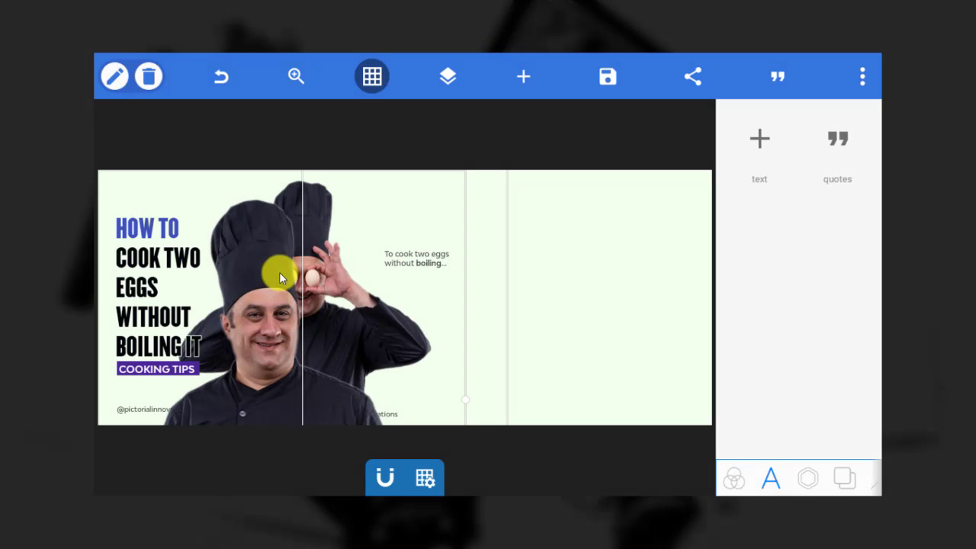
{"action": "left_click_drag", "start_coordinate": [251, 305], "coordinate": [429, 231]}
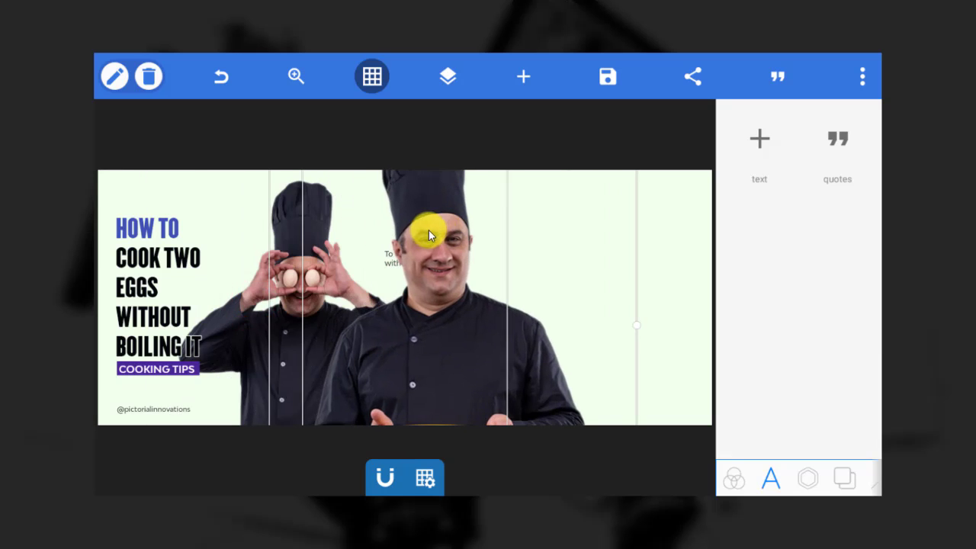
Shrink the chef photo to 38% width and place it straddling the second and third panels.
{"action": "left_click", "coordinate": [807, 478]}
{"action": "scroll", "coordinate": [818, 372], "scroll_direction": "down", "scroll_amount": 3}
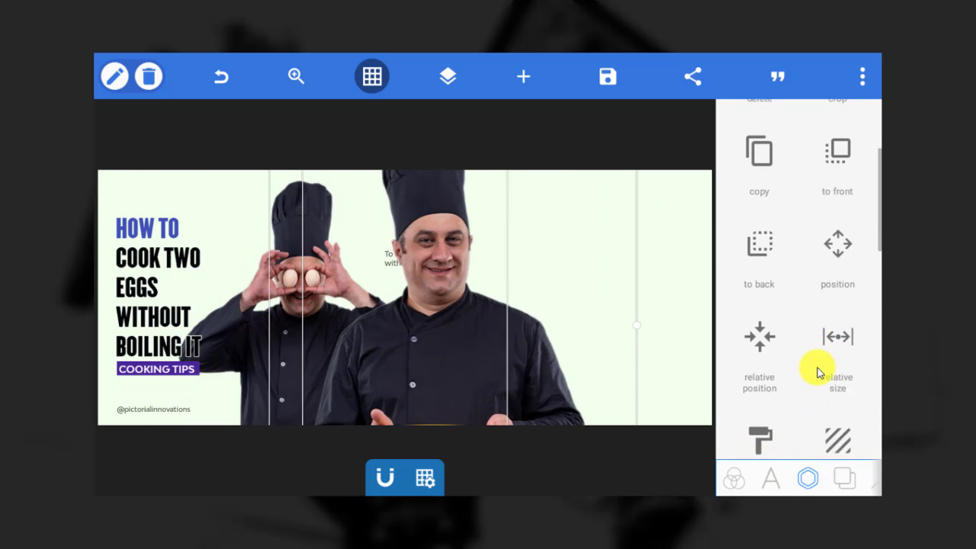
{"action": "left_click", "coordinate": [831, 321]}
{"action": "left_click_drag", "start_coordinate": [781, 239], "coordinate": [768, 241]}
{"action": "left_click_drag", "start_coordinate": [404, 264], "coordinate": [560, 330]}
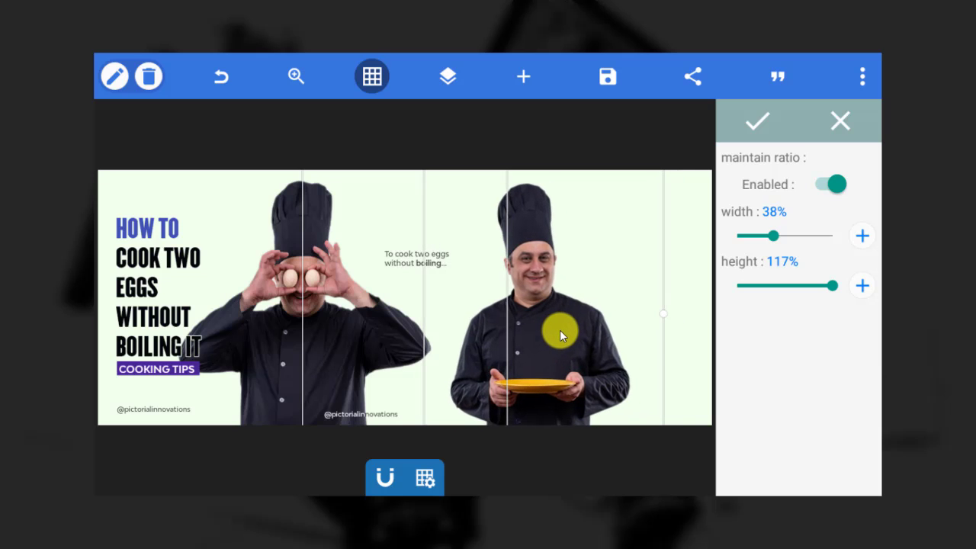
{"action": "left_click", "coordinate": [758, 121]}
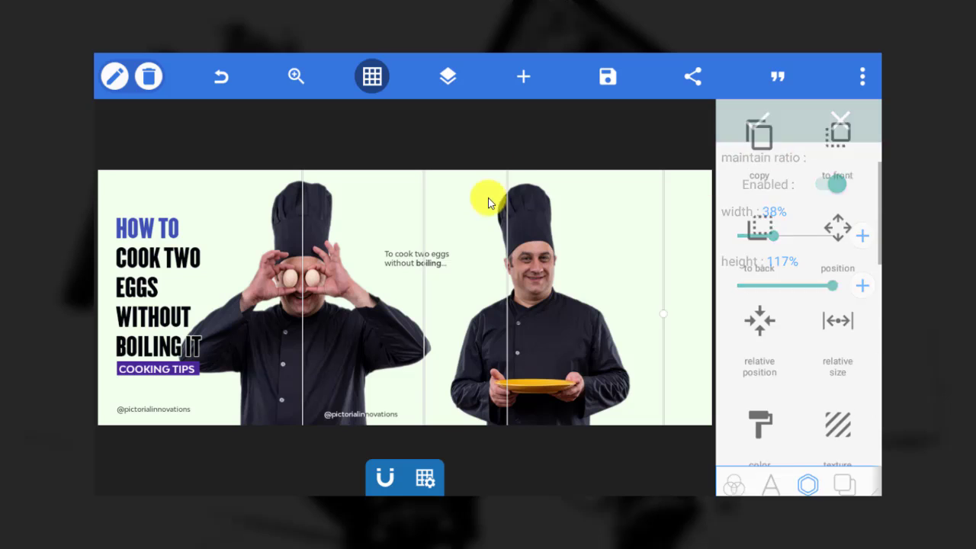
{"action": "left_click", "coordinate": [681, 221]}
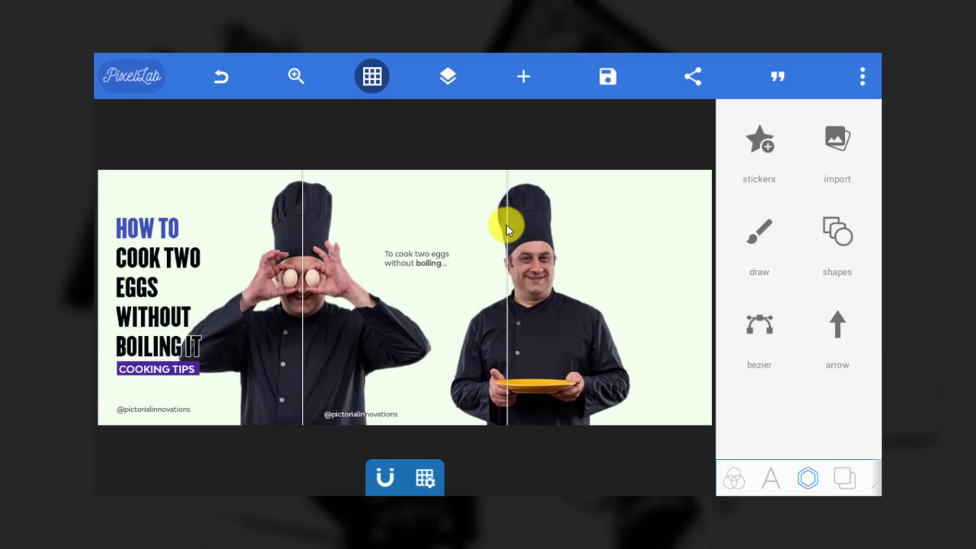
{"action": "left_click", "coordinate": [528, 289]}
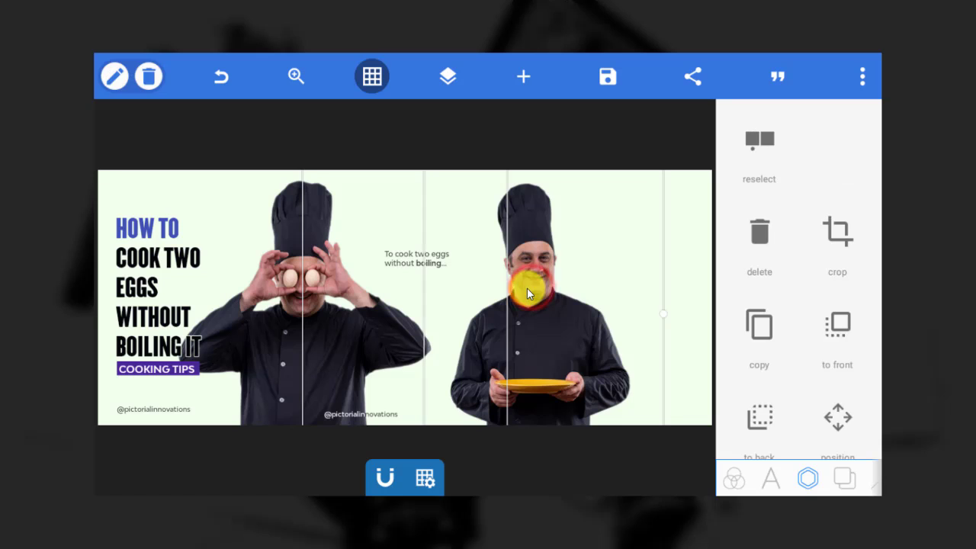
{"action": "left_click_drag", "start_coordinate": [529, 286], "coordinate": [530, 285]}
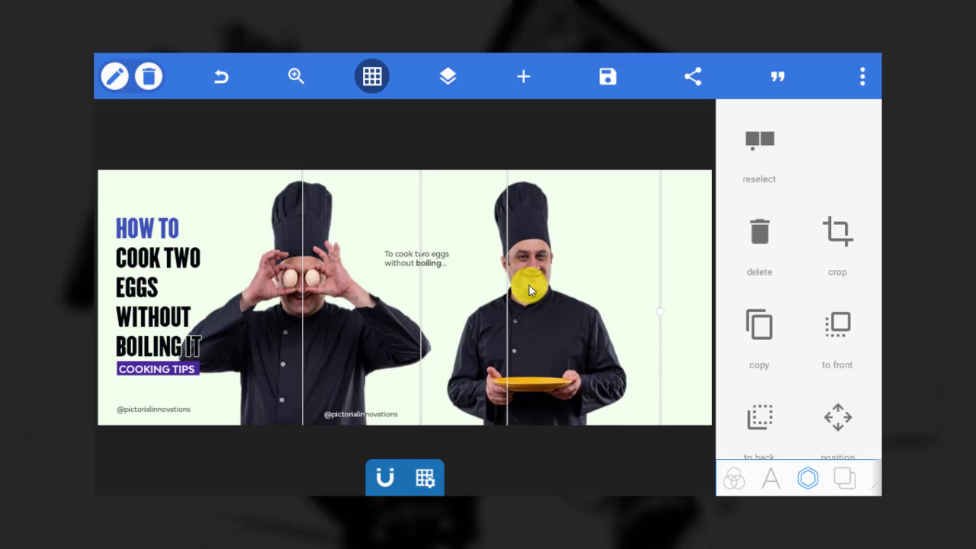
{"action": "left_click", "coordinate": [672, 222]}
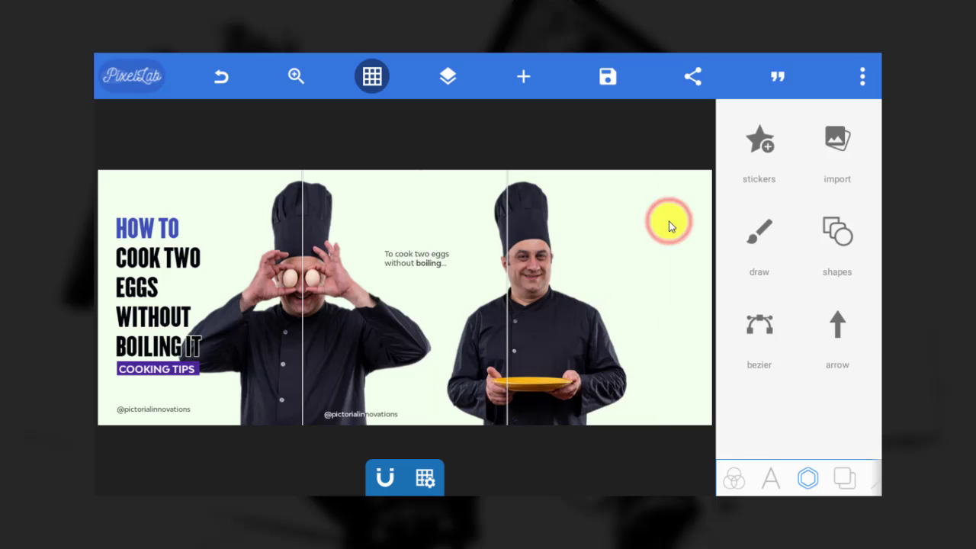
Copy the 'To cook two eggs' caption beside the right chef, reworded as 'Just smash it on the ground and run for your life.'.
{"action": "left_click", "coordinate": [416, 257]}
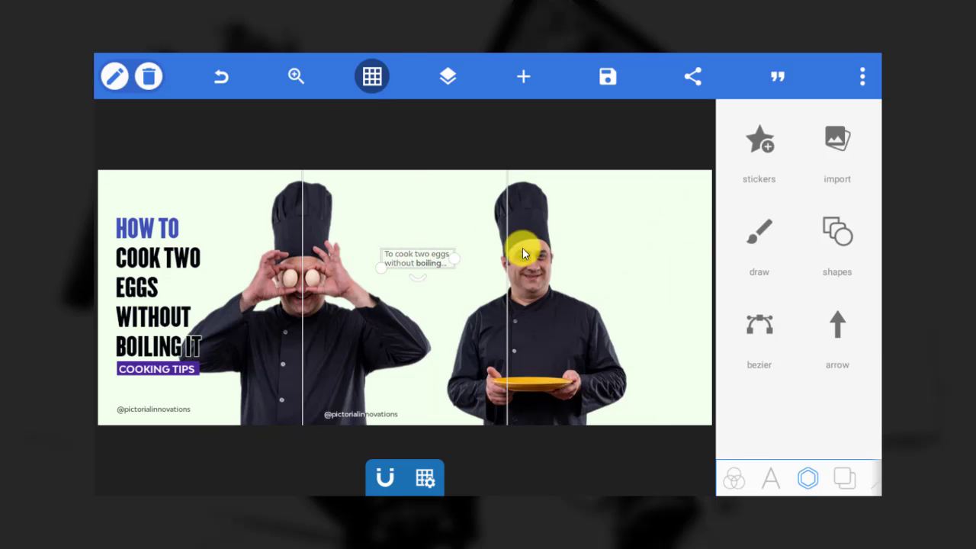
{"action": "left_click", "coordinate": [772, 476]}
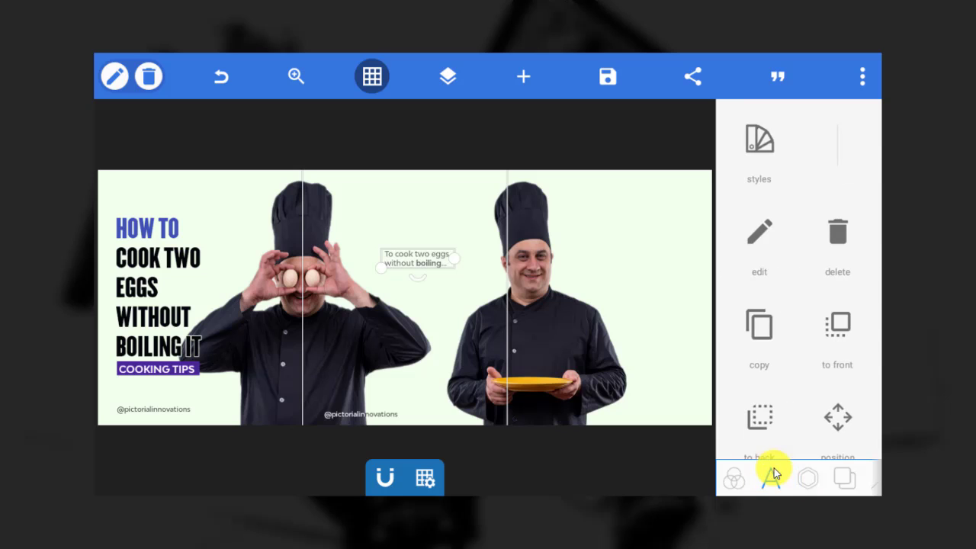
{"action": "left_click", "coordinate": [759, 324]}
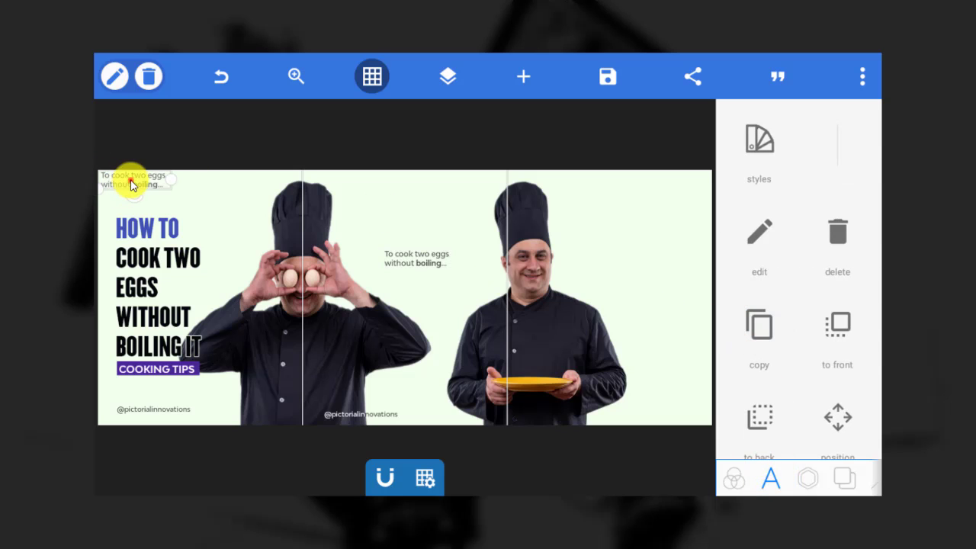
{"action": "left_click_drag", "start_coordinate": [131, 185], "coordinate": [633, 298]}
{"action": "left_click", "coordinate": [638, 300]}
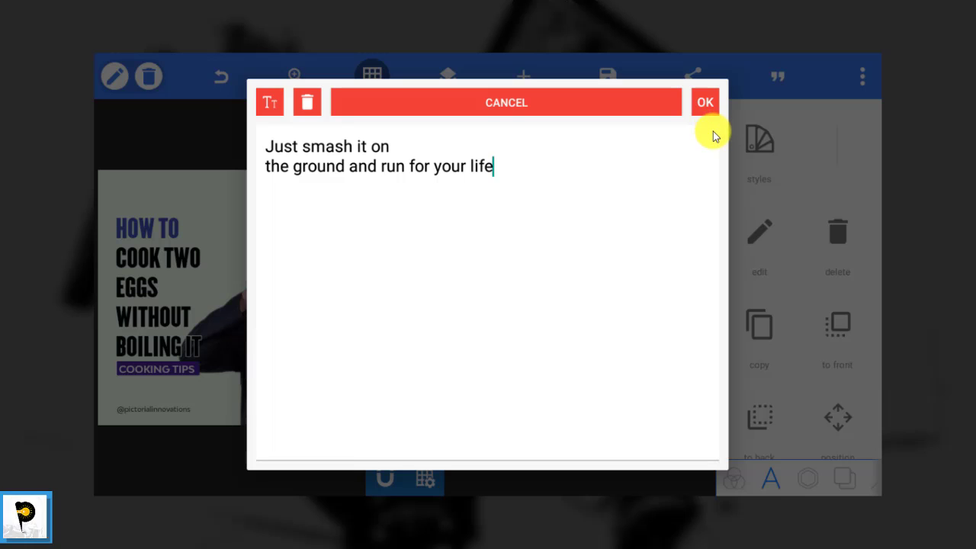
{"action": "type", "text": "."}
{"action": "left_click", "coordinate": [699, 103]}
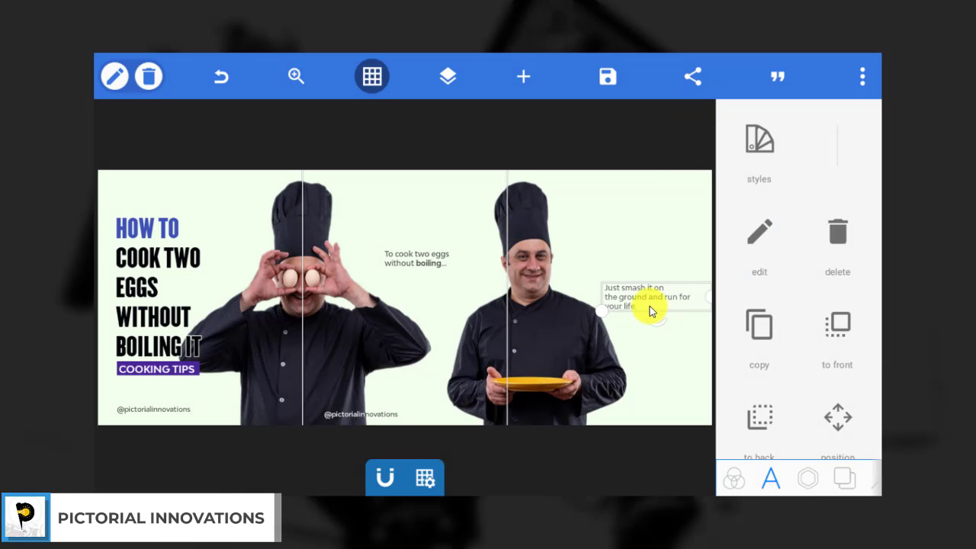
{"action": "left_click_drag", "start_coordinate": [650, 311], "coordinate": [618, 284]}
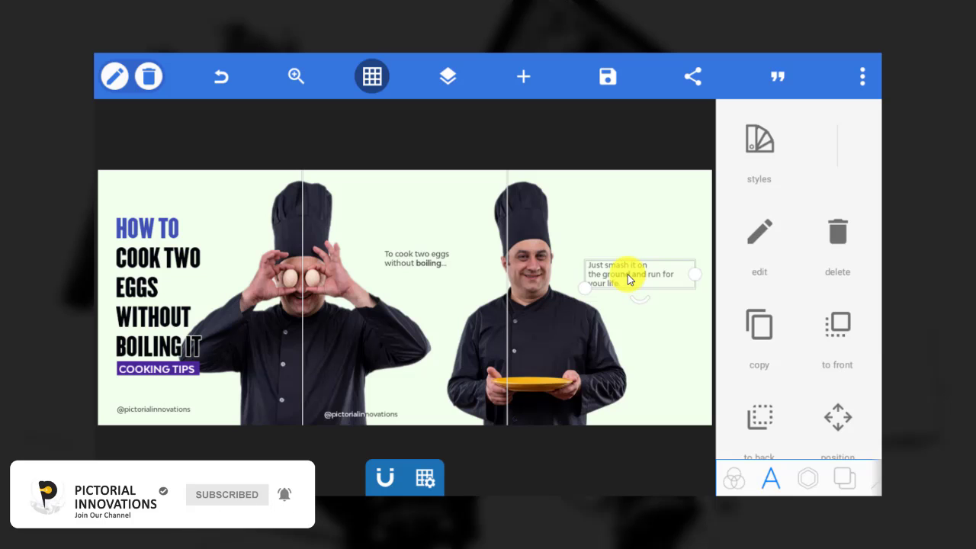
Set the whole third-panel caption in BwModelica-Medium from My Fonts.
{"action": "scroll", "coordinate": [763, 320], "scroll_direction": "down", "scroll_amount": 5}
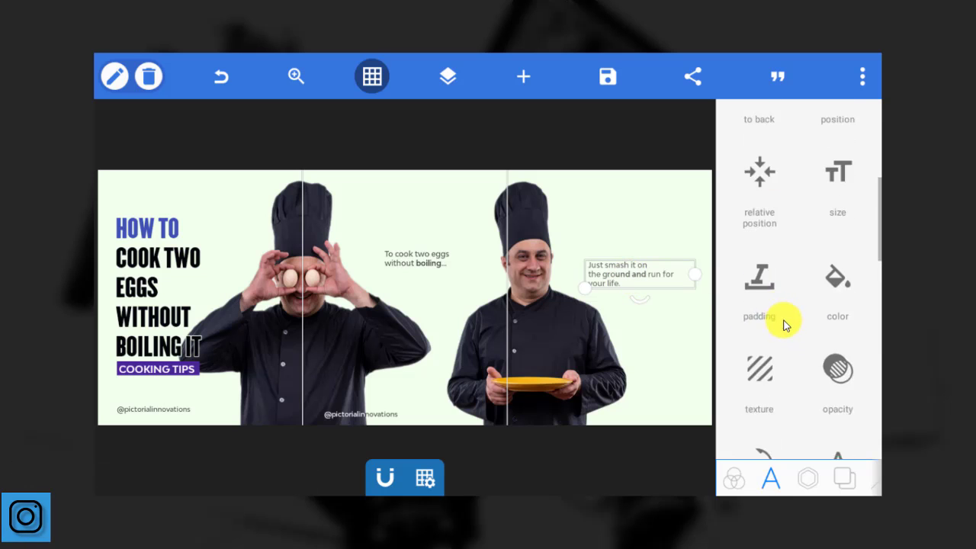
{"action": "scroll", "coordinate": [791, 343], "scroll_direction": "down", "scroll_amount": 5}
{"action": "left_click", "coordinate": [759, 174]}
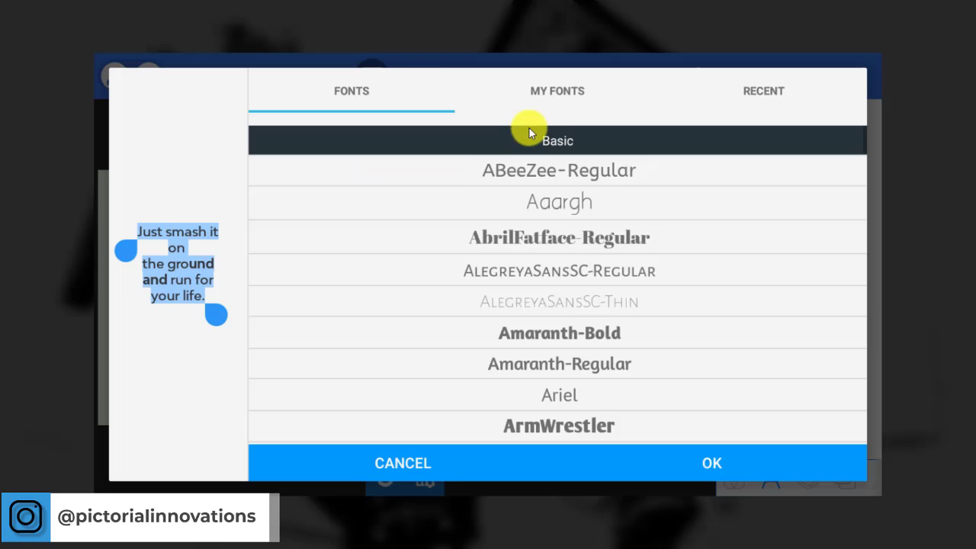
{"action": "left_click", "coordinate": [549, 91]}
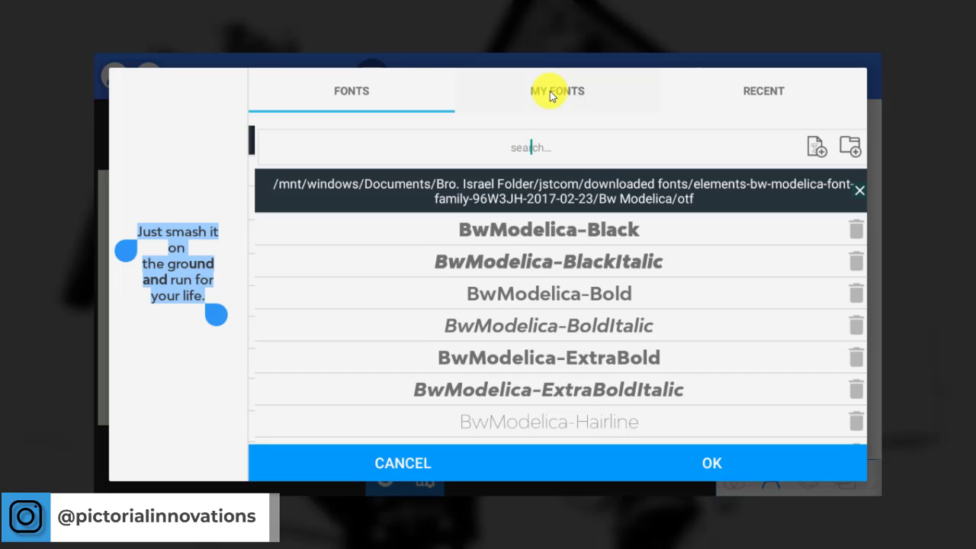
{"action": "scroll", "coordinate": [594, 355], "scroll_direction": "down", "scroll_amount": 3}
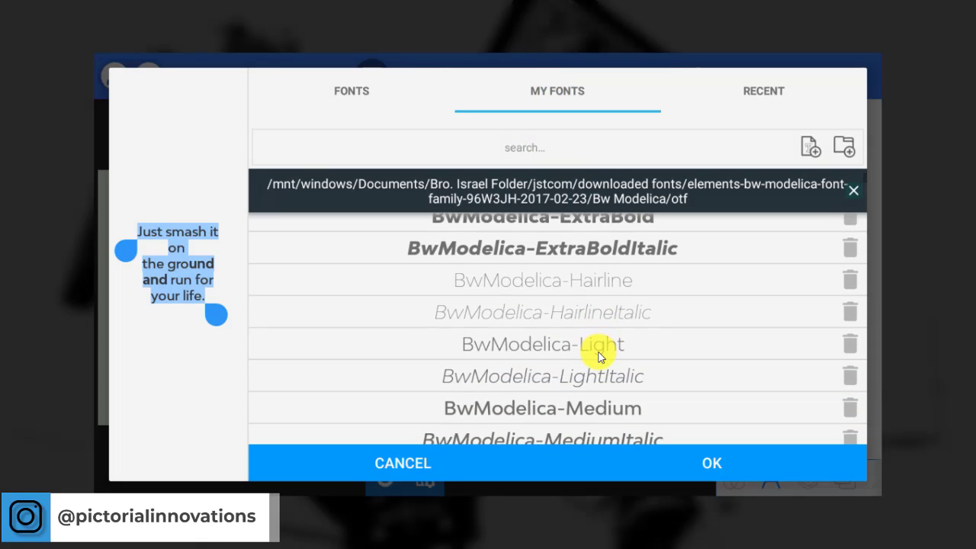
{"action": "scroll", "coordinate": [598, 356], "scroll_direction": "down", "scroll_amount": 1}
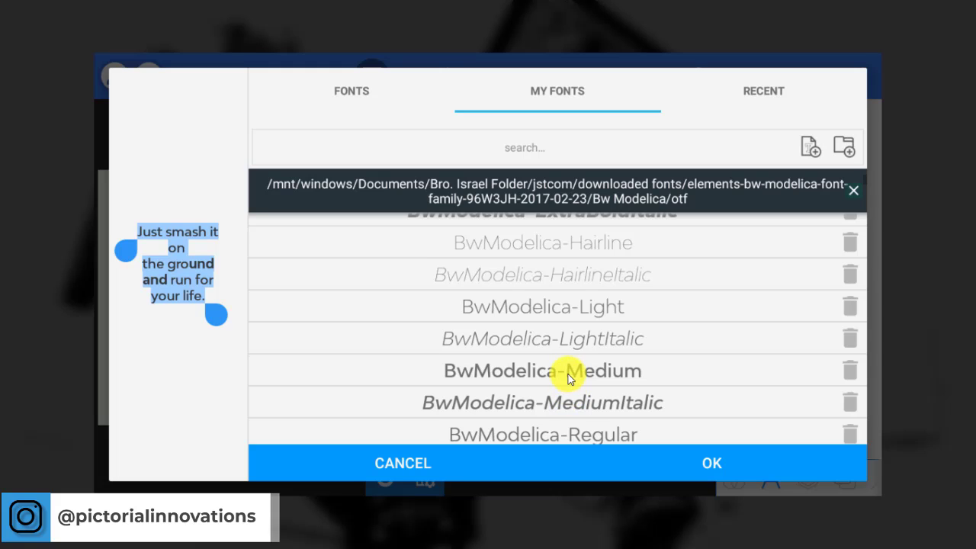
{"action": "scroll", "coordinate": [568, 379], "scroll_direction": "down", "scroll_amount": 3}
{"action": "left_click", "coordinate": [592, 242]}
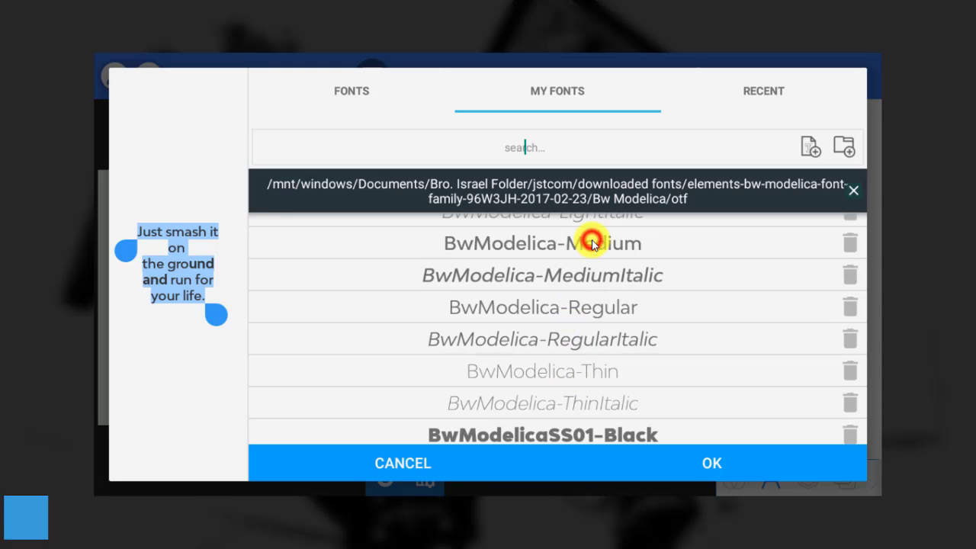
Make only the word 'ground' BwModelica-Bold and confirm the font changes.
{"action": "left_click_drag", "start_coordinate": [216, 314], "coordinate": [226, 282]}
{"action": "left_click_drag", "start_coordinate": [128, 254], "coordinate": [168, 276]}
{"action": "scroll", "coordinate": [538, 285], "scroll_direction": "up", "scroll_amount": 1}
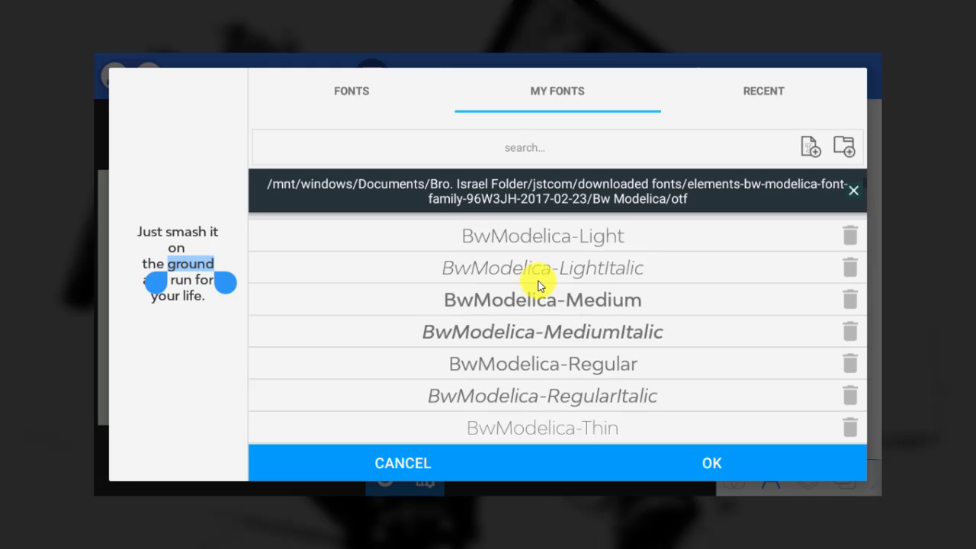
{"action": "scroll", "coordinate": [538, 285], "scroll_direction": "up", "scroll_amount": 3}
{"action": "left_click", "coordinate": [577, 297]}
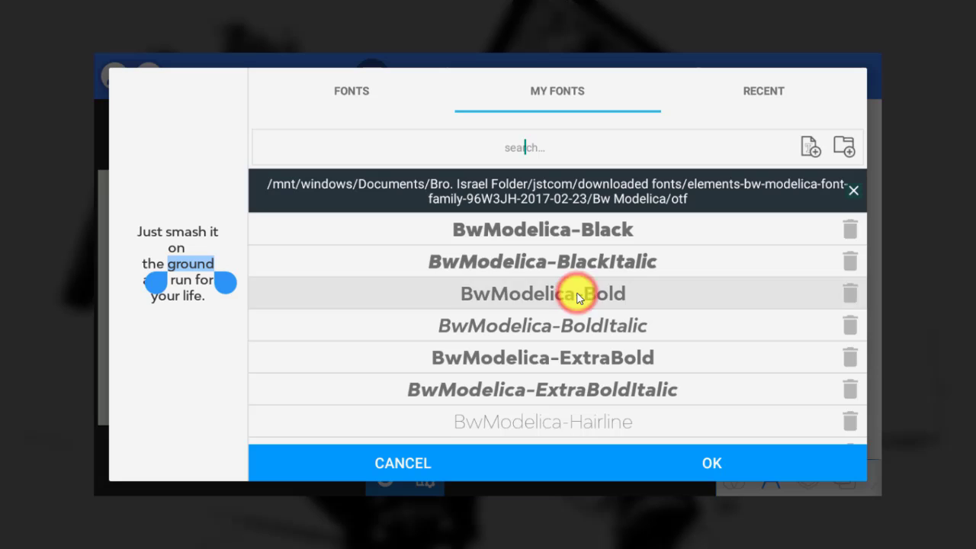
{"action": "left_click", "coordinate": [691, 479]}
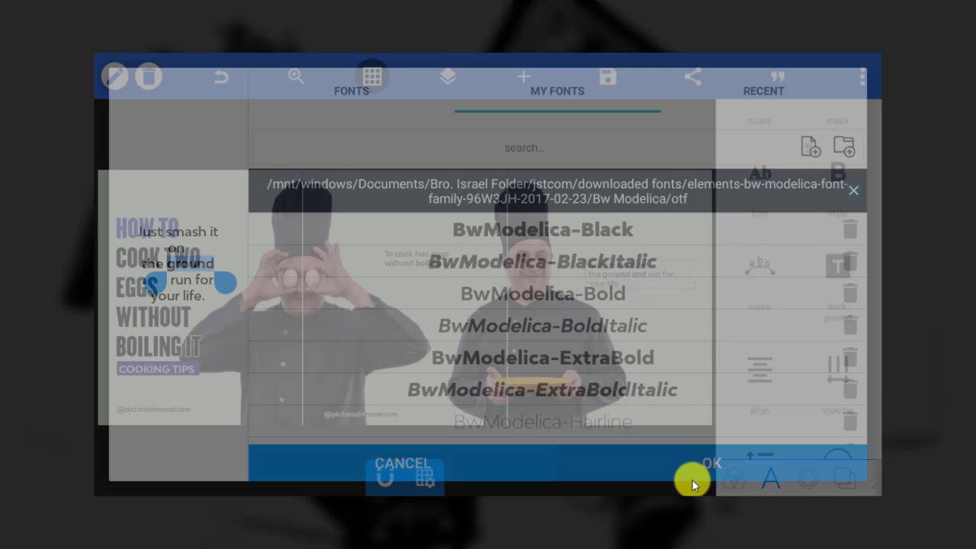
{"action": "left_click", "coordinate": [616, 180]}
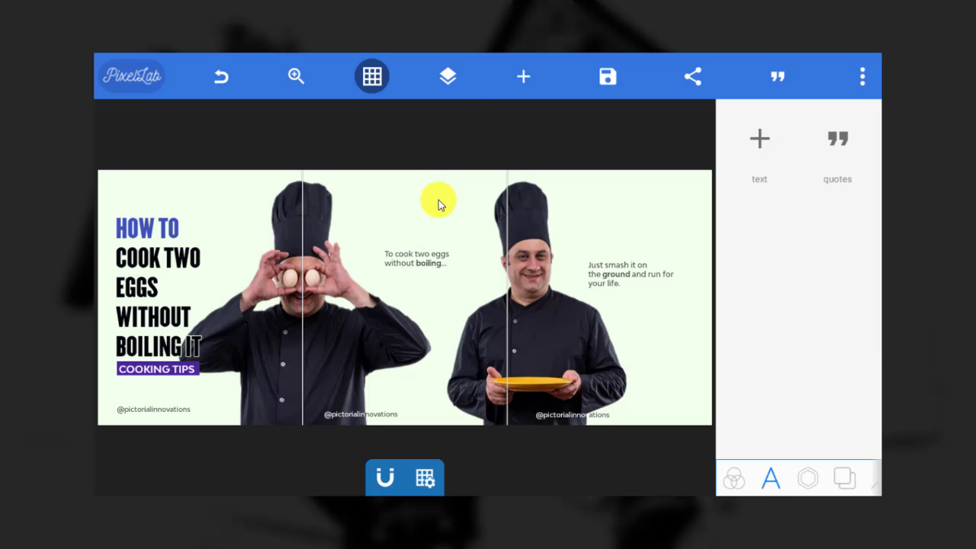
{"action": "left_click", "coordinate": [606, 76]}
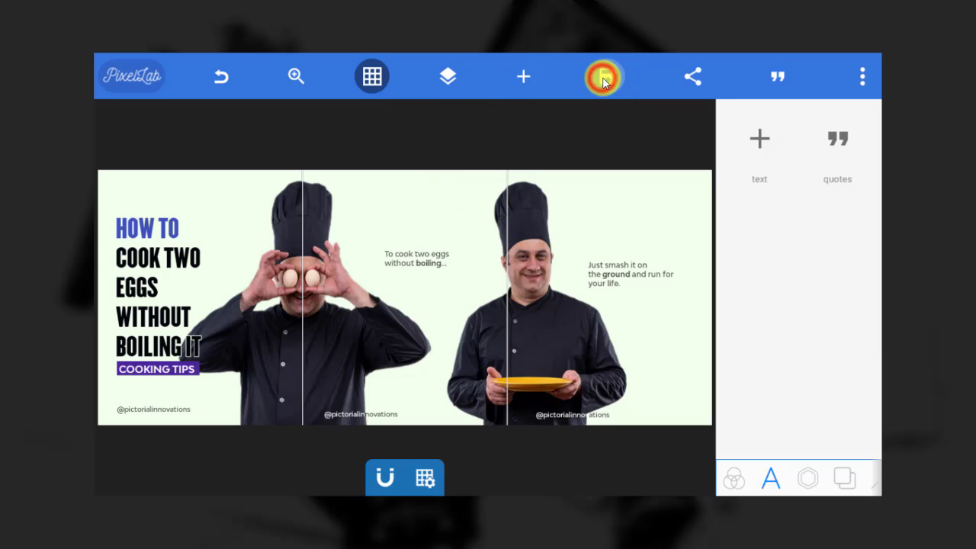
Save the design as an editable project named 'Instagram carousel'.
{"action": "left_click", "coordinate": [626, 110]}
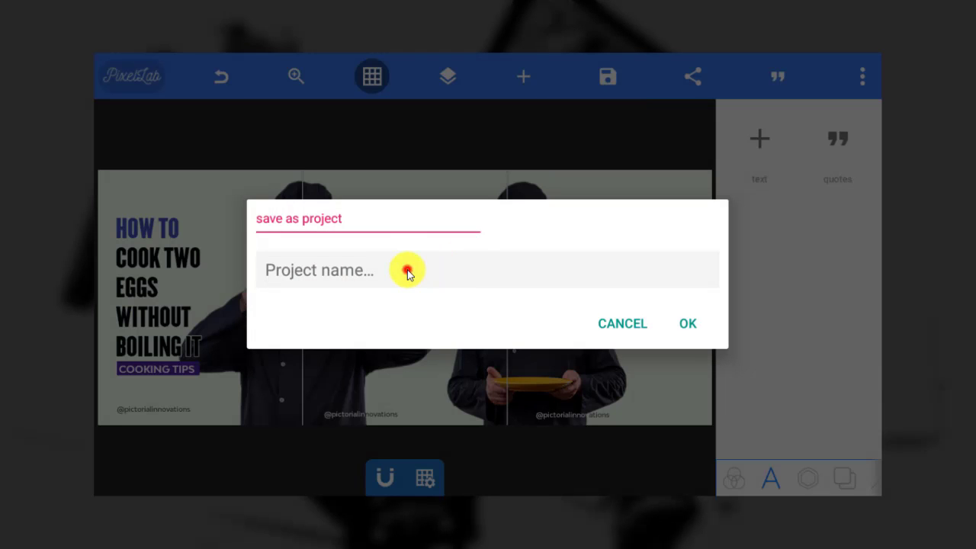
{"action": "left_click", "coordinate": [407, 271]}
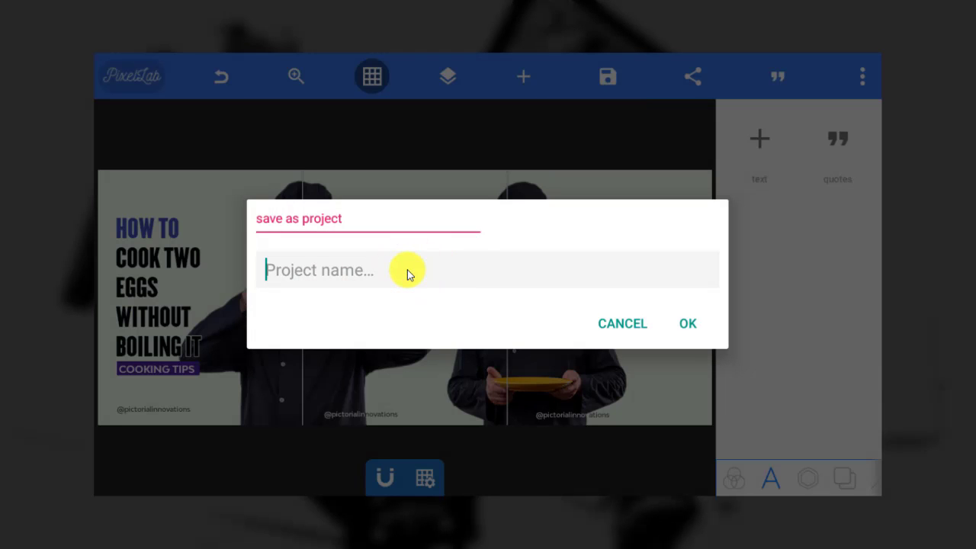
{"action": "type", "text": "Inst"}
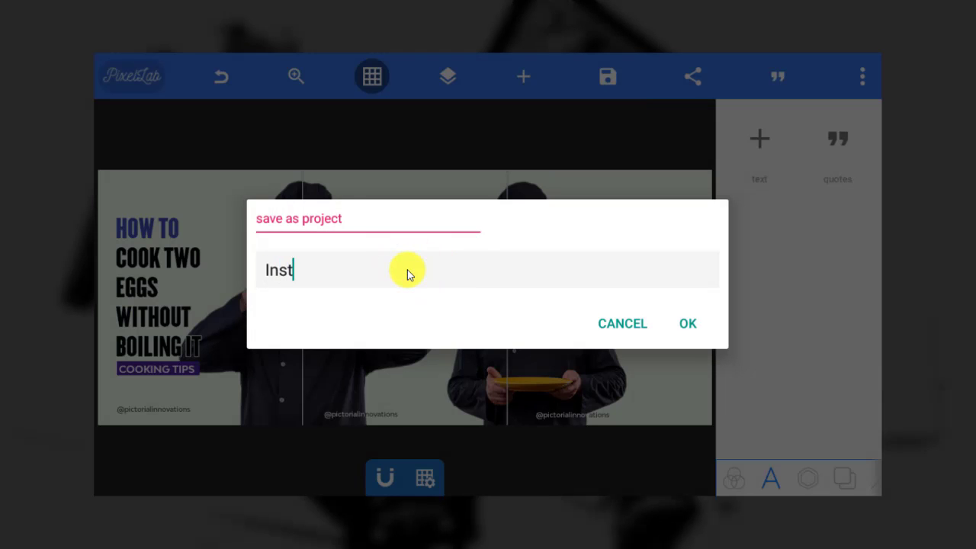
{"action": "type", "text": "agram caro"}
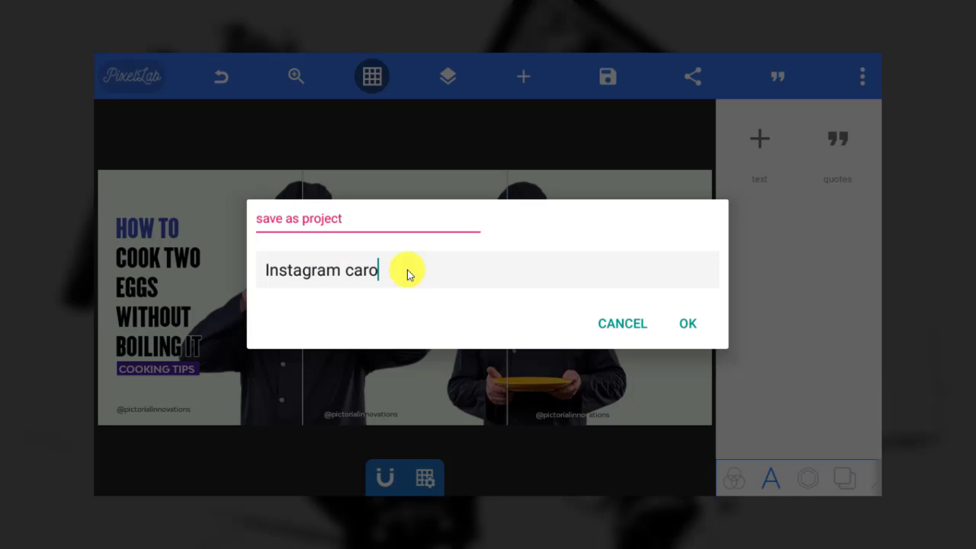
{"action": "type", "text": "usel"}
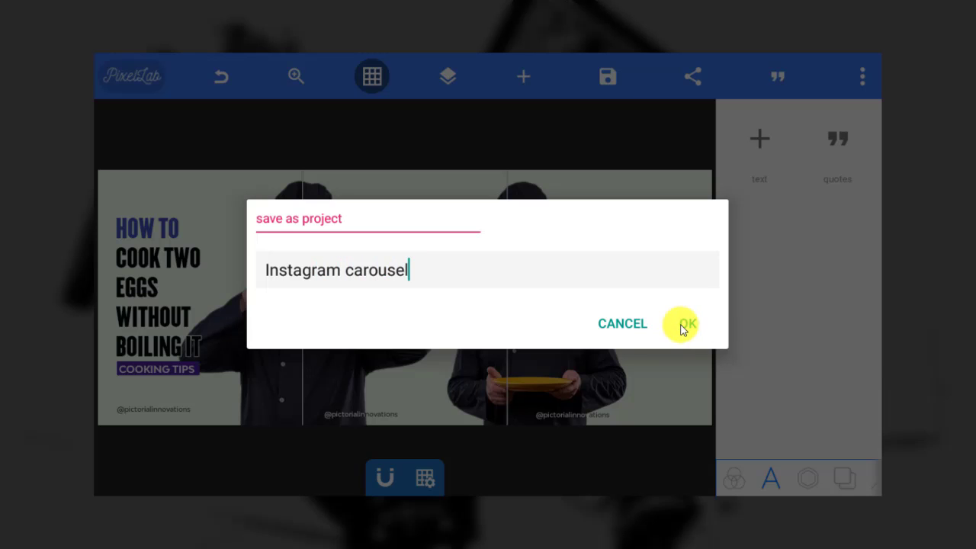
{"action": "left_click", "coordinate": [697, 323]}
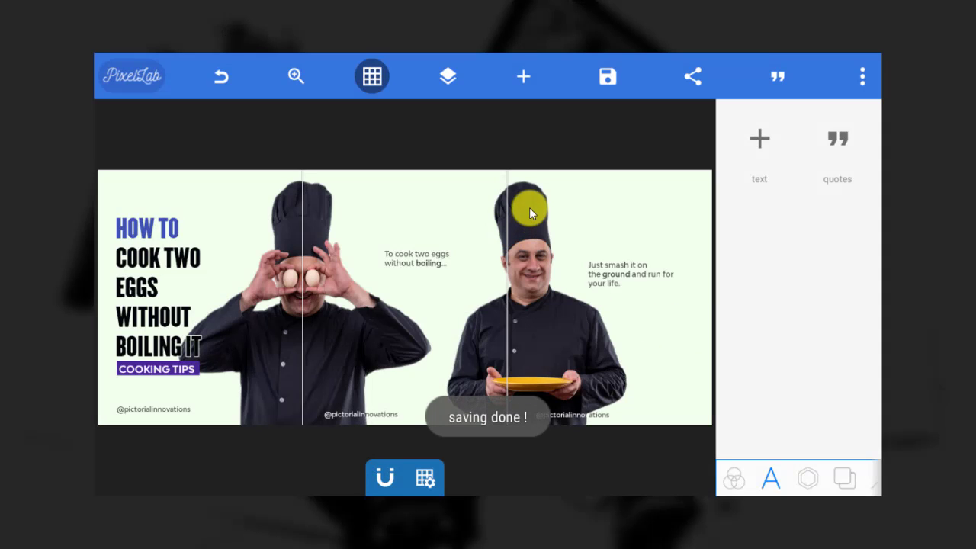
Export the carousel to the gallery as a PNG image at ultra size.
{"action": "left_click", "coordinate": [608, 78]}
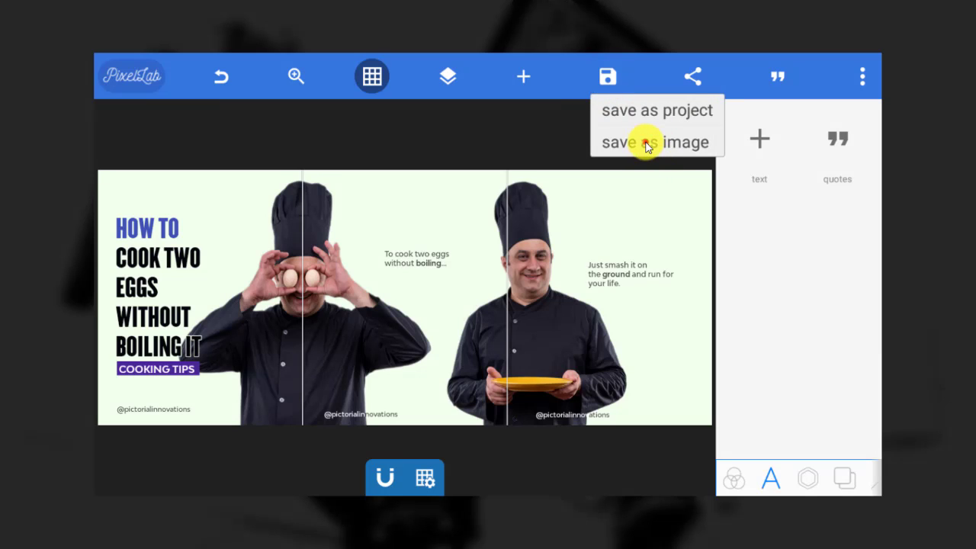
{"action": "left_click", "coordinate": [646, 143]}
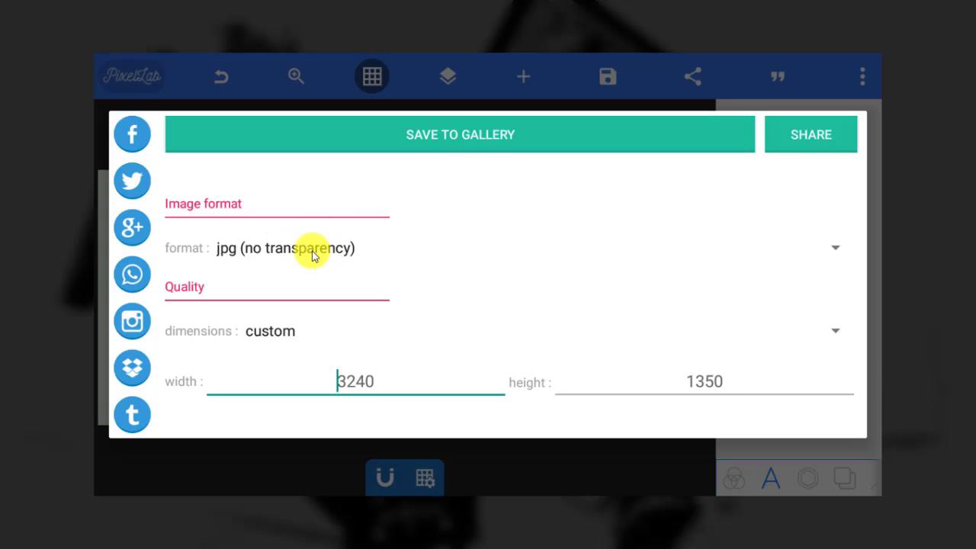
{"action": "left_click", "coordinate": [312, 251]}
{"action": "left_click", "coordinate": [259, 305]}
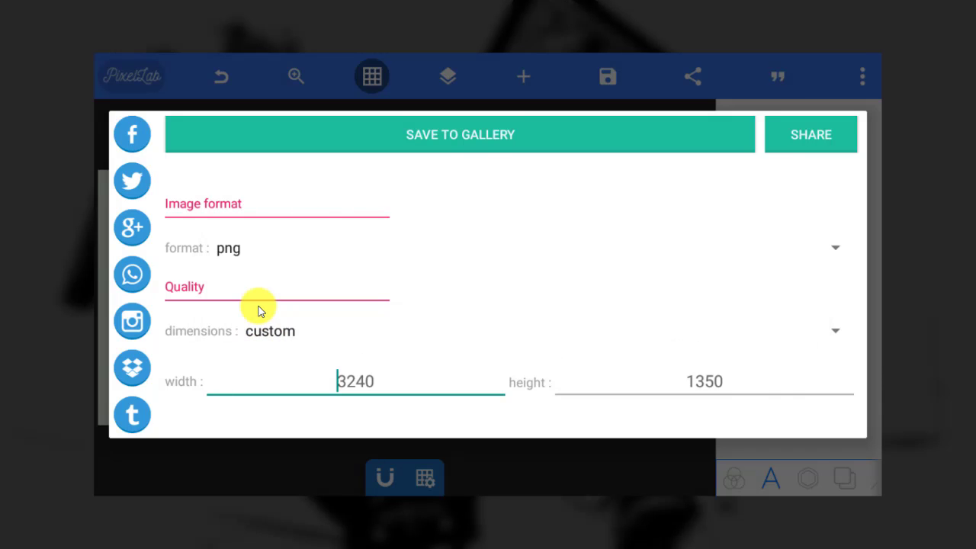
{"action": "left_click", "coordinate": [265, 332]}
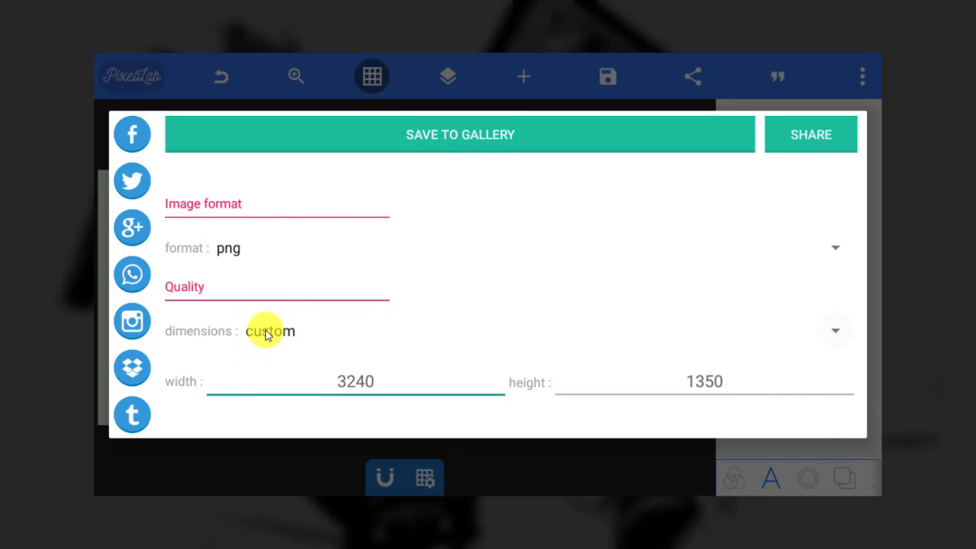
{"action": "left_click", "coordinate": [268, 479]}
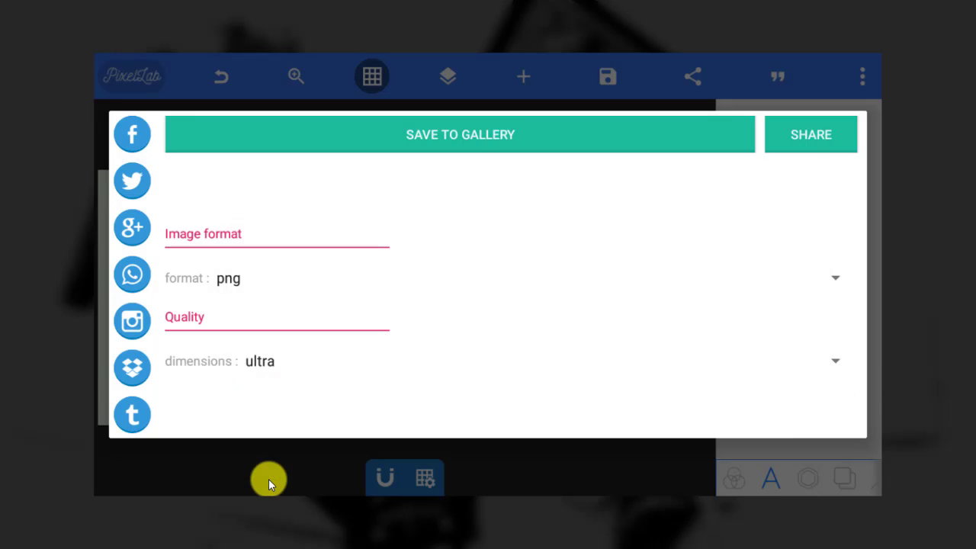
{"action": "left_click", "coordinate": [501, 135]}
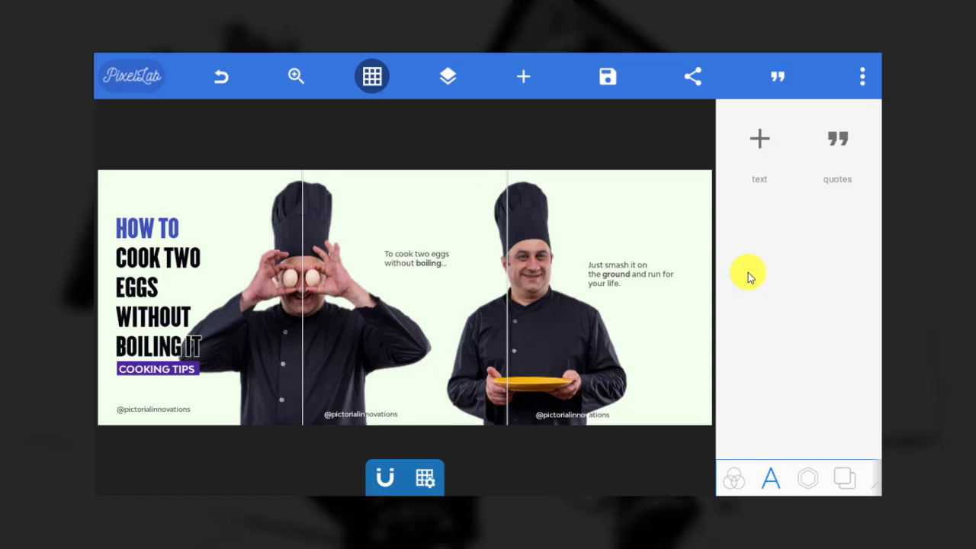
Start a new project from the plain blank background template, discarding the carousel design.
{"action": "left_click", "coordinate": [734, 479]}
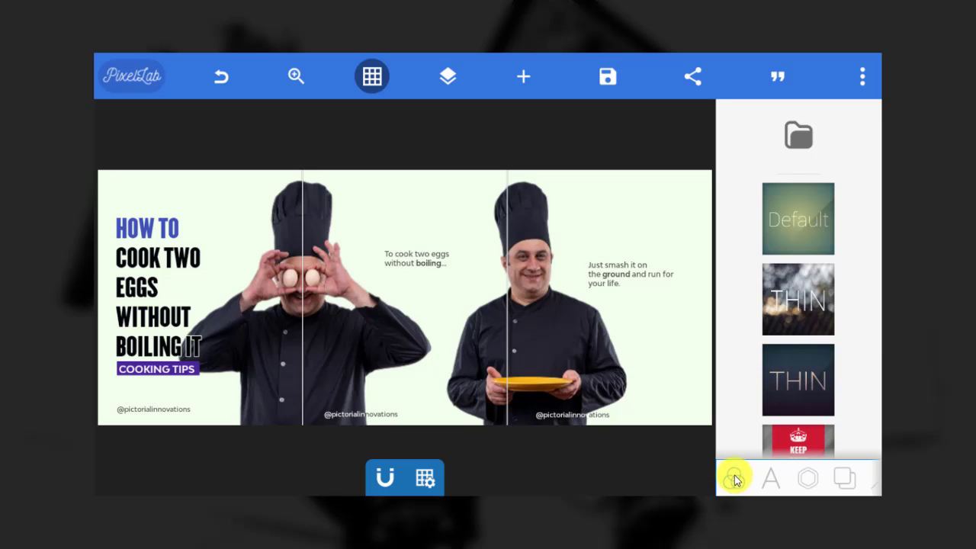
{"action": "scroll", "coordinate": [819, 251], "scroll_direction": "down", "scroll_amount": 5}
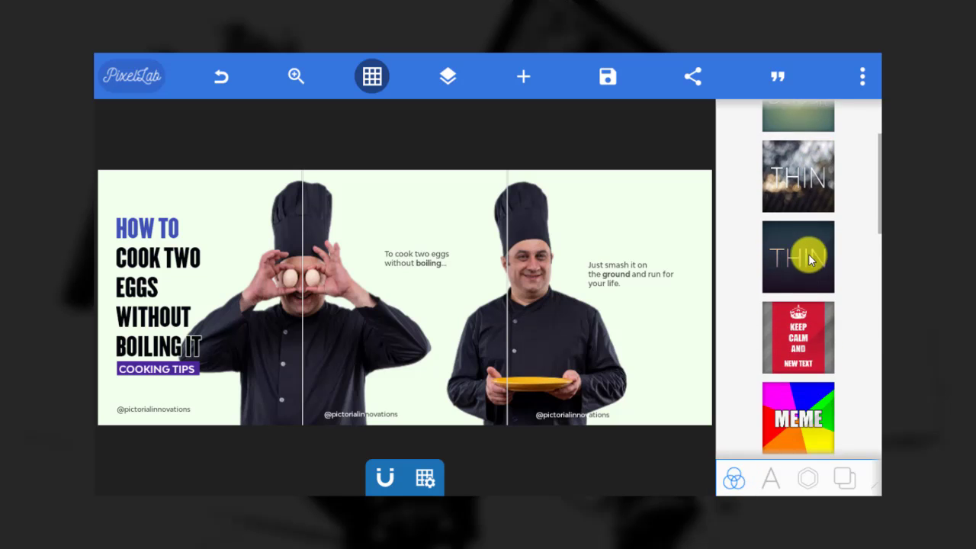
{"action": "scroll", "coordinate": [819, 240], "scroll_direction": "down", "scroll_amount": 10}
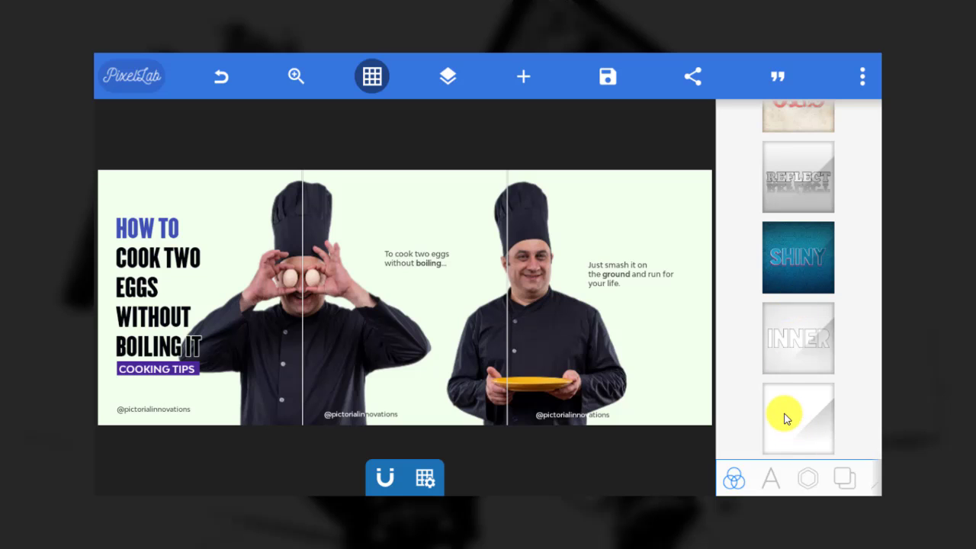
{"action": "left_click", "coordinate": [786, 419]}
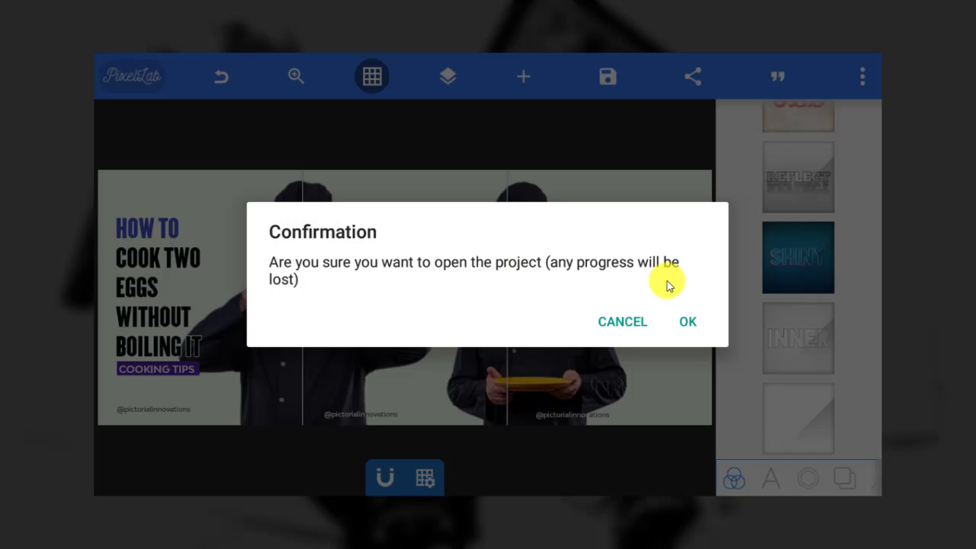
{"action": "left_click", "coordinate": [690, 323]}
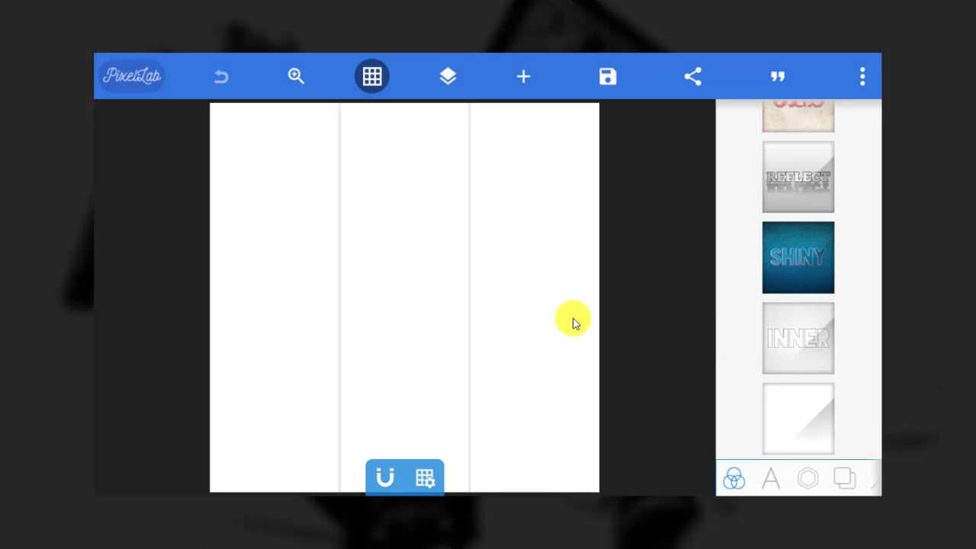
Turn off the grid guides and resize the canvas to 1080 × 1350.
{"action": "left_click", "coordinate": [371, 76]}
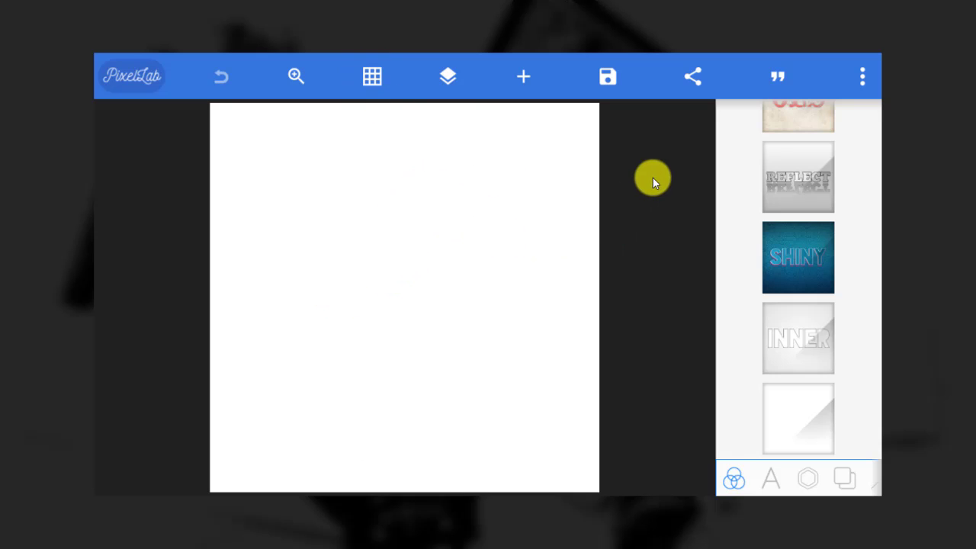
{"action": "left_click", "coordinate": [861, 74]}
{"action": "left_click", "coordinate": [705, 244]}
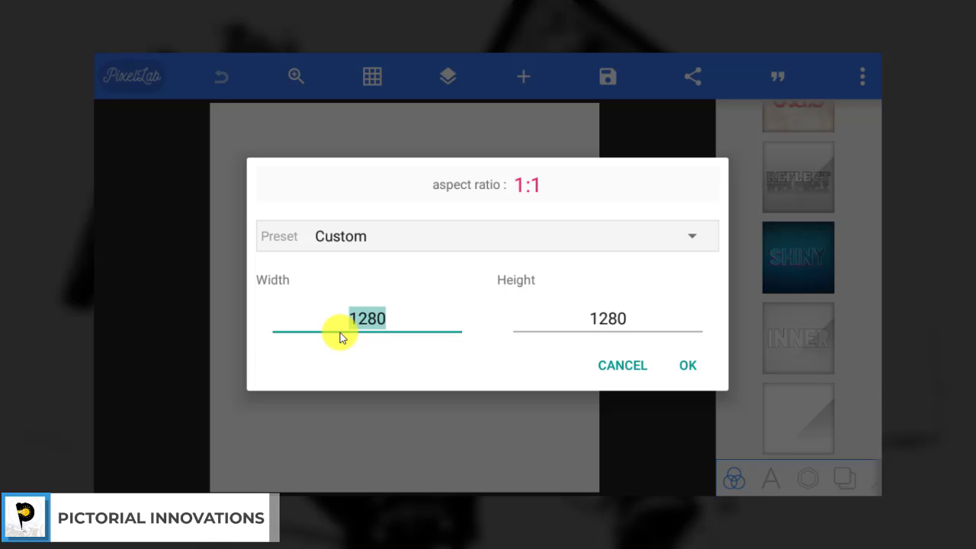
{"action": "type", "text": "1080"}
{"action": "key", "text": "Tab"}
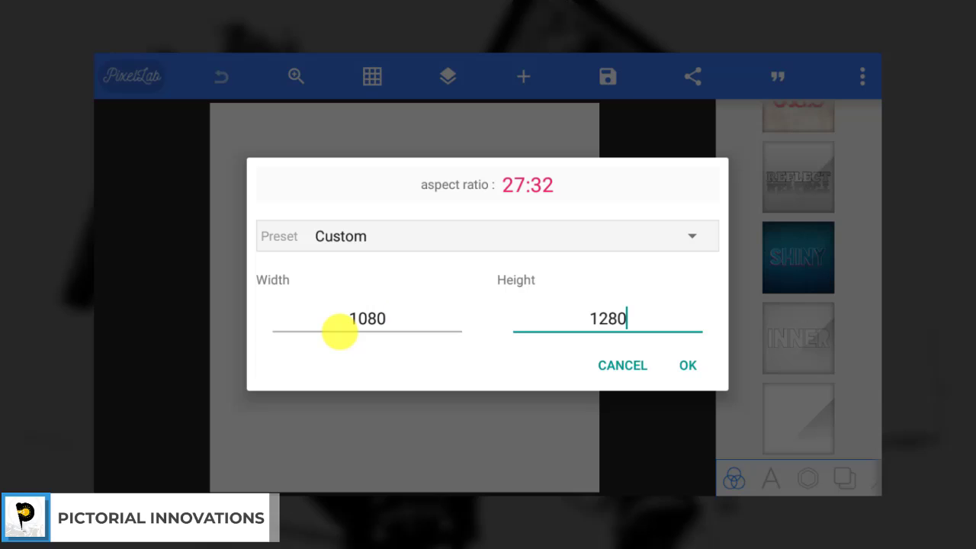
{"action": "type", "text": "1350"}
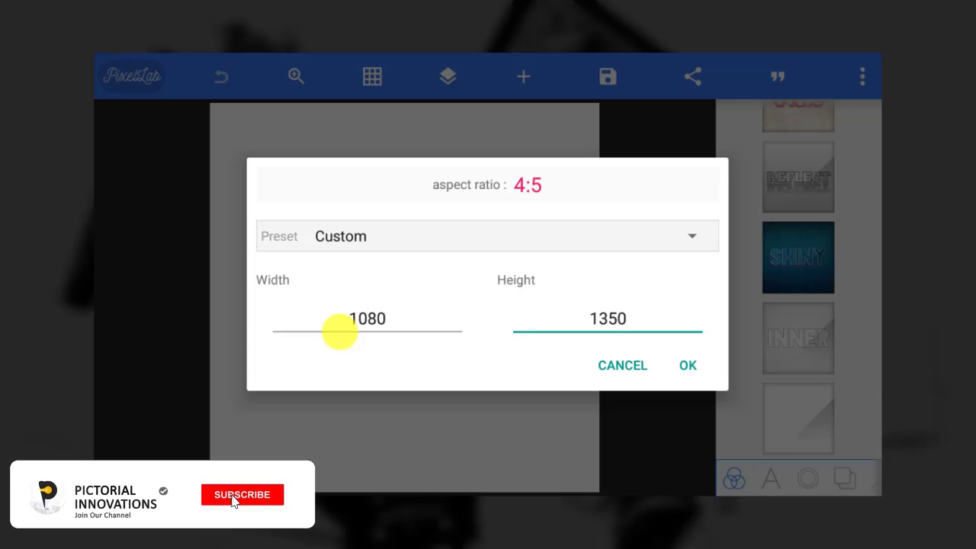
{"action": "left_click", "coordinate": [687, 365]}
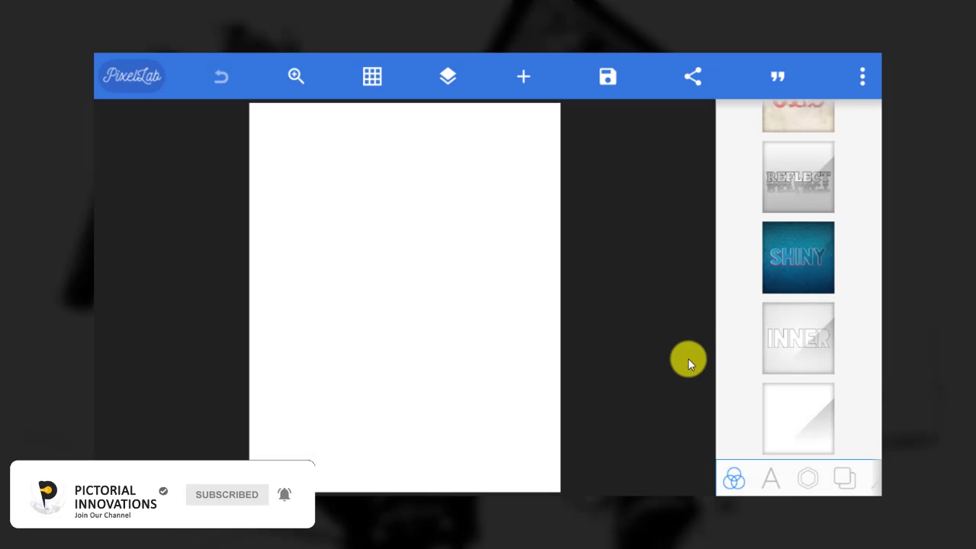
{"action": "left_click", "coordinate": [525, 77]}
Add the exported carousel image uncropped and enlarge it to fill the page height at 300% relative size.
{"action": "left_click", "coordinate": [562, 238]}
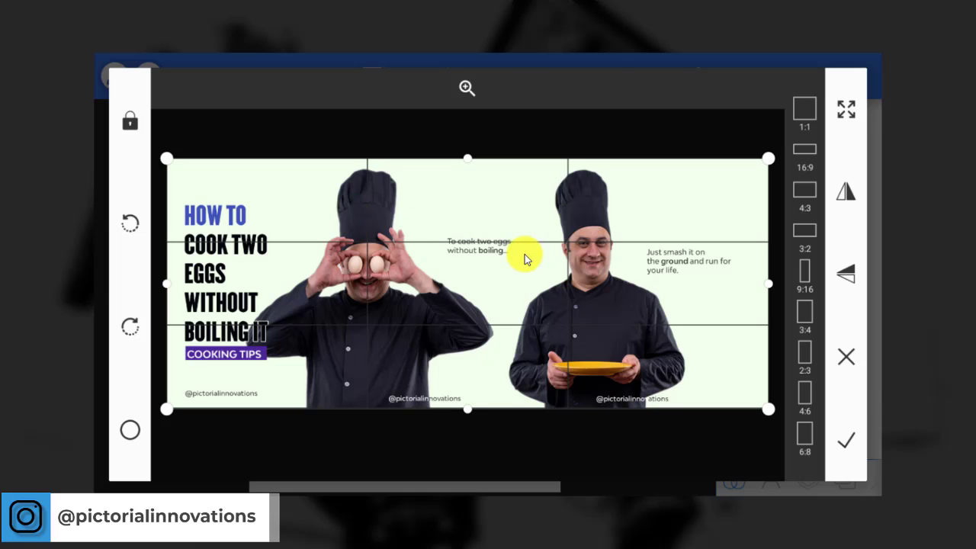
{"action": "left_click", "coordinate": [858, 448]}
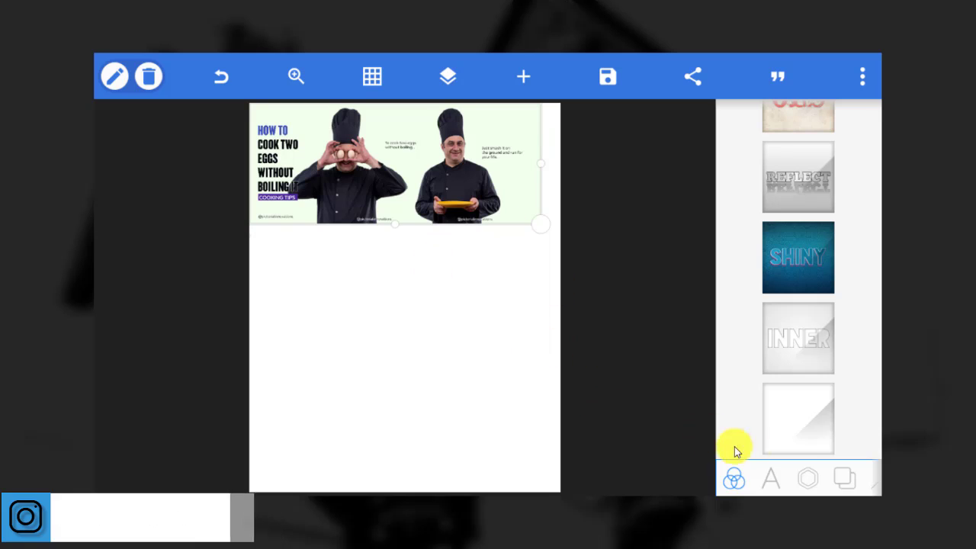
{"action": "left_click", "coordinate": [799, 479]}
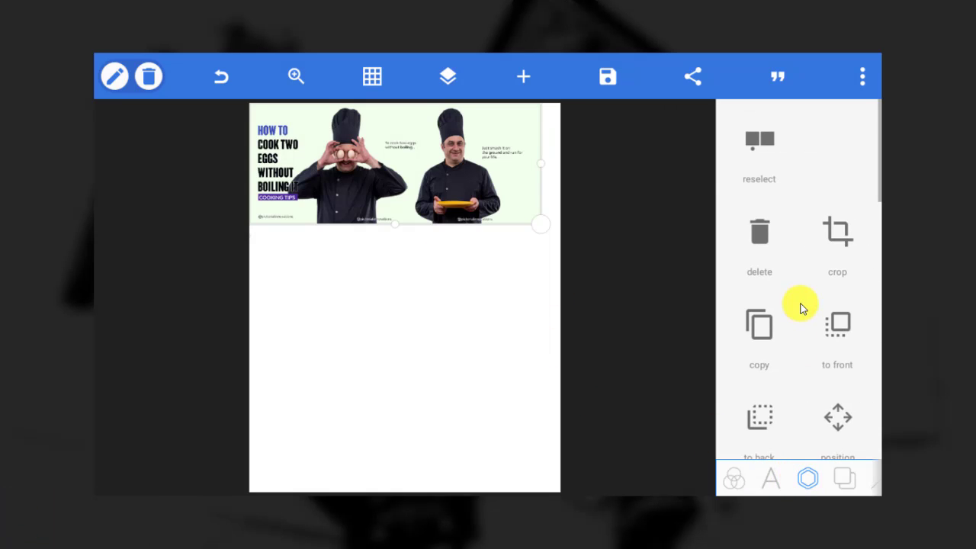
{"action": "scroll", "coordinate": [797, 307], "scroll_direction": "down", "scroll_amount": 2}
{"action": "scroll", "coordinate": [795, 308], "scroll_direction": "down", "scroll_amount": 4}
{"action": "left_click", "coordinate": [830, 166]}
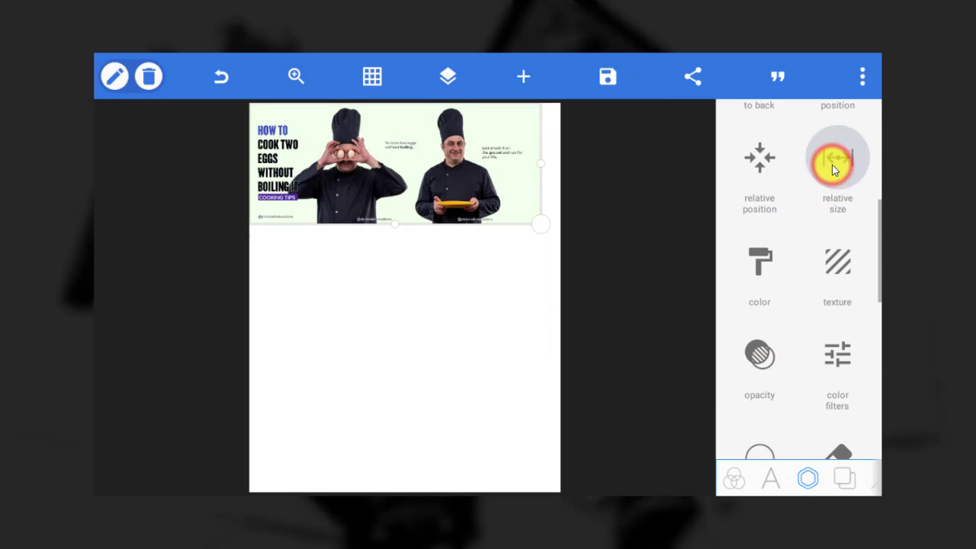
{"action": "left_click_drag", "start_coordinate": [826, 236], "coordinate": [867, 238]}
{"action": "left_click_drag", "start_coordinate": [768, 286], "coordinate": [867, 290]}
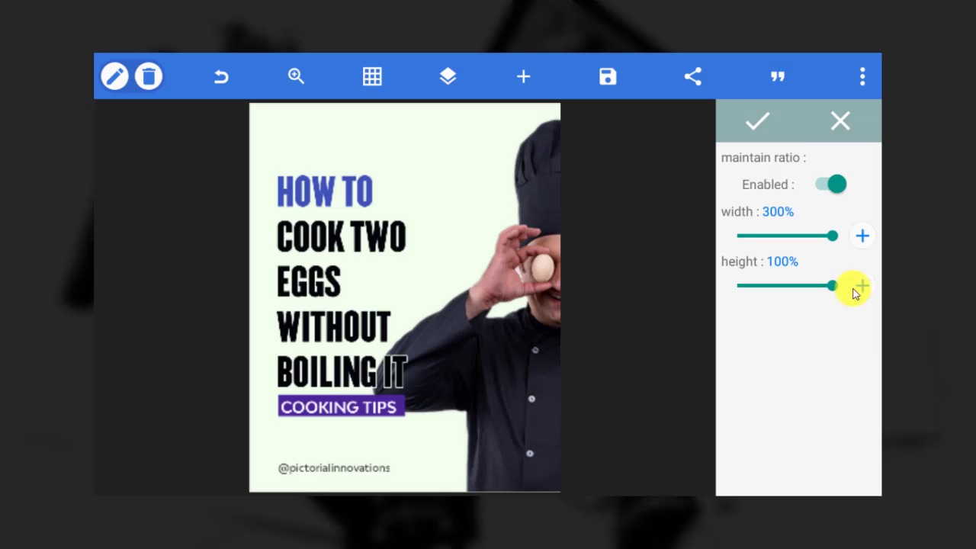
{"action": "left_click", "coordinate": [770, 123]}
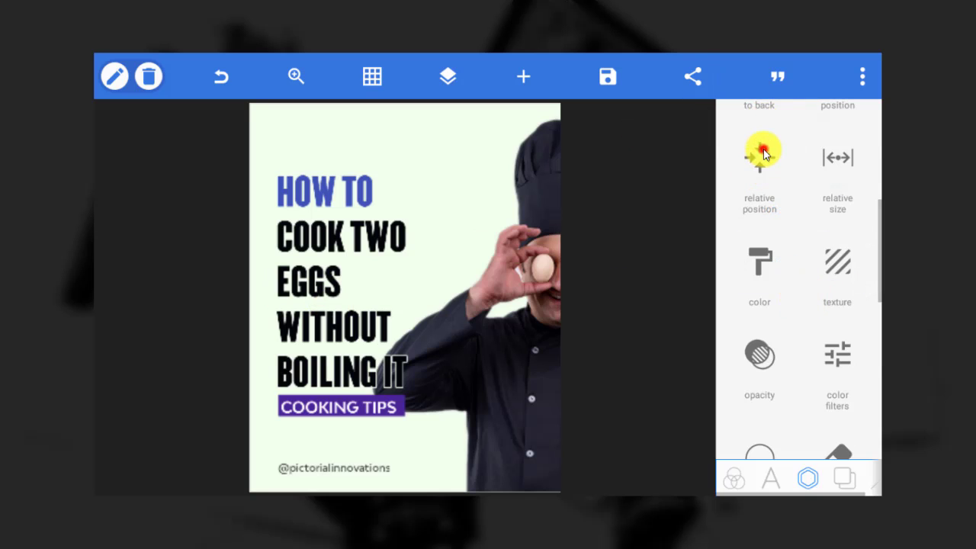
Centre the enlarged image horizontally and vertically on the page.
{"action": "left_click", "coordinate": [755, 167]}
{"action": "left_click", "coordinate": [799, 178]}
{"action": "left_click", "coordinate": [804, 229]}
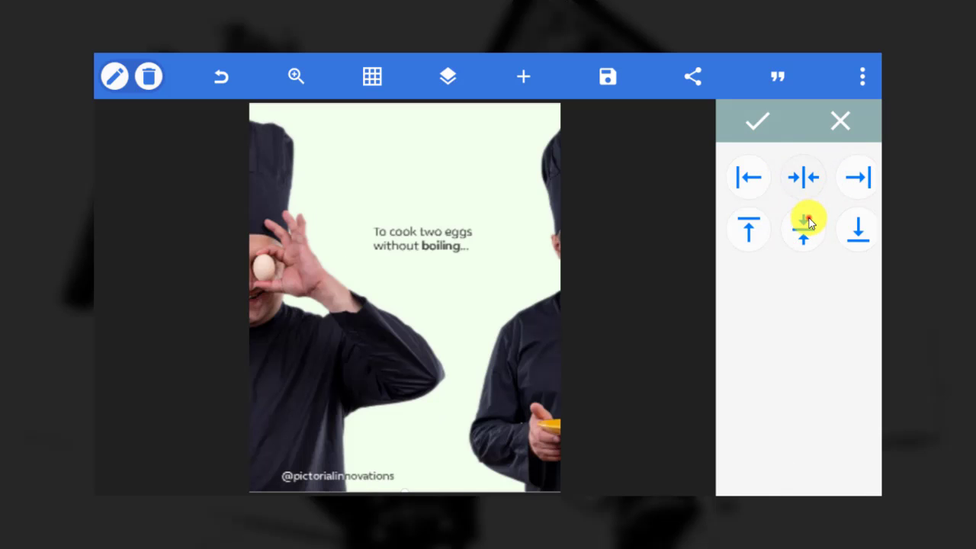
{"action": "left_click", "coordinate": [802, 177]}
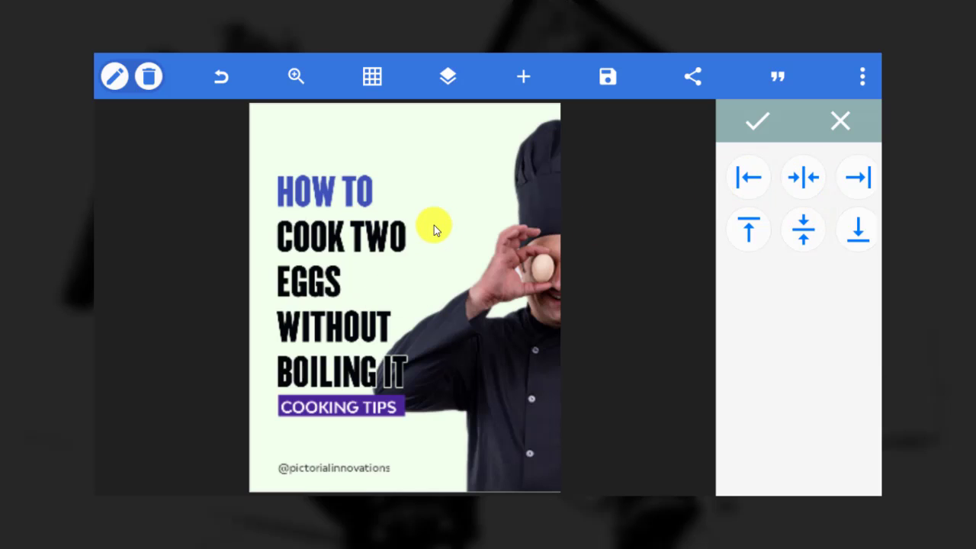
Open the Save as image settings, keep jpg format, and close them without exporting.
{"action": "left_click", "coordinate": [610, 76]}
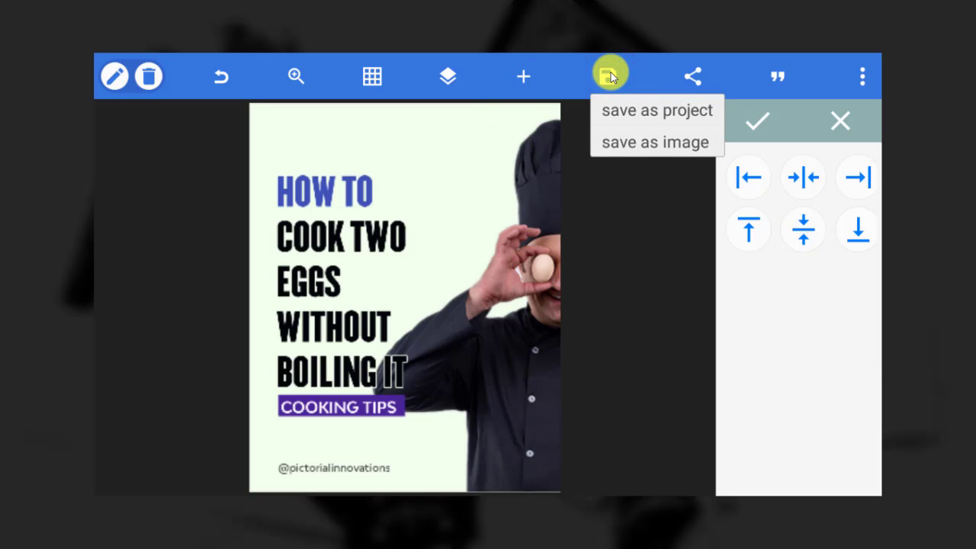
{"action": "left_click", "coordinate": [627, 144]}
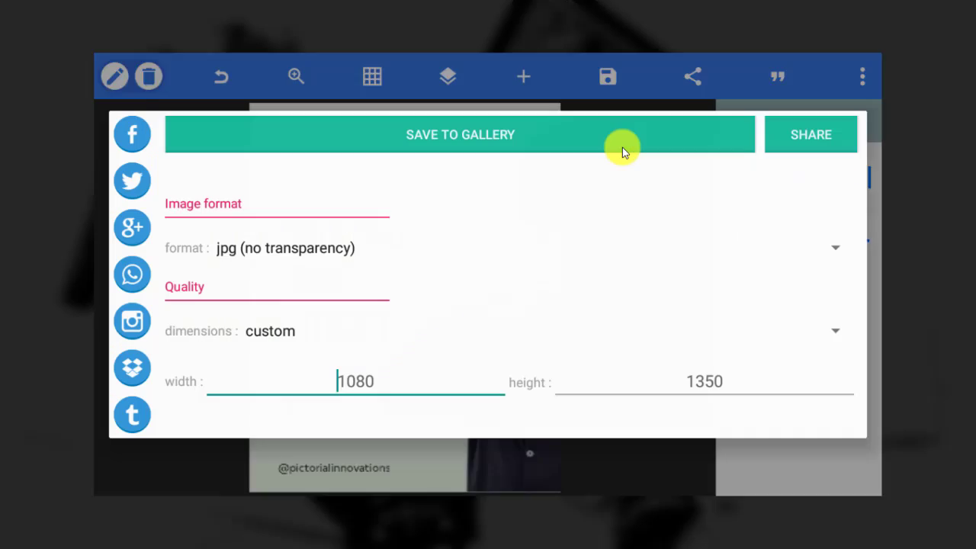
{"action": "left_click", "coordinate": [262, 246]}
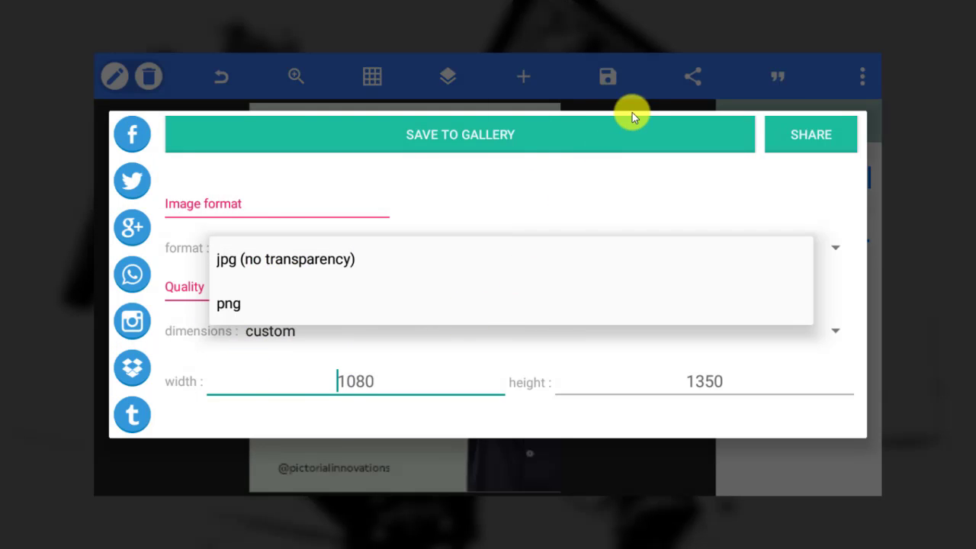
{"action": "left_click", "coordinate": [614, 83]}
{"action": "left_click", "coordinate": [497, 79]}
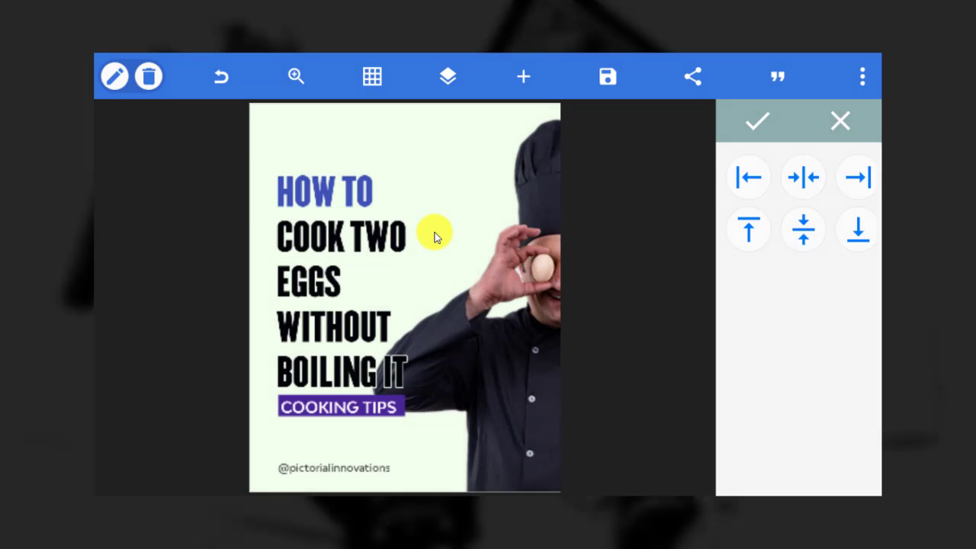
Right-align the image so the page shows the third panel's plate-holding chef and caption.
{"action": "left_click", "coordinate": [800, 177]}
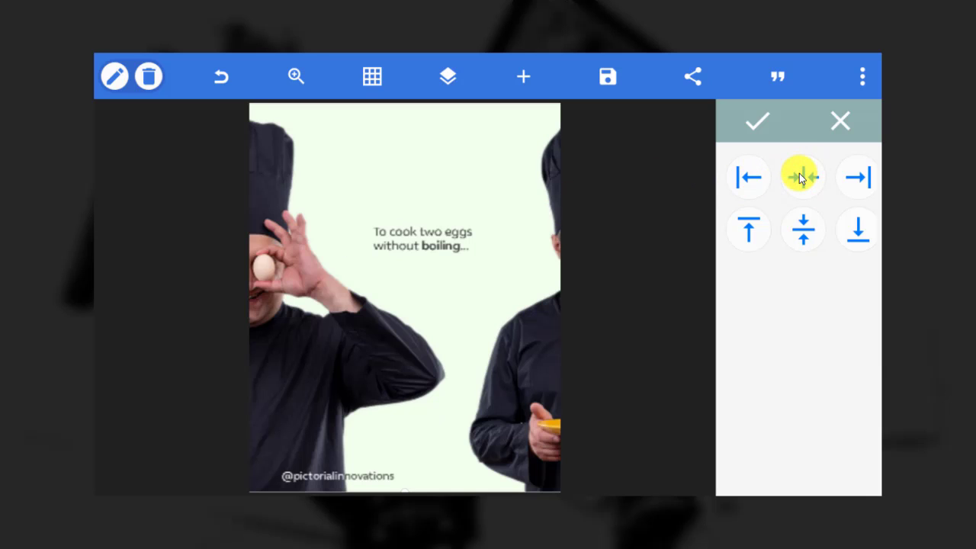
{"action": "left_click", "coordinate": [521, 76]}
{"action": "left_click", "coordinate": [606, 75]}
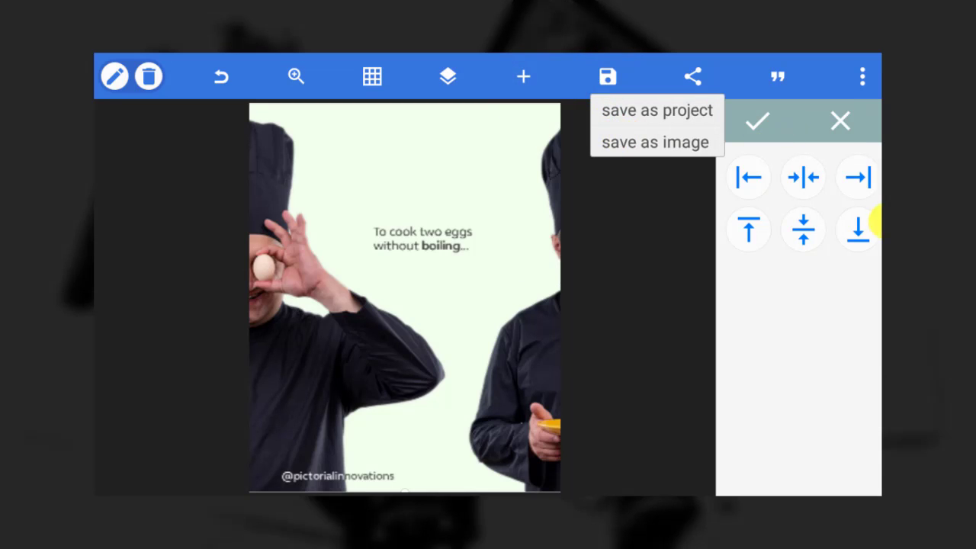
{"action": "left_click", "coordinate": [797, 141]}
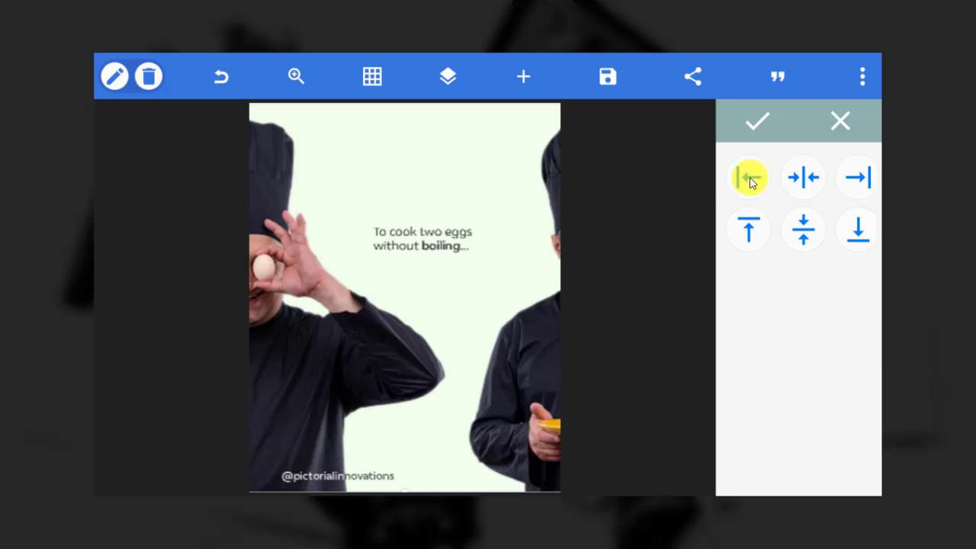
{"action": "left_click", "coordinate": [858, 178]}
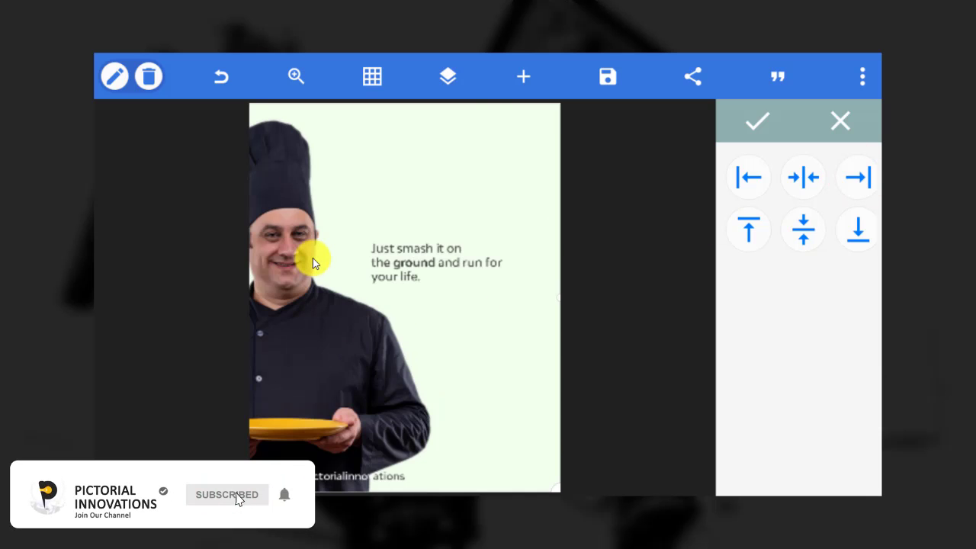